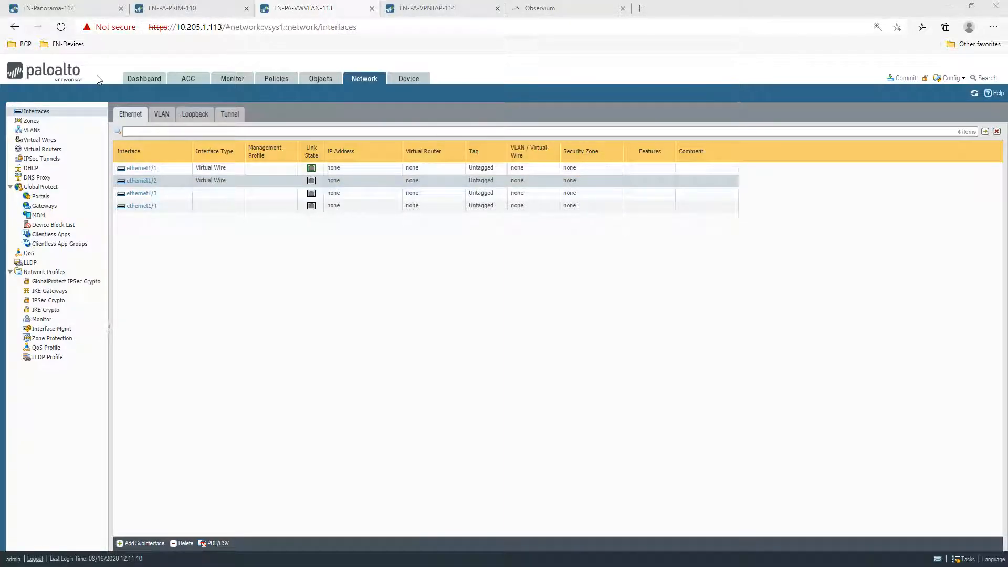
# - Switch to Panorama, select the VW-NET-ZONE-INT template for its Ethernet interfaces, and check them against firewall FN-PA-VWVLAN-113
pyautogui.click(110, 13)
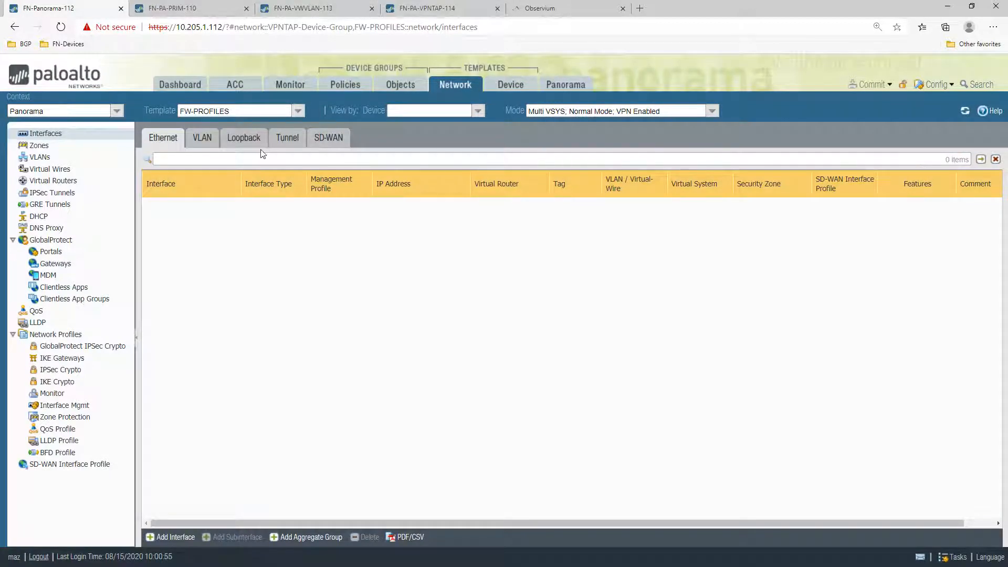
pyautogui.click(298, 112)
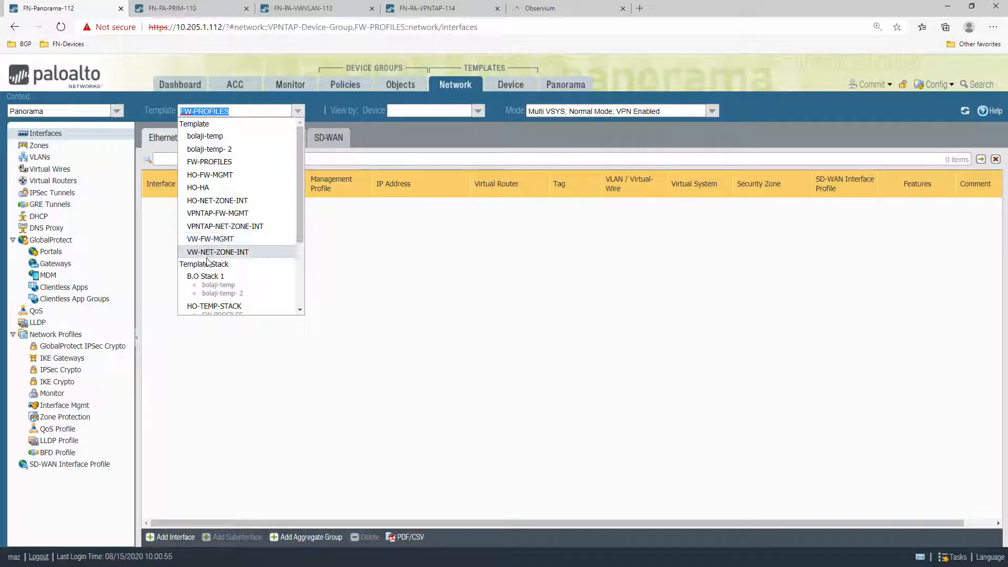
pyautogui.click(236, 253)
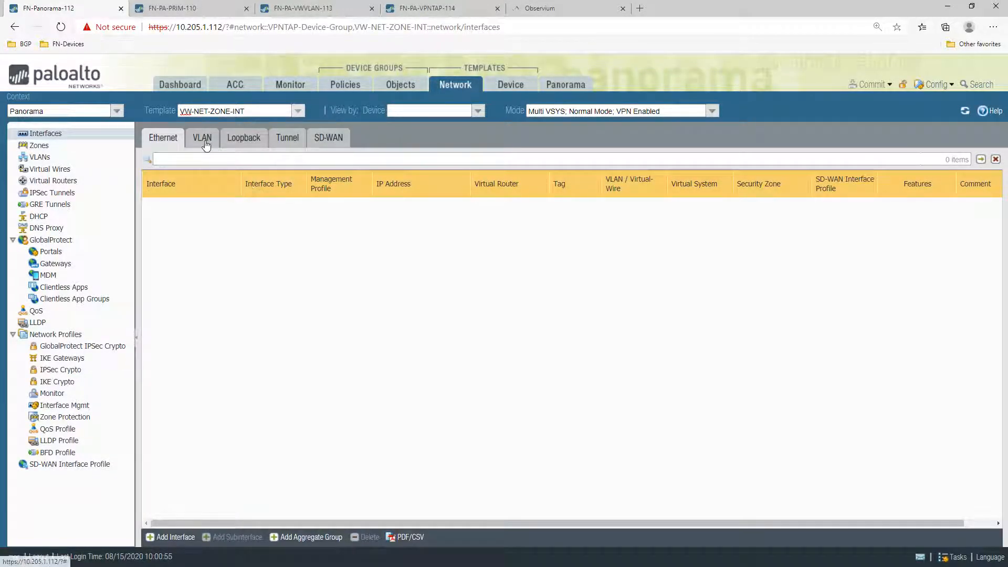
pyautogui.click(266, 9)
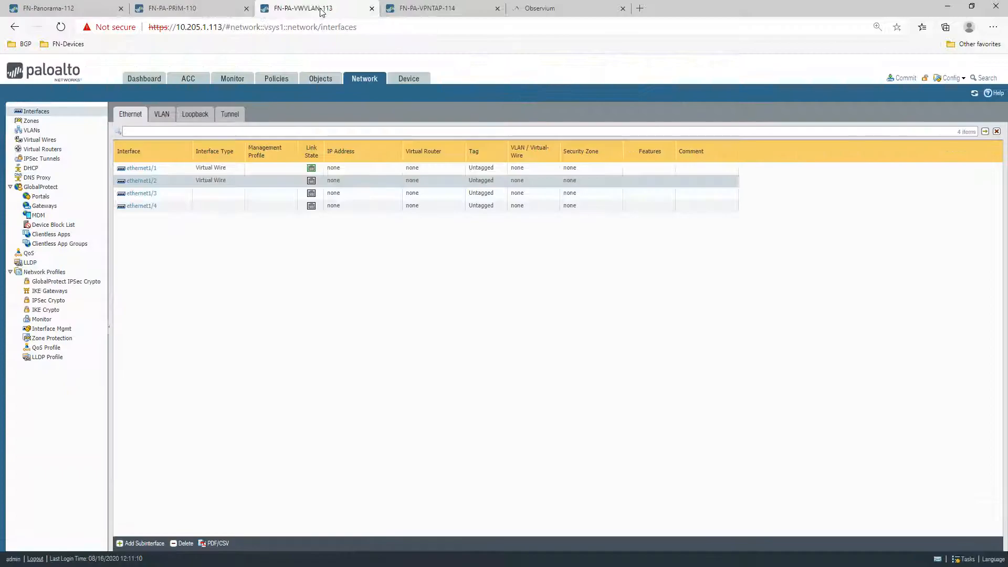
pyautogui.hotkey('ctrl', '1')
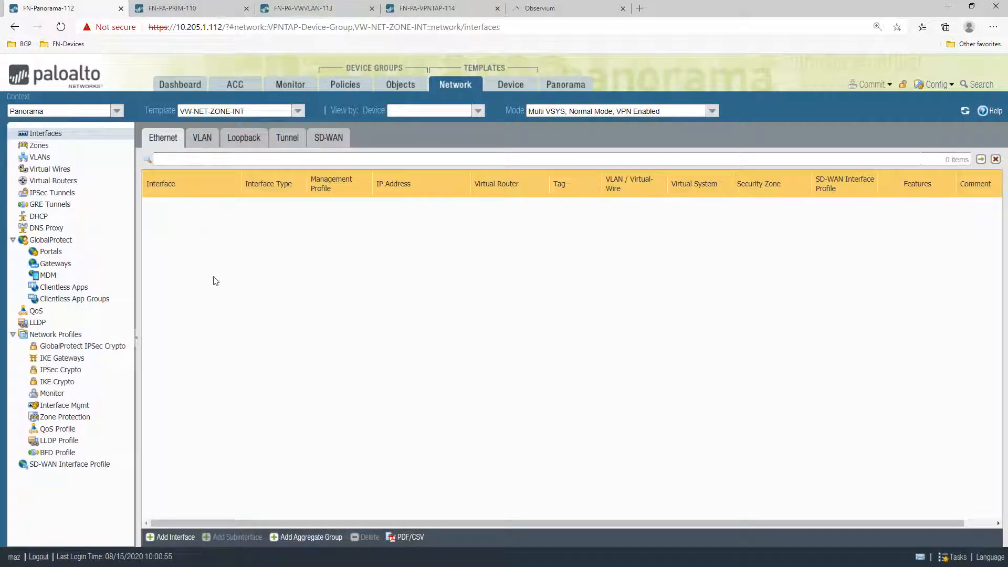
pyautogui.click(177, 539)
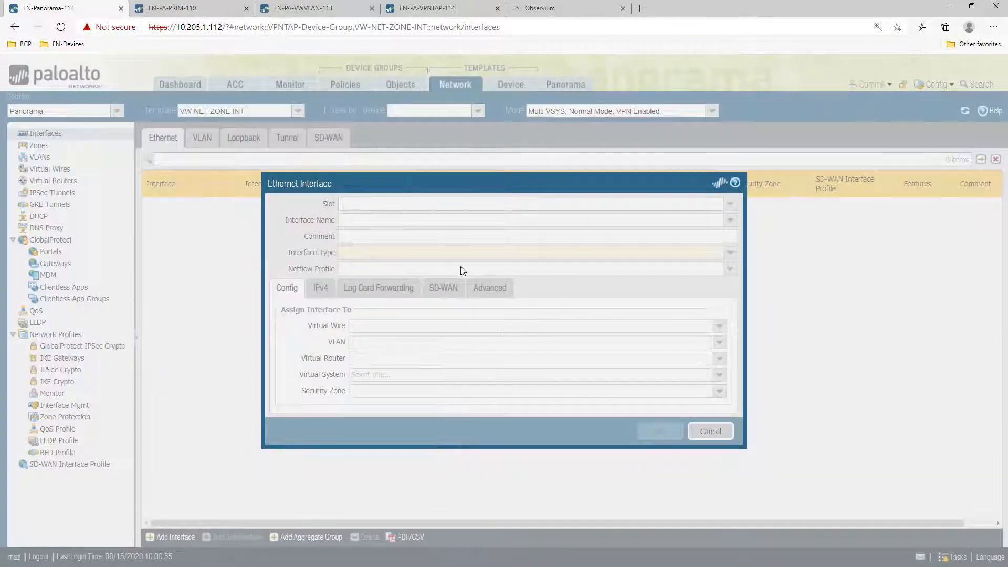
pyautogui.click(730, 203)
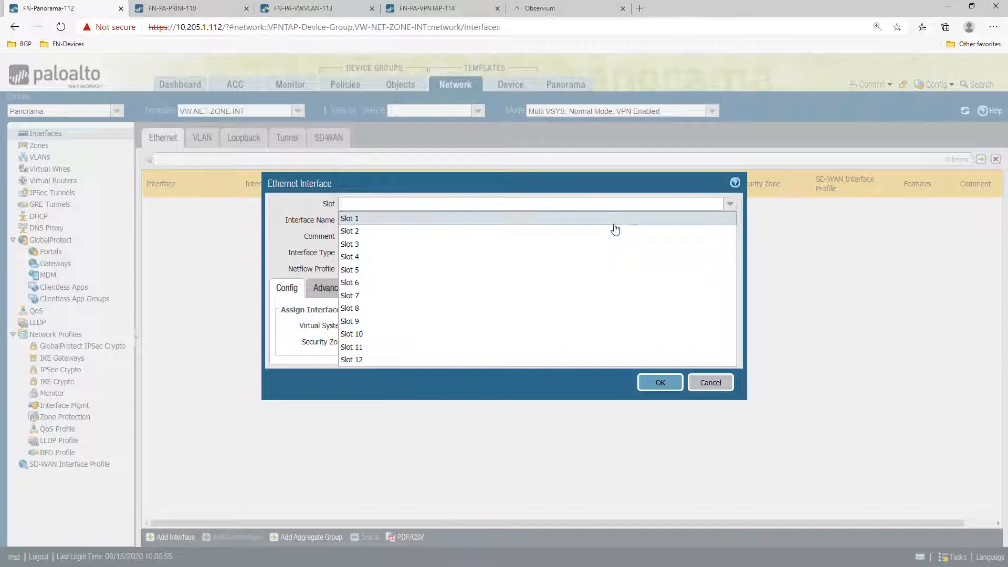
pyautogui.click(418, 229)
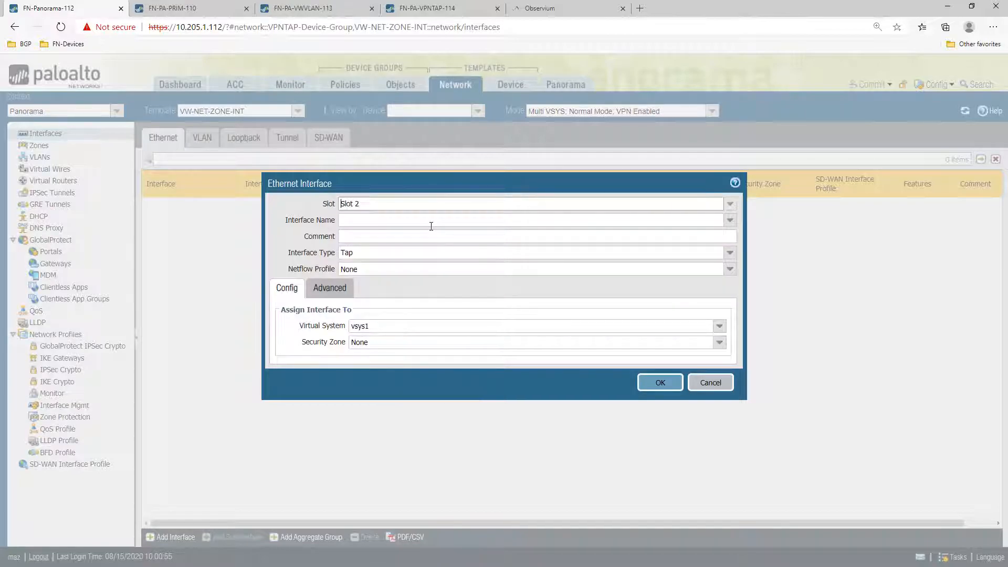
pyautogui.click(733, 207)
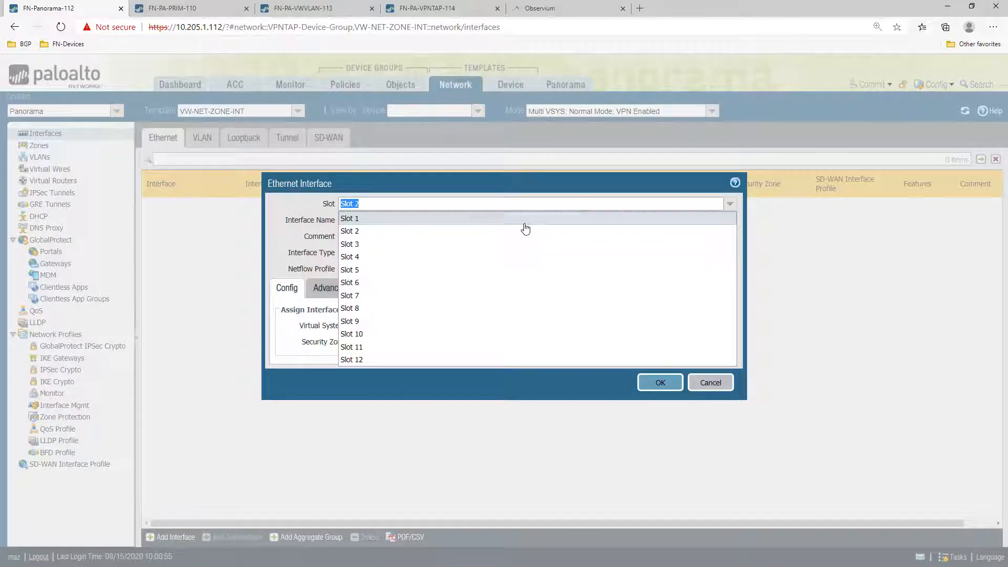
pyautogui.click(401, 220)
pyautogui.click(401, 221)
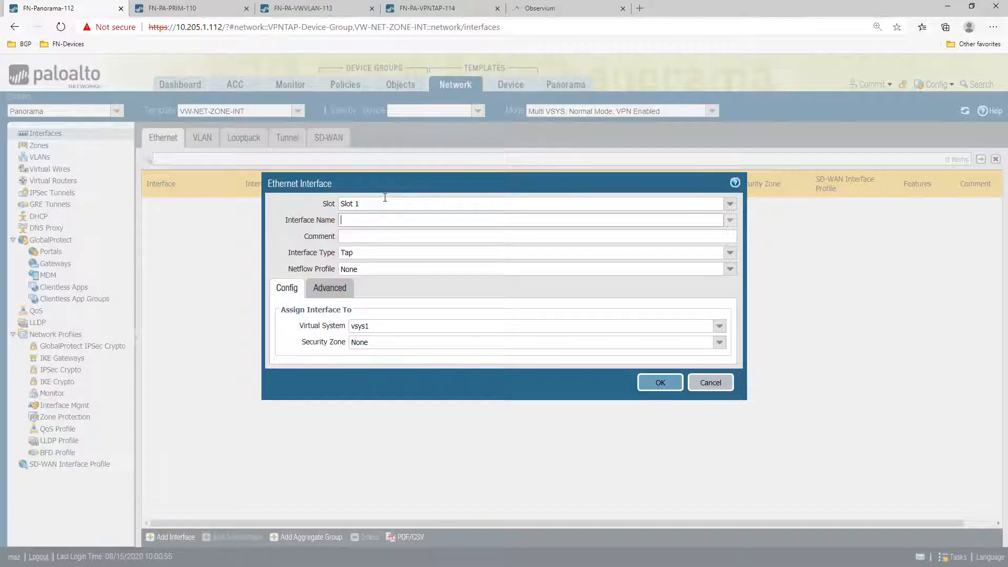
pyautogui.click(320, 7)
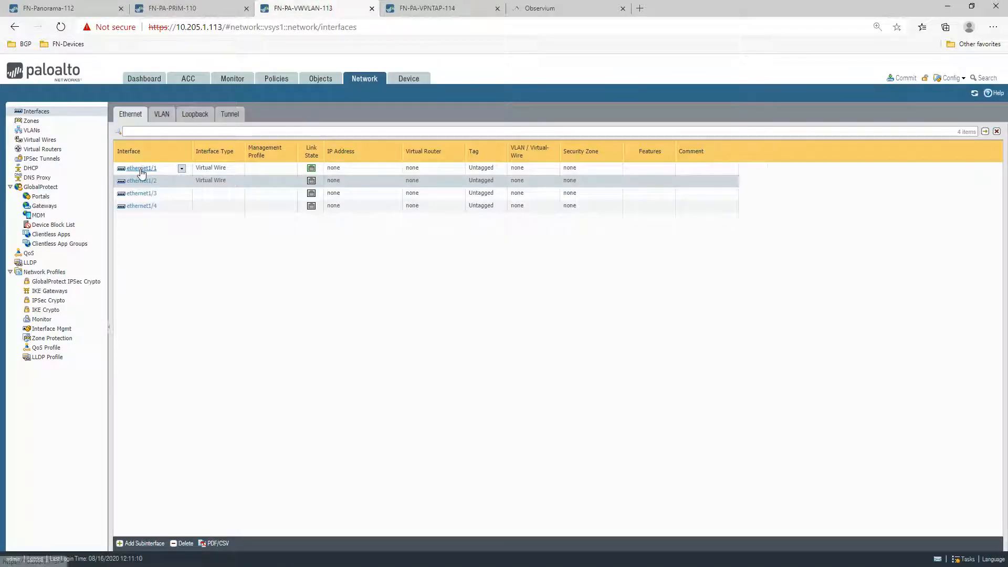
pyautogui.click(96, 8)
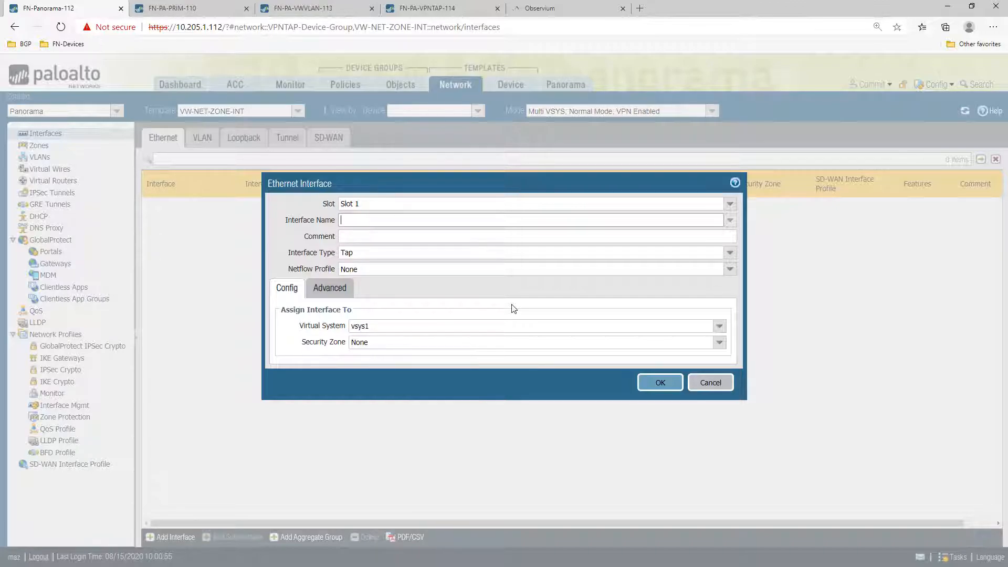
pyautogui.click(326, 8)
pyautogui.click(102, 12)
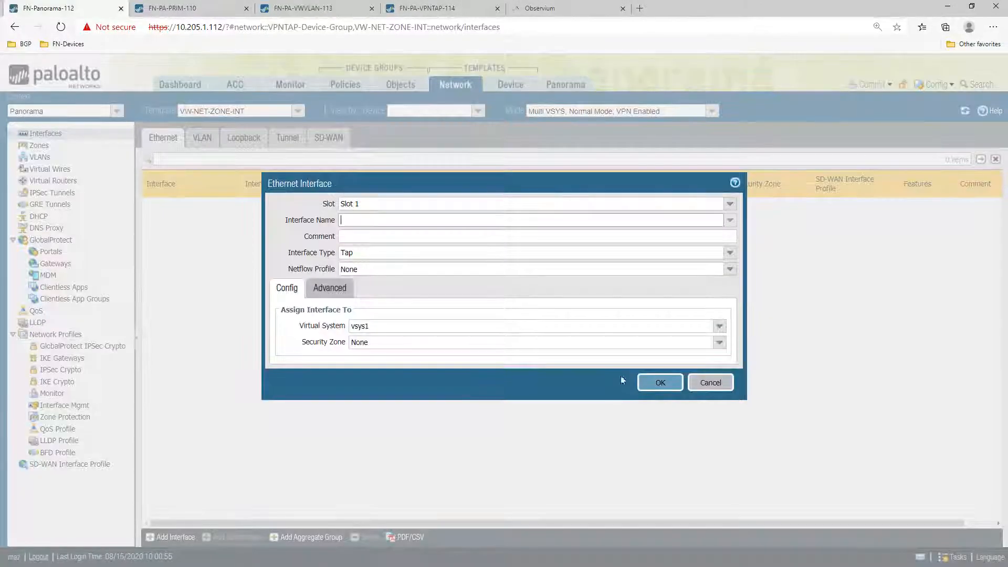
pyautogui.click(710, 382)
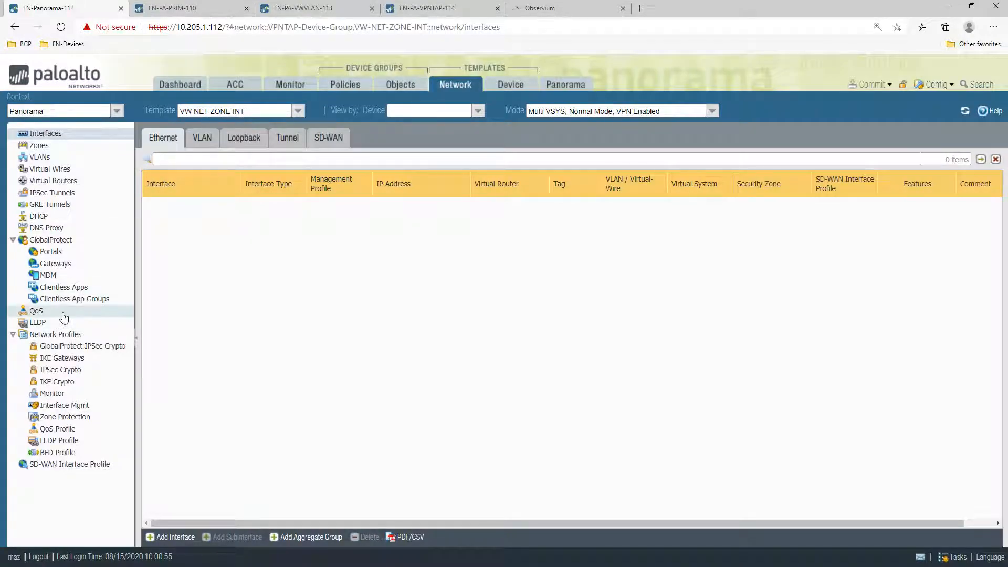
# - Examine the Panorama template list for the templates and device assigned to VW-TEMP-STACK
pyautogui.click(564, 85)
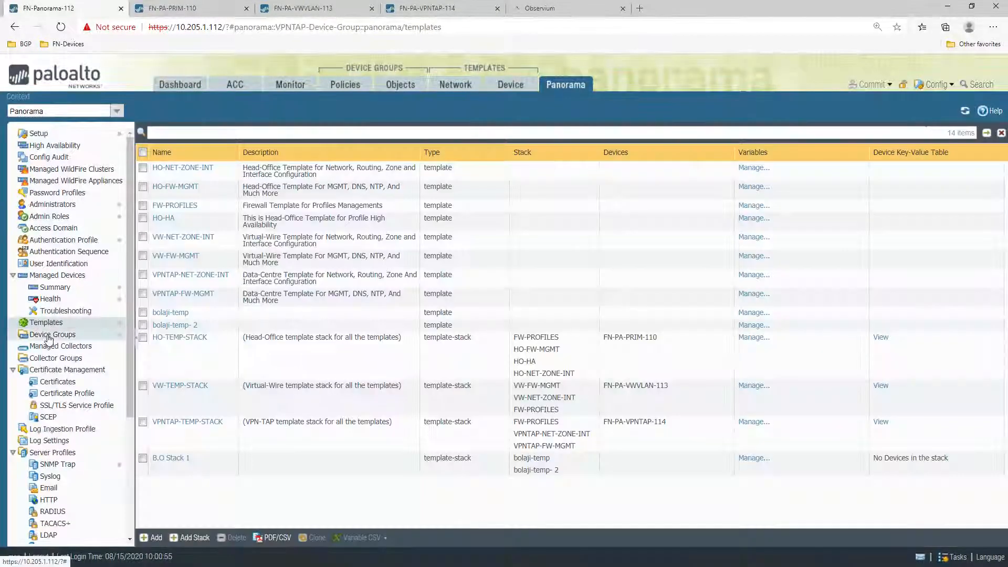
pyautogui.click(289, 394)
pyautogui.click(194, 431)
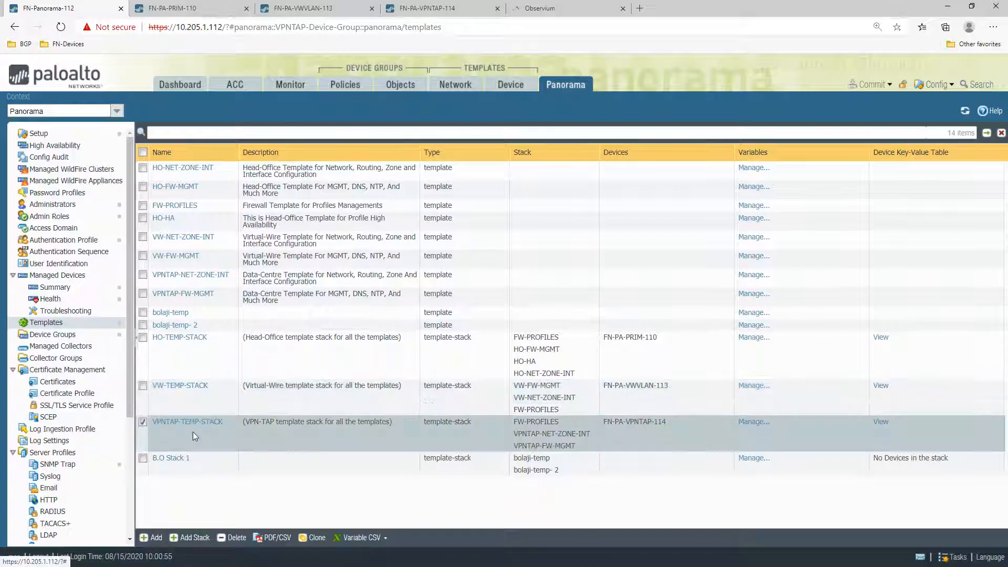
pyautogui.click(175, 402)
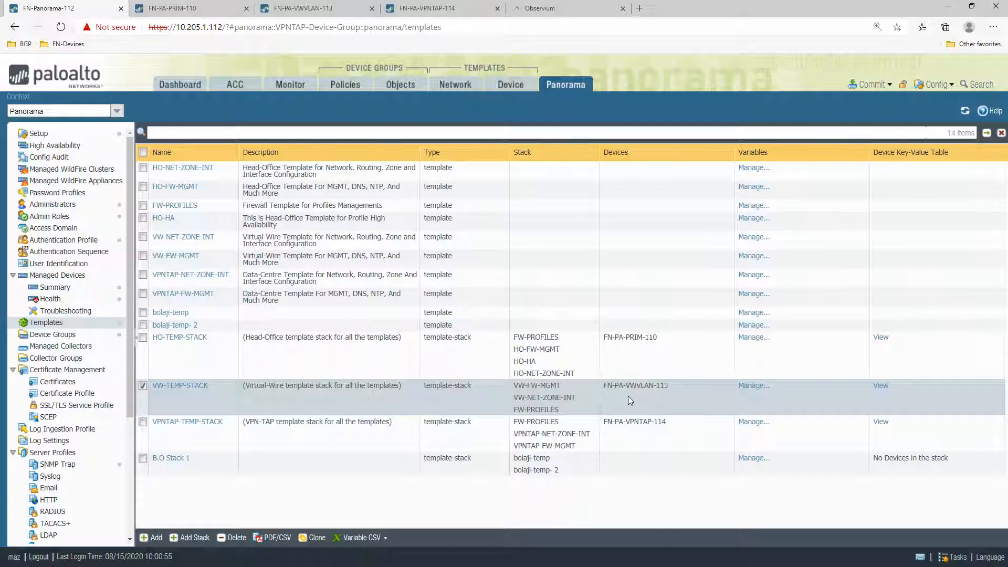
# - Return to the template's Ethernet interfaces and compare them with the interfaces on firewall FN-PA-VWVLAN-113
pyautogui.click(480, 90)
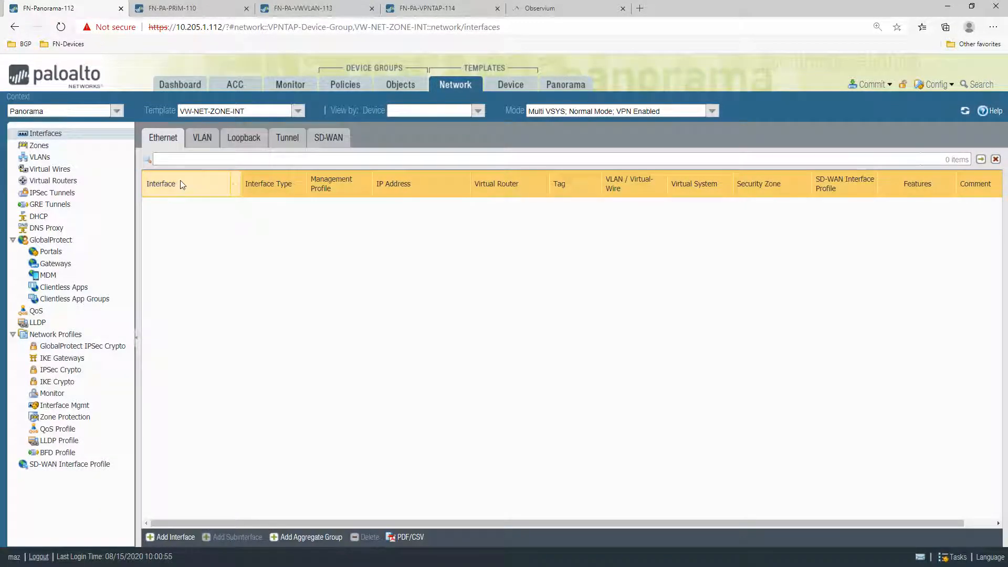
pyautogui.click(68, 135)
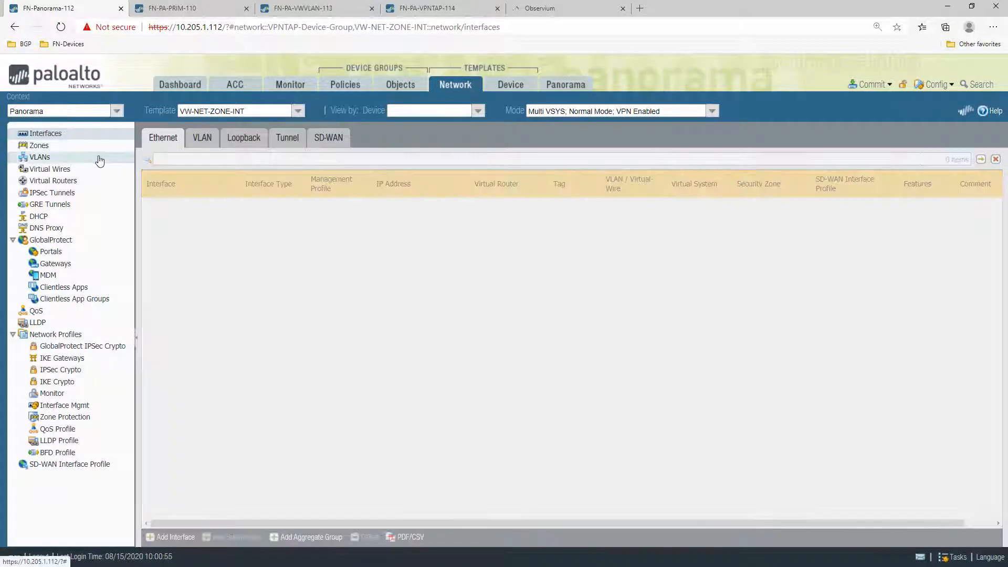
pyautogui.click(305, 10)
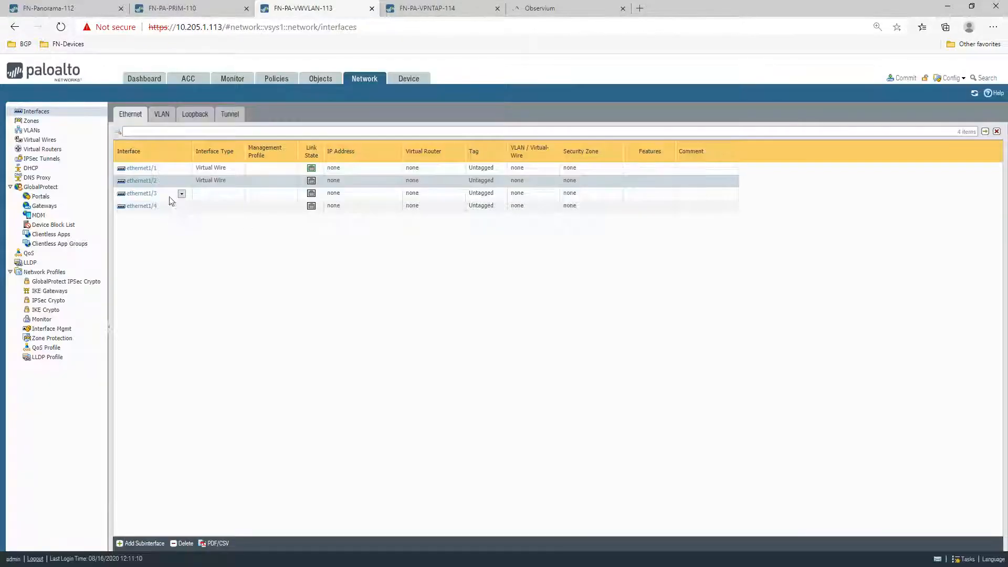
pyautogui.click(63, 8)
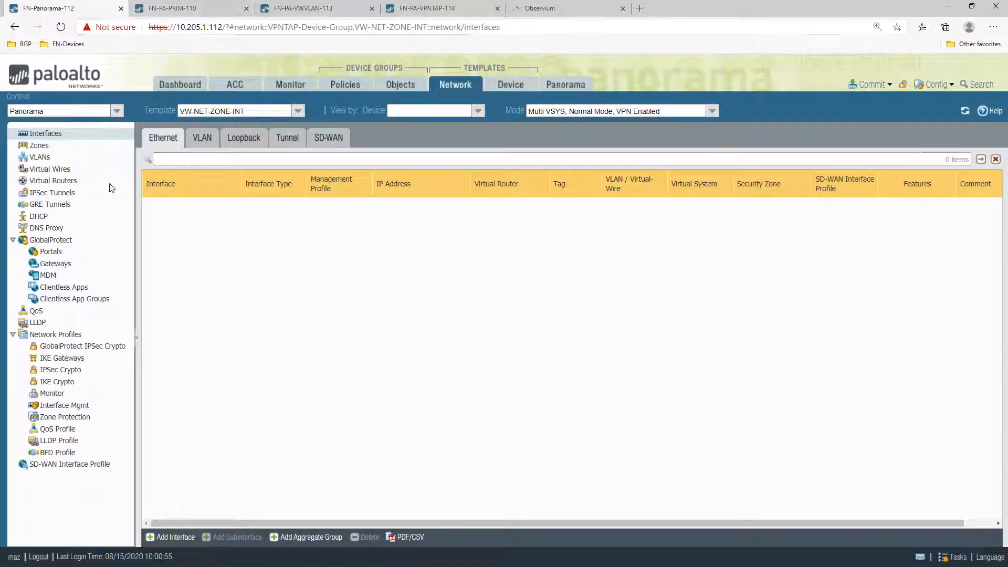
# - Add interface ethernet1/1 in Slot 1 to the VW-NET-ZONE-INT template with interface type Virtual Wire
pyautogui.click(164, 540)
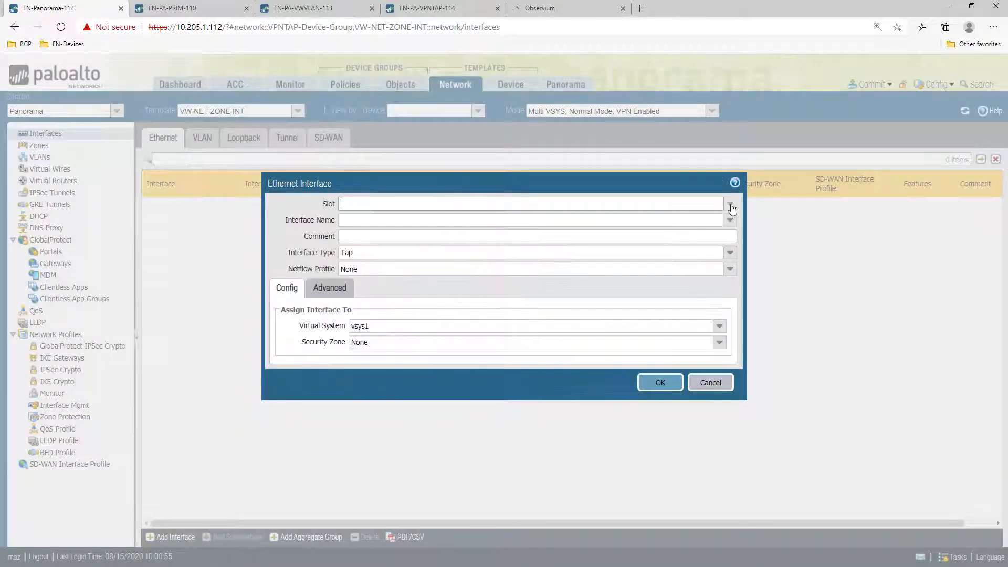
pyautogui.click(730, 204)
pyautogui.click(405, 219)
pyautogui.click(731, 220)
pyautogui.click(375, 236)
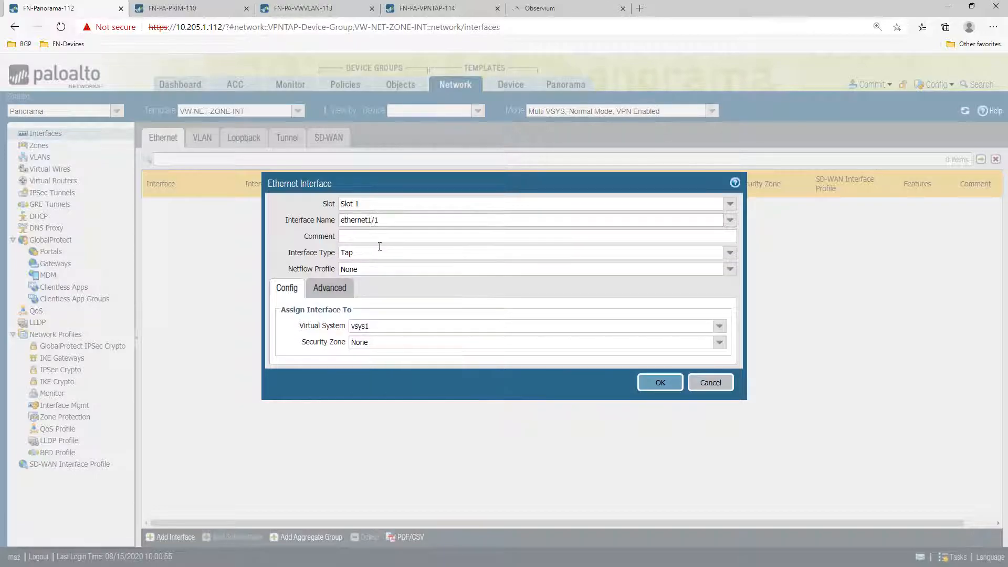
pyautogui.click(722, 255)
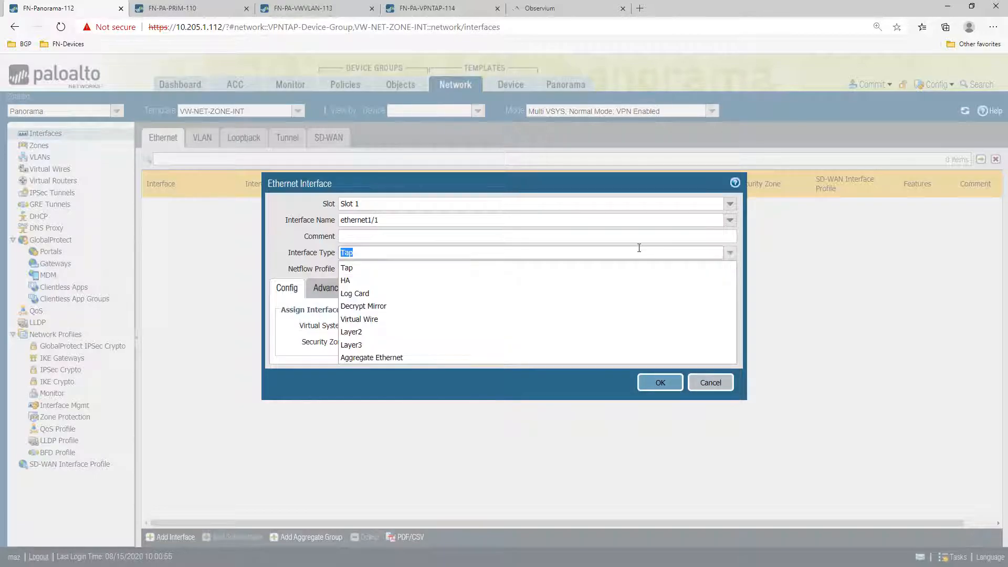
pyautogui.click(375, 320)
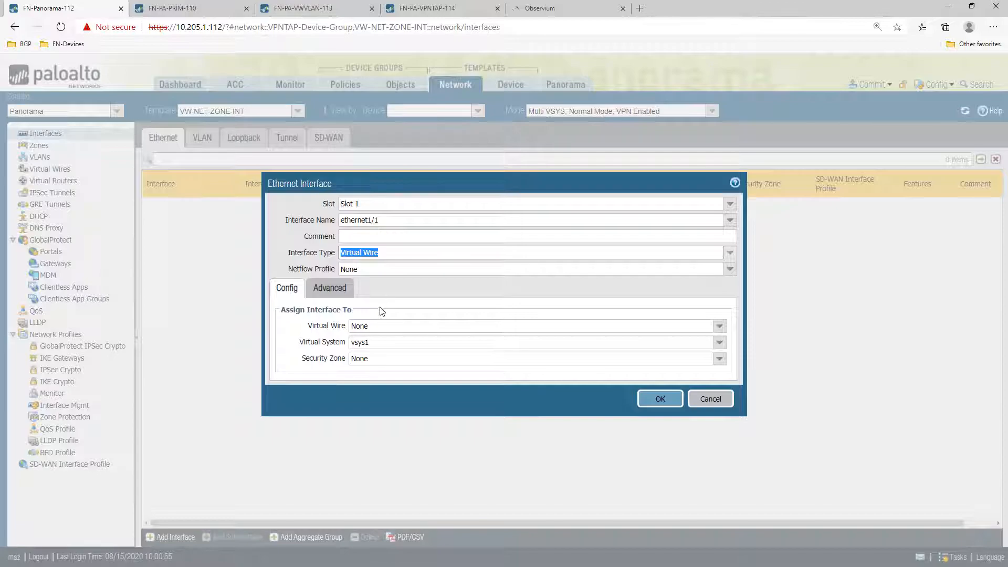
pyautogui.click(660, 400)
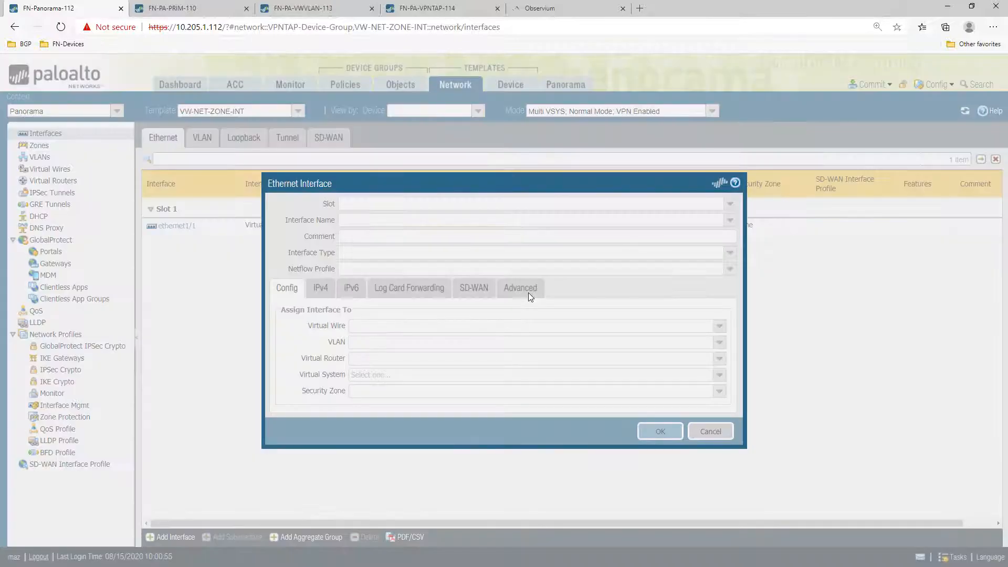
pyautogui.click(729, 204)
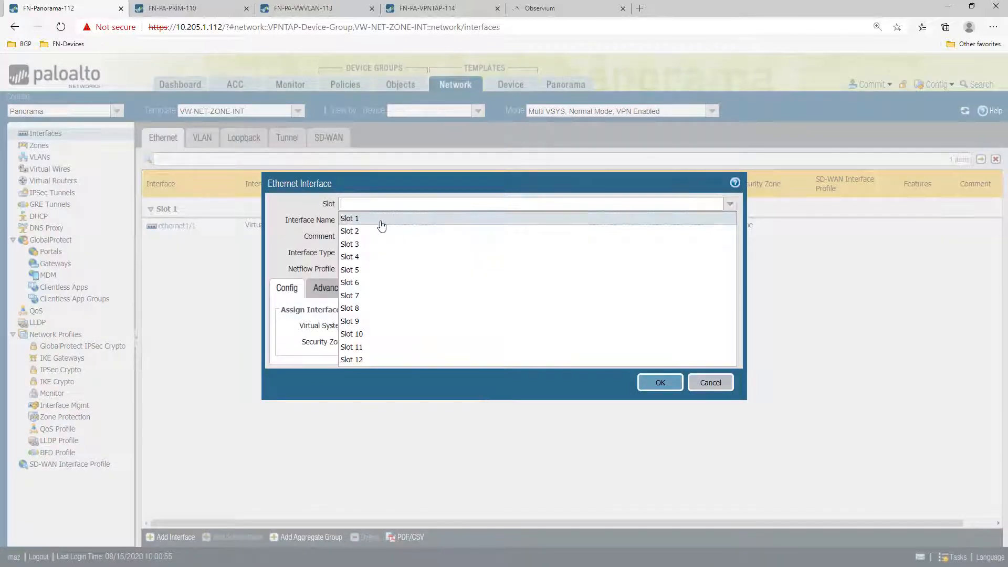
pyautogui.click(374, 229)
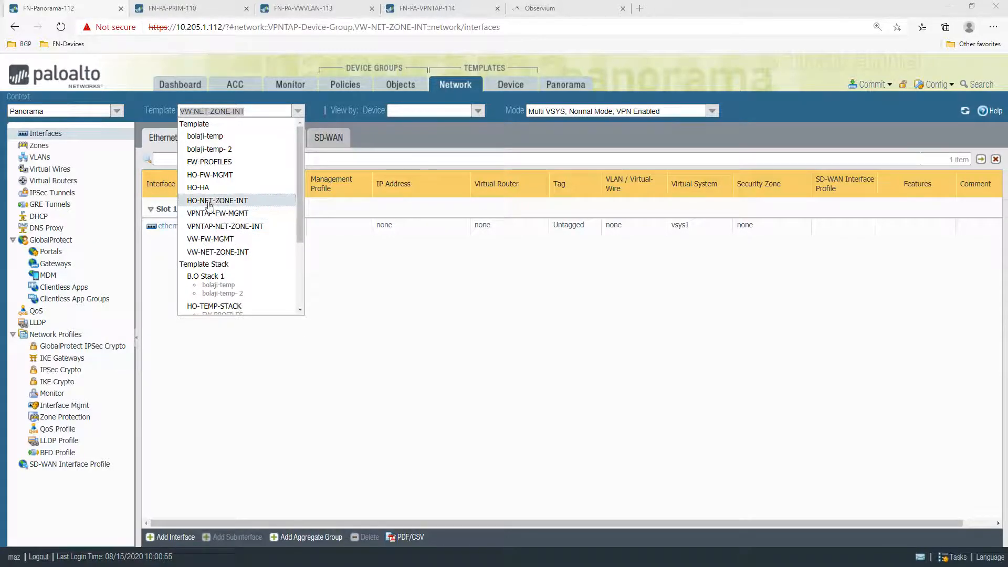
pyautogui.click(238, 253)
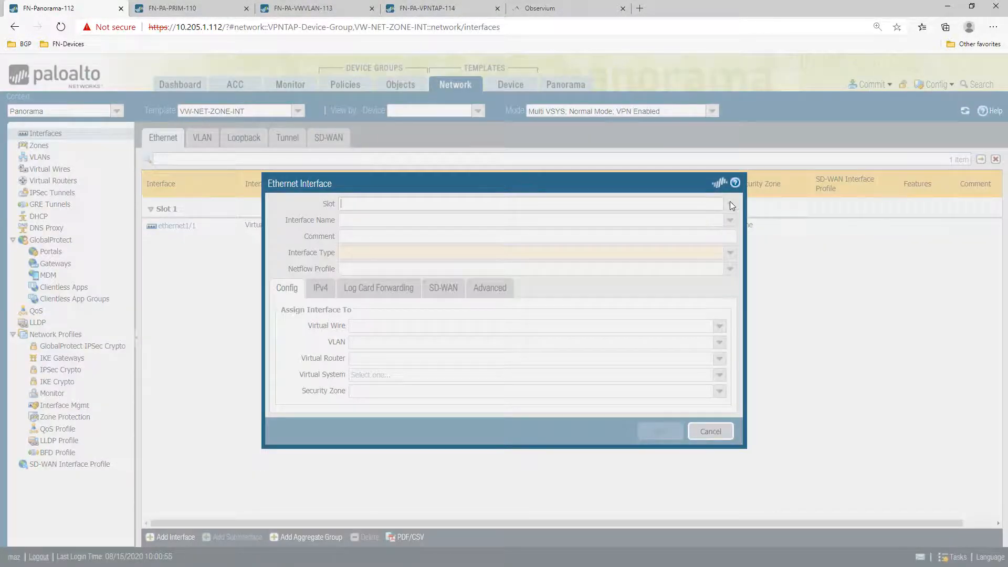
# - Add interface ethernet1/2 in Slot 1 to the VW-NET-ZONE-INT template
pyautogui.click(730, 207)
pyautogui.click(596, 217)
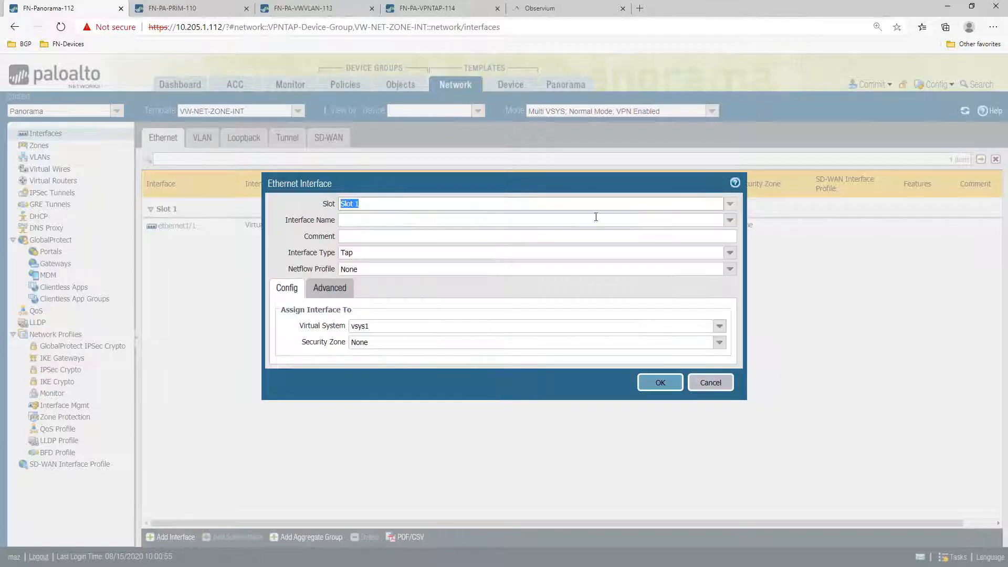
pyautogui.click(730, 220)
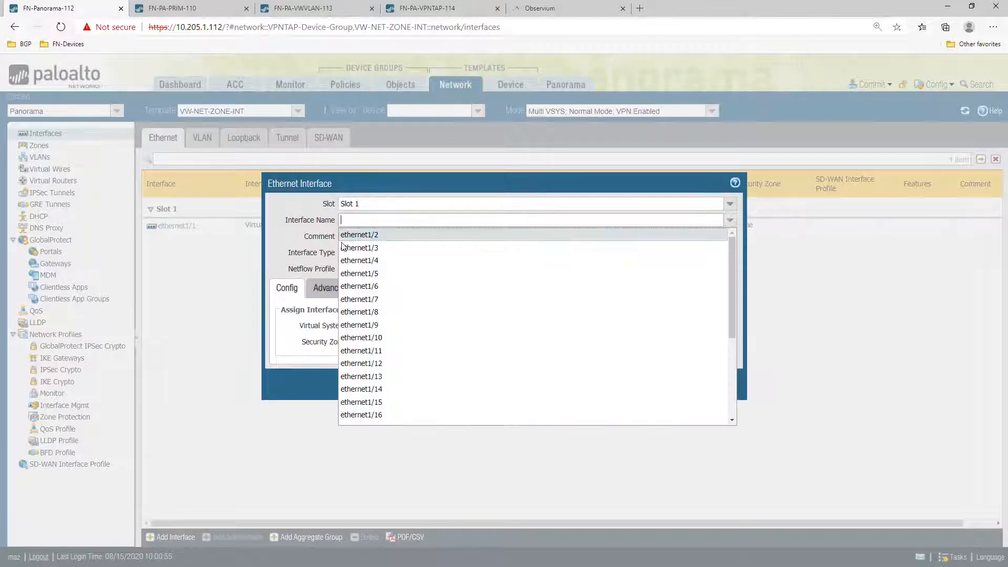
pyautogui.click(388, 233)
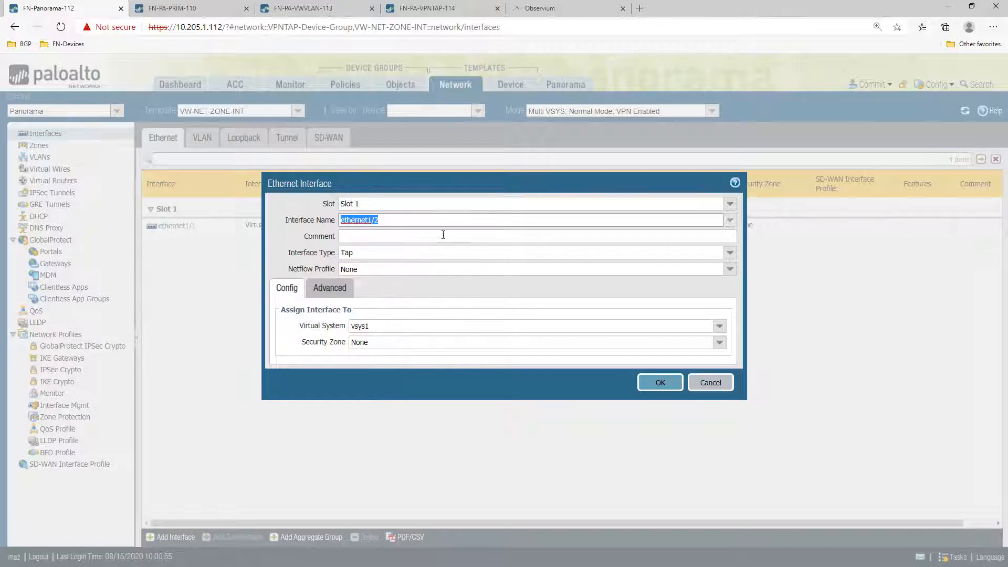
pyautogui.click(657, 382)
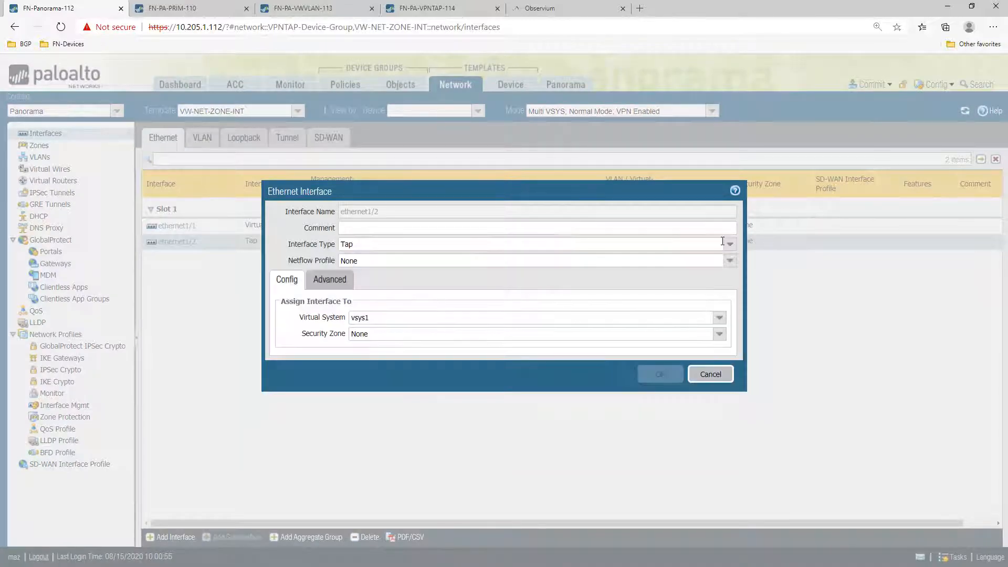
# - Set ethernet1/2's interface type to Virtual Wire with the comment "VW mode 1/2", save it, and select ethernet1/1
pyautogui.click(730, 244)
pyautogui.click(389, 312)
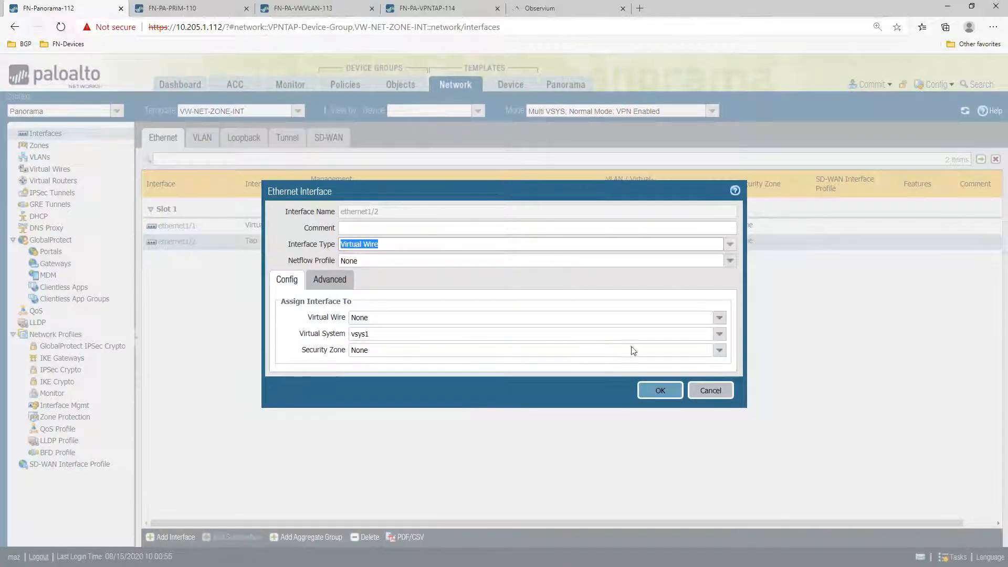
pyautogui.click(389, 228)
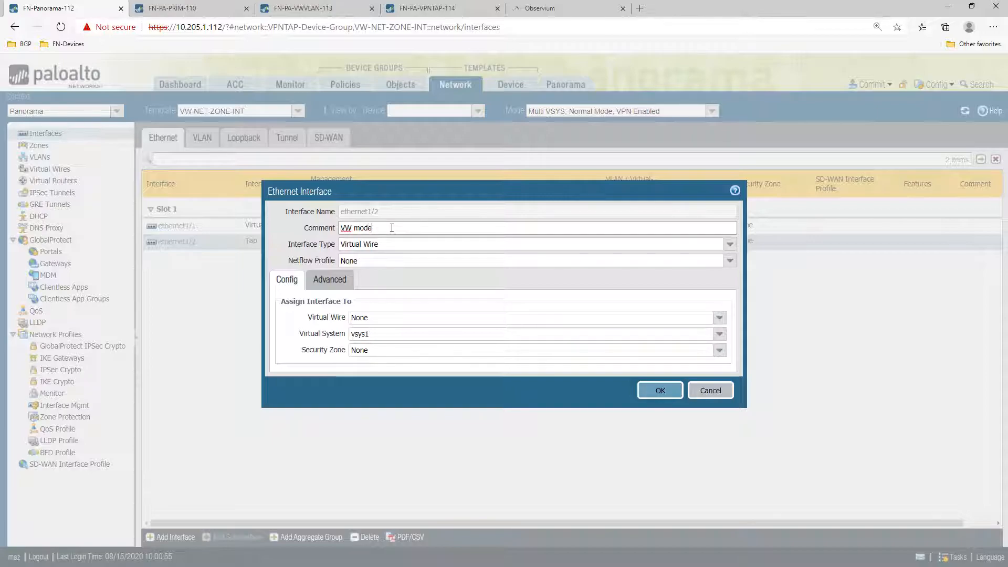
pyautogui.write('VW mode 1/2')
pyautogui.click(658, 394)
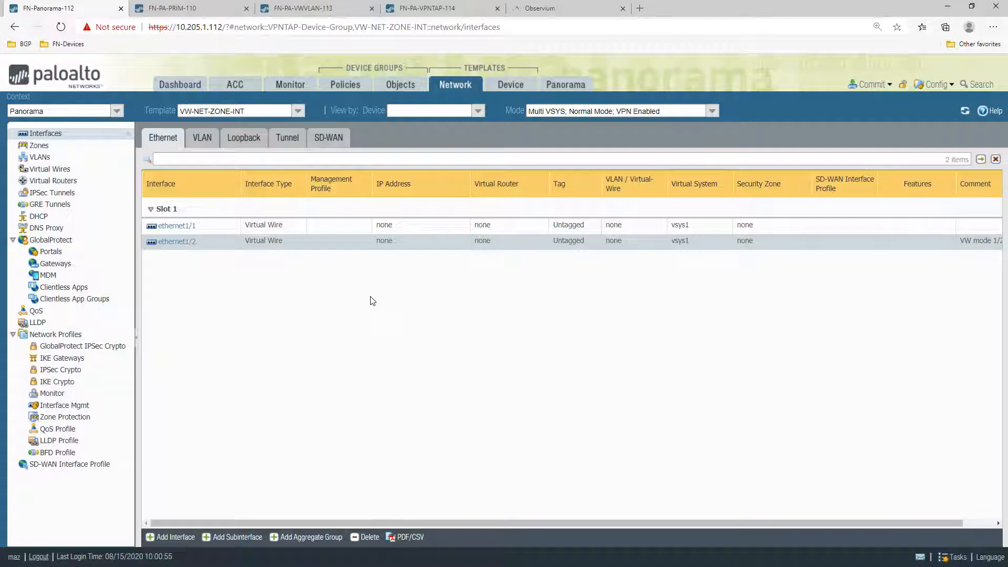
pyautogui.click(320, 226)
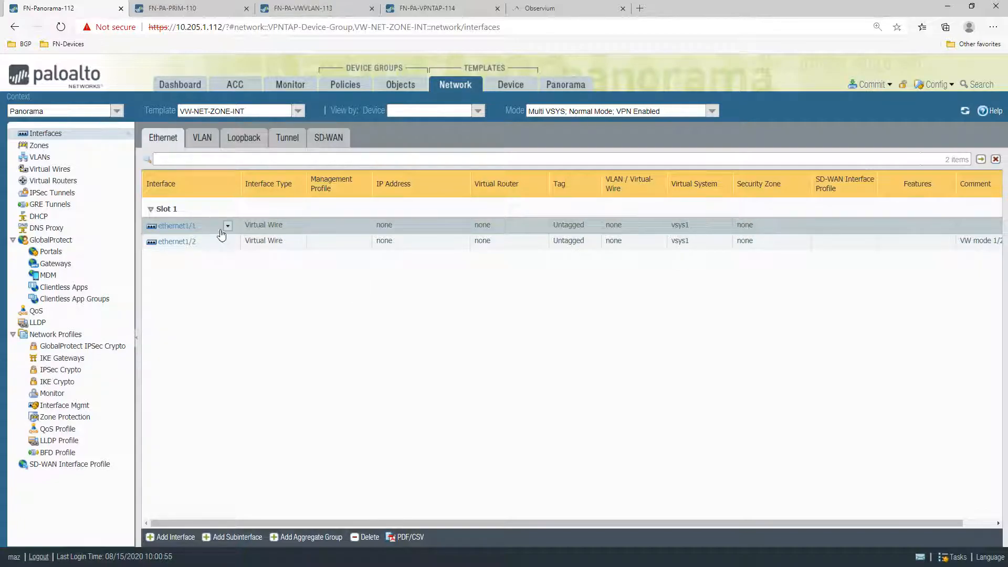
# - Switch to the Excel workbook and review the student, firewall and test PC columns on the PA-VWIRE Int sheet
pyautogui.hotkey('alt', 'Tab')
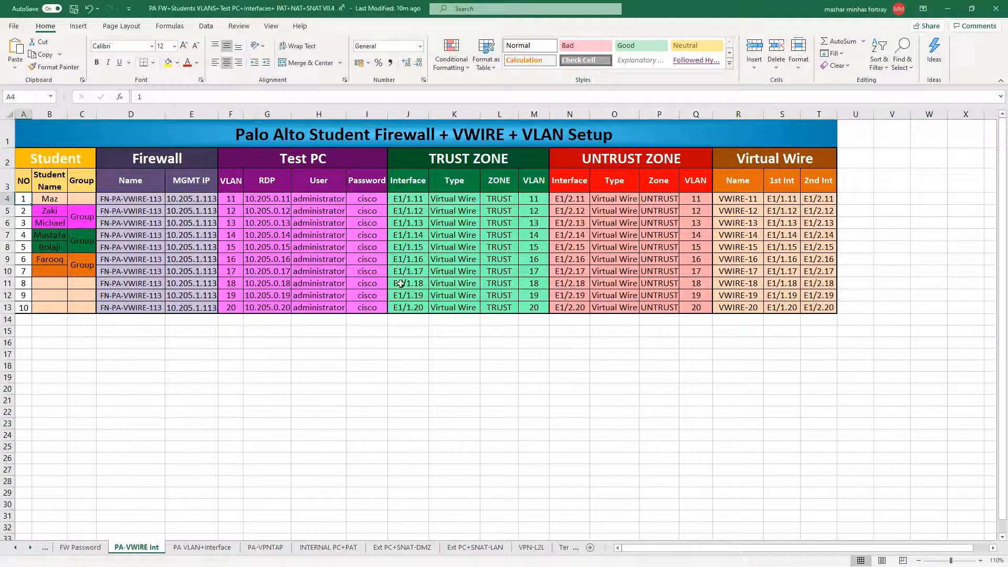
pyautogui.click(356, 242)
pyautogui.press('Up')
pyautogui.press('Up')
pyautogui.press('Up')
pyautogui.press('Up')
pyautogui.press('Left')
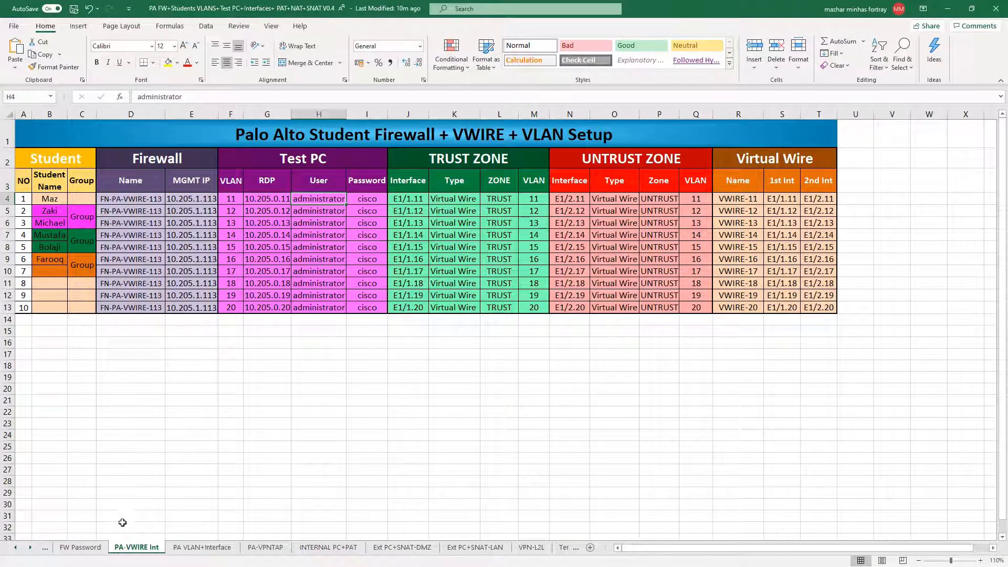
pyautogui.click(80, 547)
pyautogui.click(126, 549)
pyautogui.click(63, 233)
pyautogui.click(60, 210)
pyautogui.press('Up')
pyautogui.press('Right')
pyautogui.press('Right')
pyautogui.press('Right')
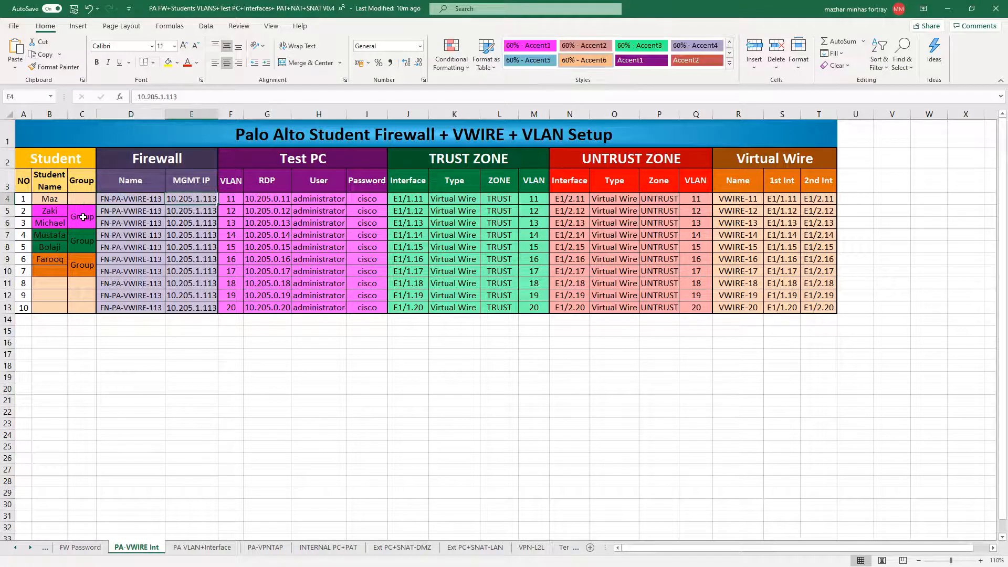
pyautogui.press('Left')
pyautogui.press('Left')
pyautogui.press('Left')
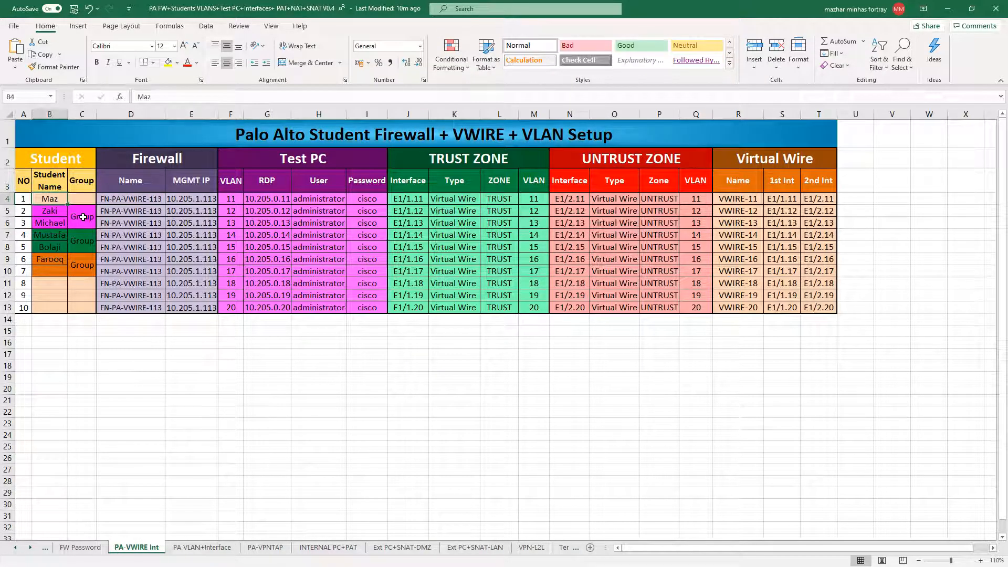
# - Read across the second student's row for the test PC, trust zone and untrust zone assignments
pyautogui.press('Down')
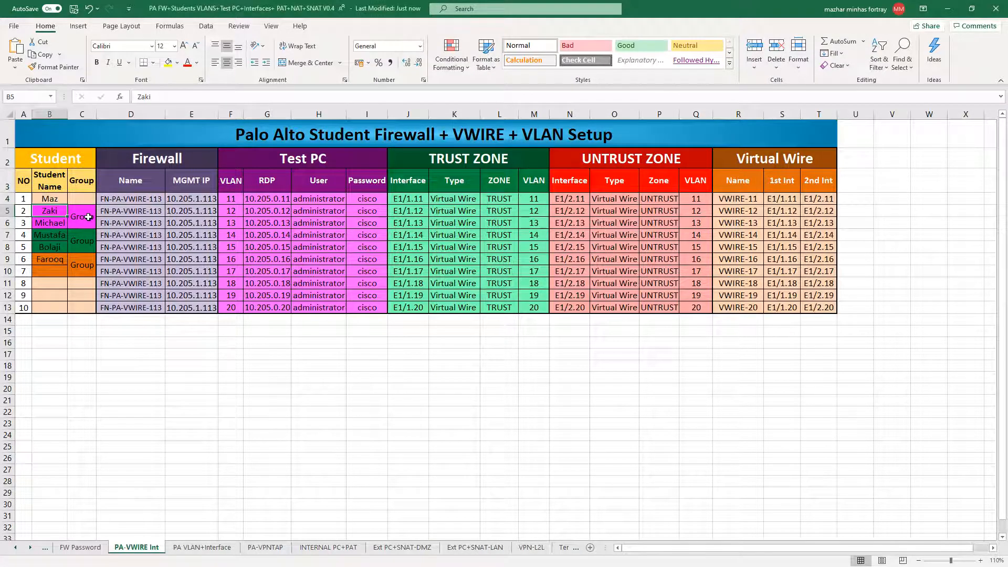
pyautogui.press('Right')
pyautogui.press('Right')
pyautogui.press('Right')
pyautogui.press('Right')
pyautogui.press('Right')
pyautogui.press('Right')
pyautogui.press('Right')
pyautogui.press('Right')
pyautogui.press('Right')
pyautogui.press('Left')
pyautogui.press('Right')
pyautogui.press('Right')
pyautogui.press('Right')
pyautogui.press('Right')
pyautogui.press('Right')
pyautogui.press('Right')
pyautogui.press('Left')
pyautogui.press('Left')
pyautogui.press('Left')
pyautogui.press('Left')
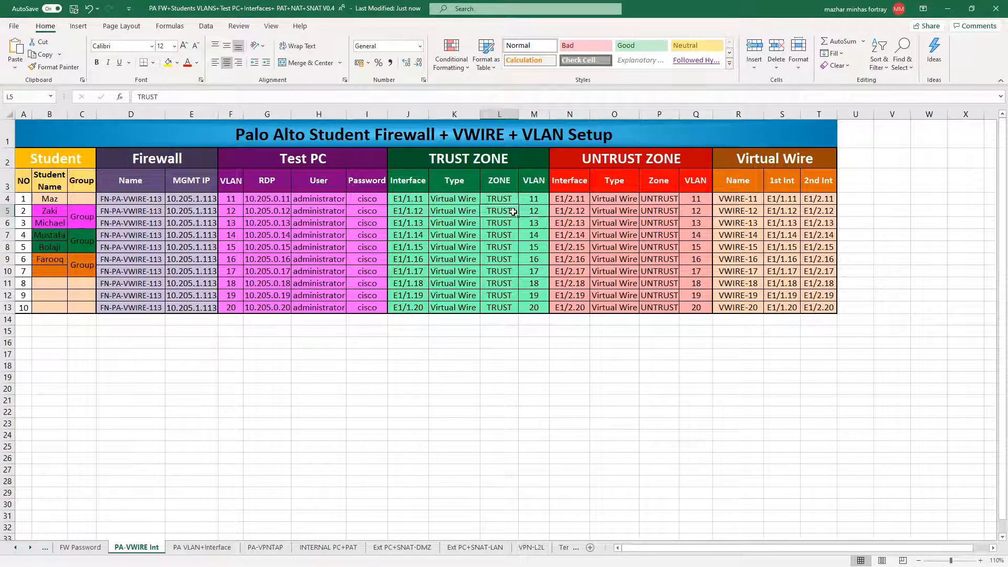
# - Compare the trust and untrust interface types, virtual wire name and member interfaces in the second student's row
pyautogui.click(618, 215)
pyautogui.click(456, 211)
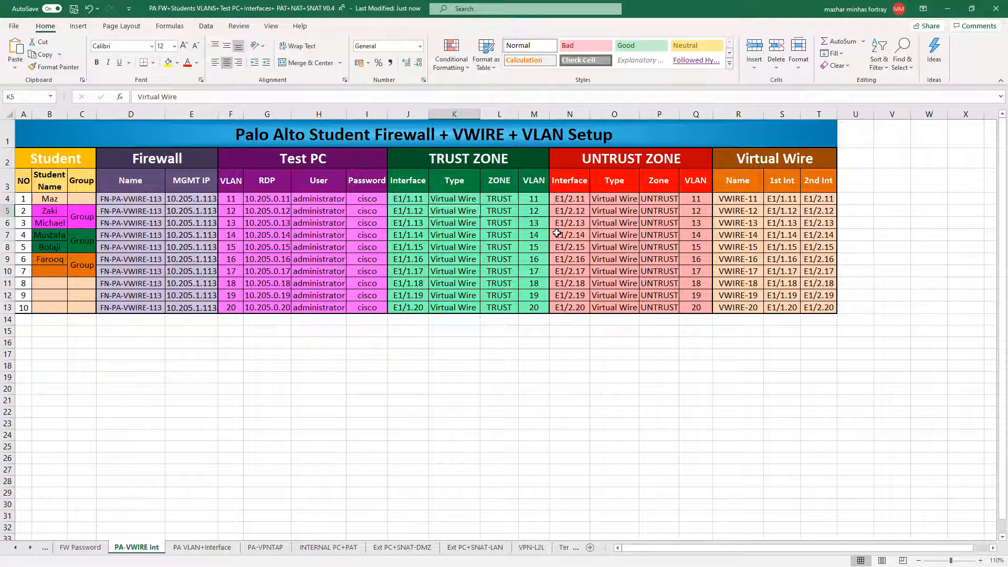
pyautogui.press('Right')
pyautogui.press('Right')
pyautogui.press('Right')
pyautogui.press('Right')
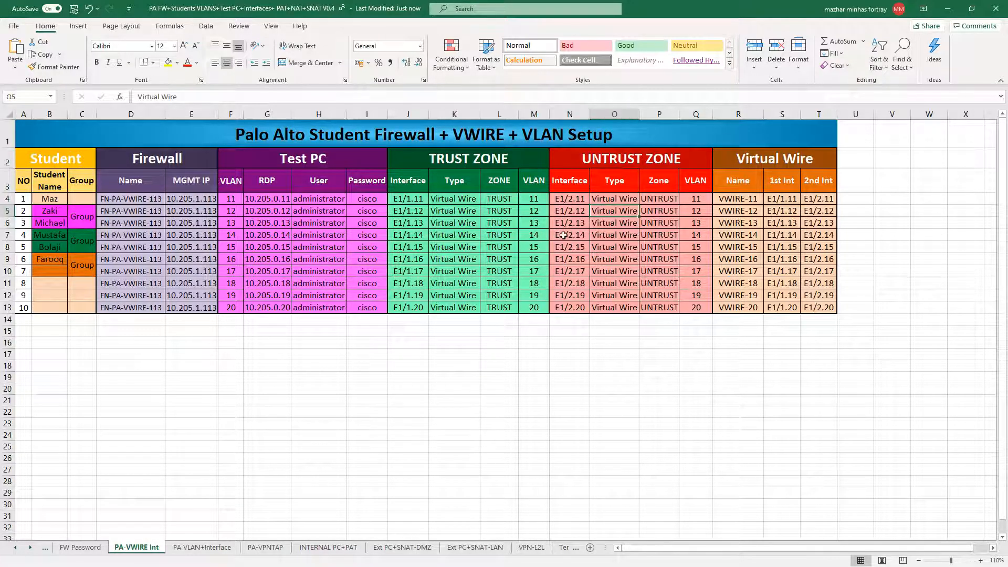
pyautogui.click(737, 212)
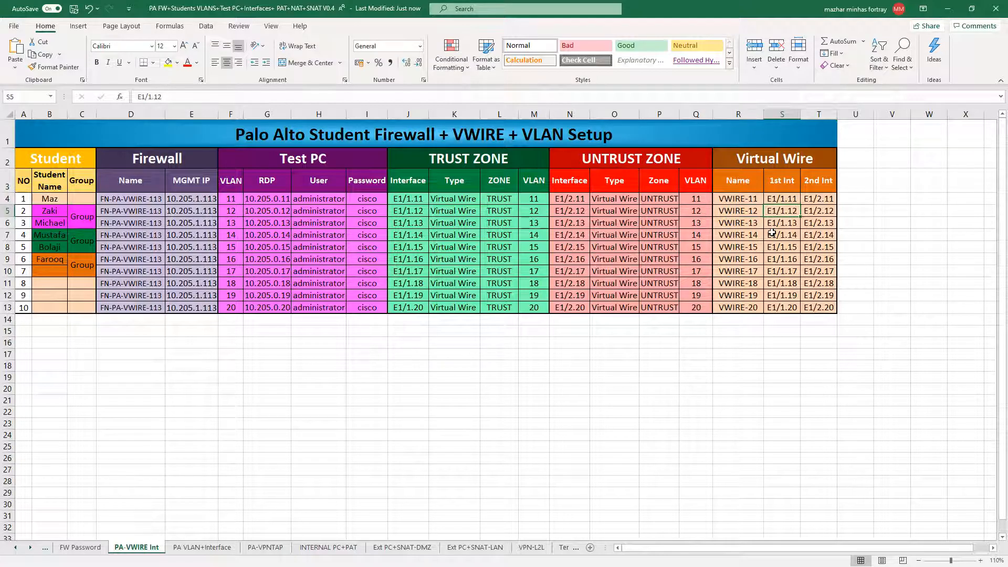
pyautogui.click(789, 212)
pyautogui.press('Left')
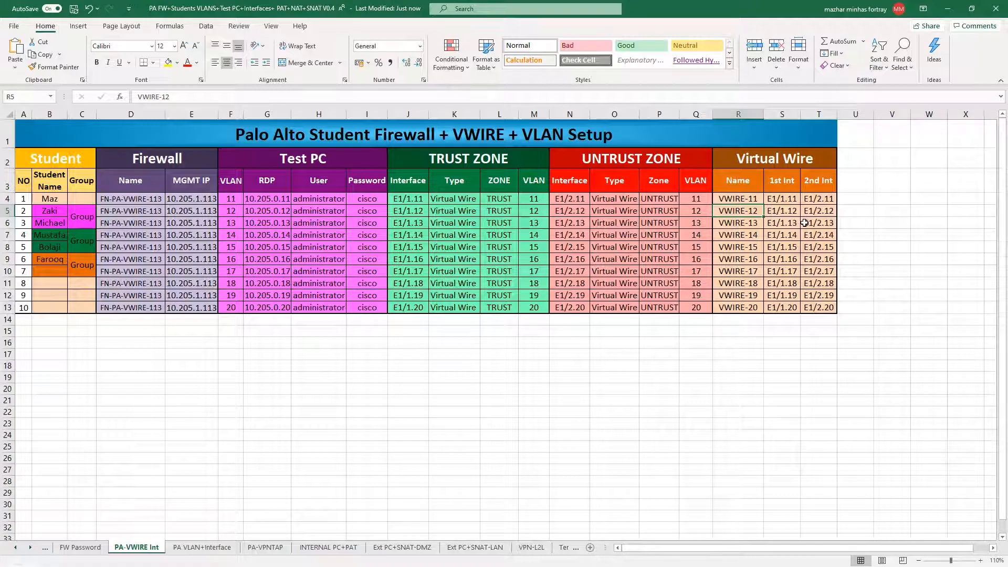
pyautogui.click(409, 211)
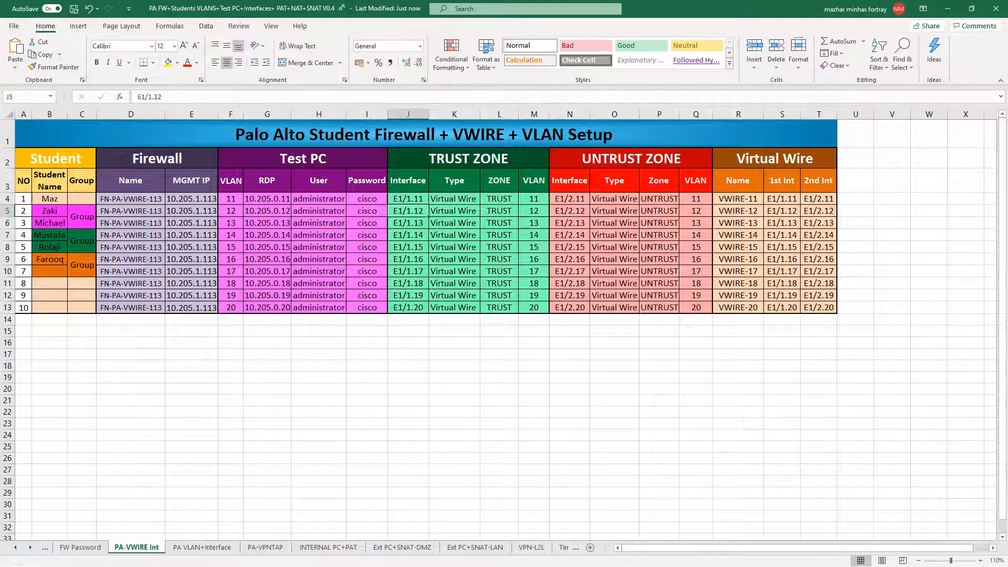
# - Switch to the browser, check the Ethernet interfaces on firewall FN-PA-VWVLAN-113, and return to the Panorama template interfaces
pyautogui.hotkey('alt', 'Tab')
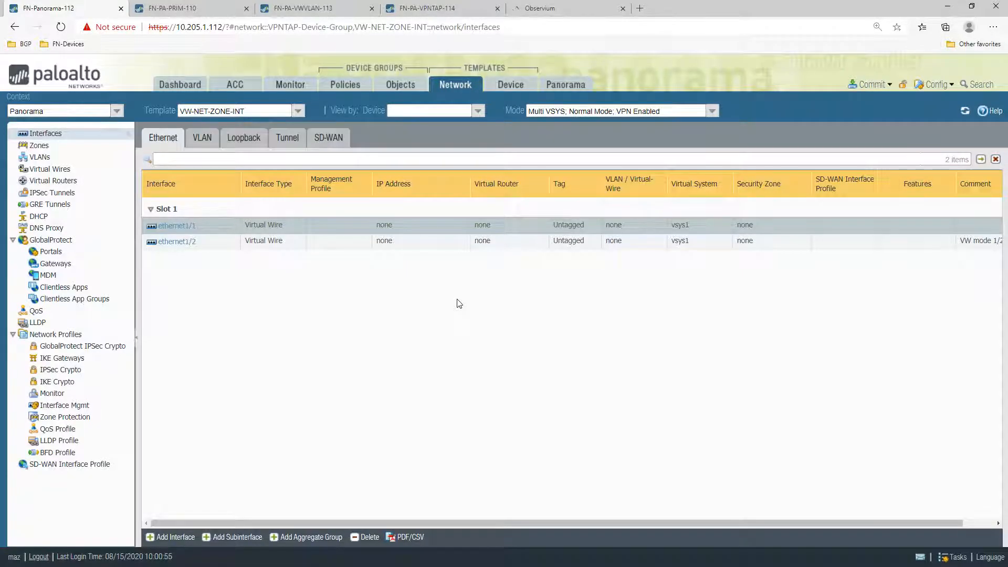
pyautogui.click(349, 7)
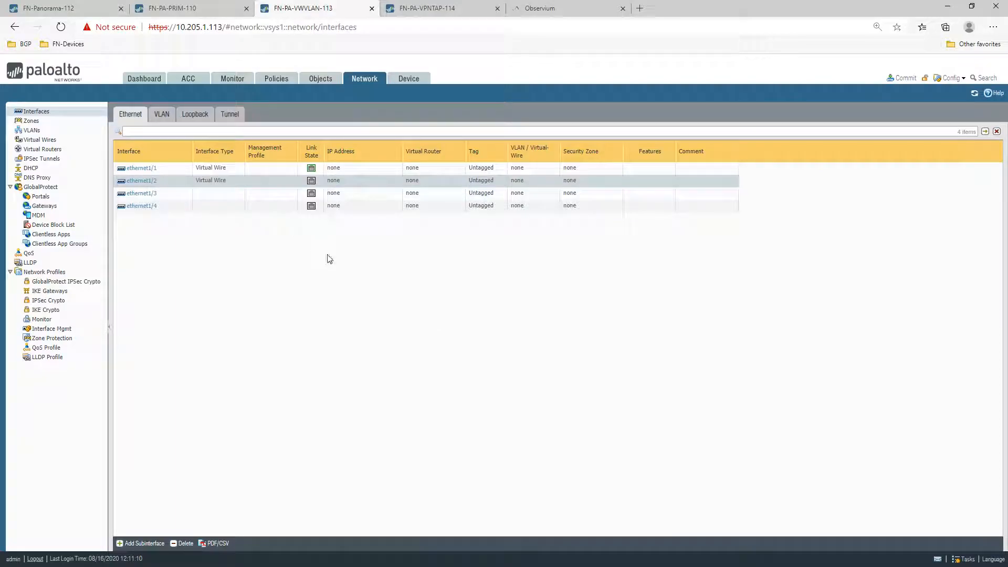
pyautogui.click(105, 8)
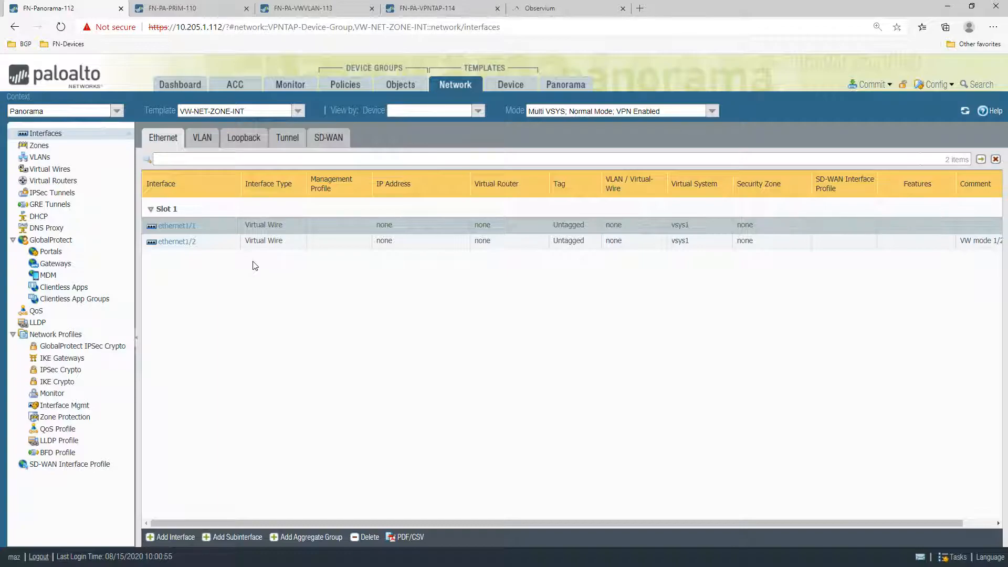
# - Start a virtual wire subinterface on ethernet1/1 and number it 11, following the first student's trust interface in the Excel sheet
pyautogui.click(242, 541)
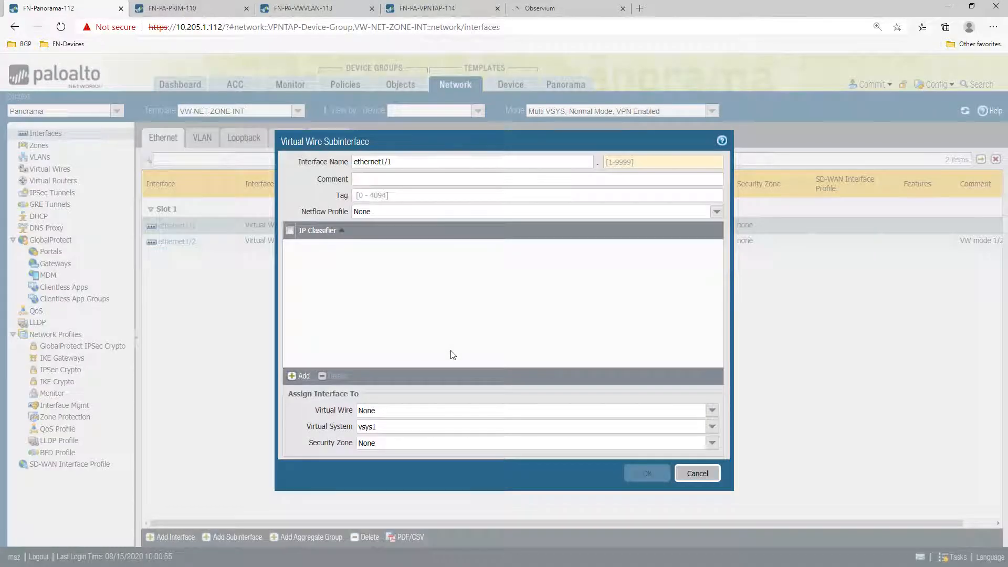
pyautogui.hotkey('alt', 'Tab')
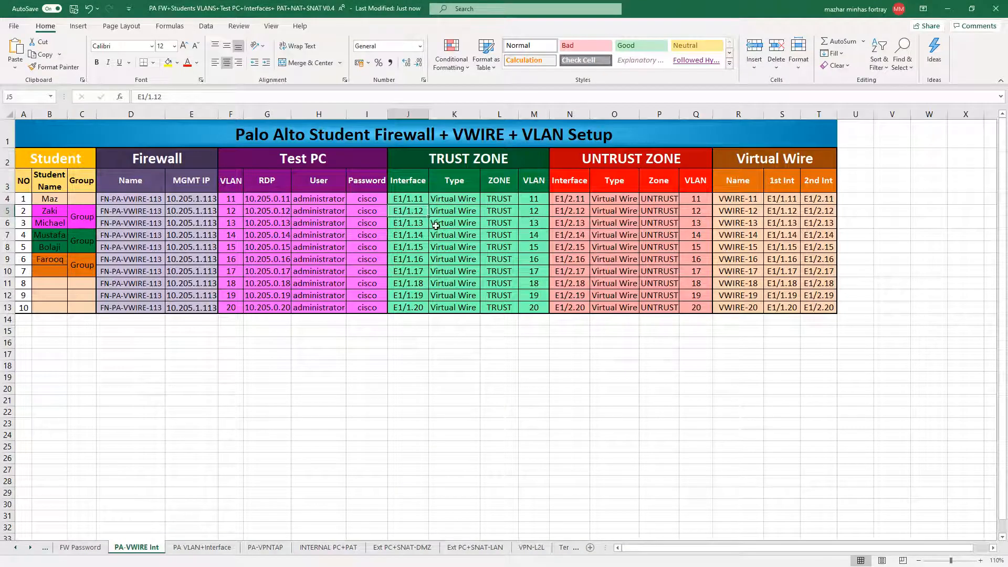
pyautogui.click(369, 203)
pyautogui.click(411, 202)
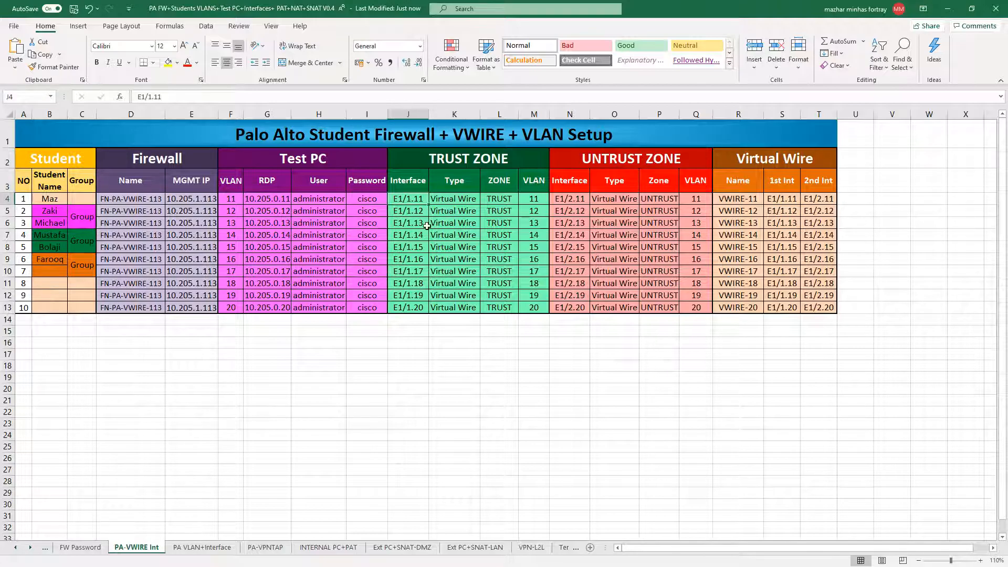
pyautogui.hotkey('alt', 'Tab')
pyautogui.click(635, 163)
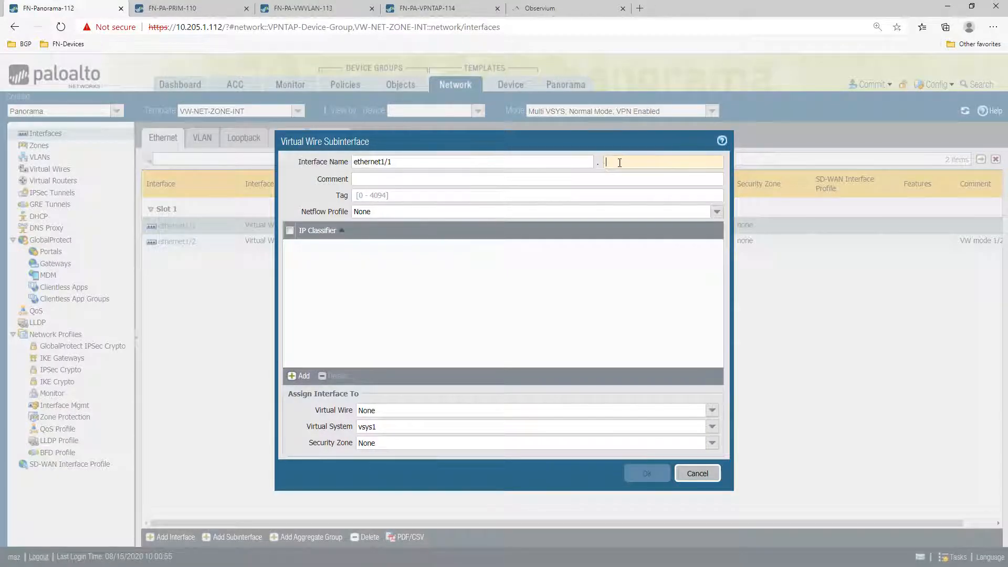
pyautogui.write('11')
# - Comment the ethernet1/1 subinterface with the student's name and "vlan 11", set tag 11 per the VLAN plan, and save it
pyautogui.click(514, 176)
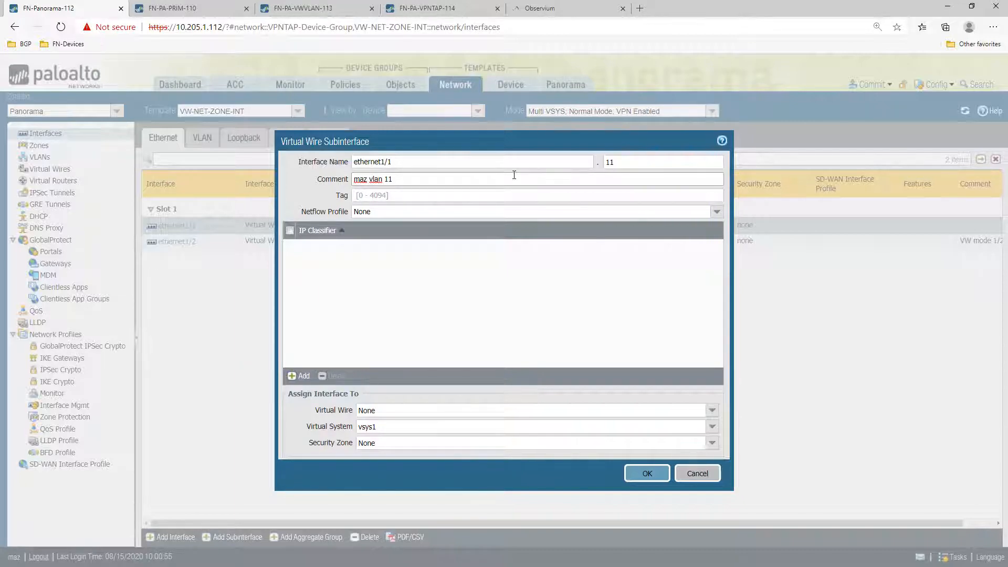
pyautogui.click(489, 195)
pyautogui.write('1')
pyautogui.hotkey('alt', 'Tab')
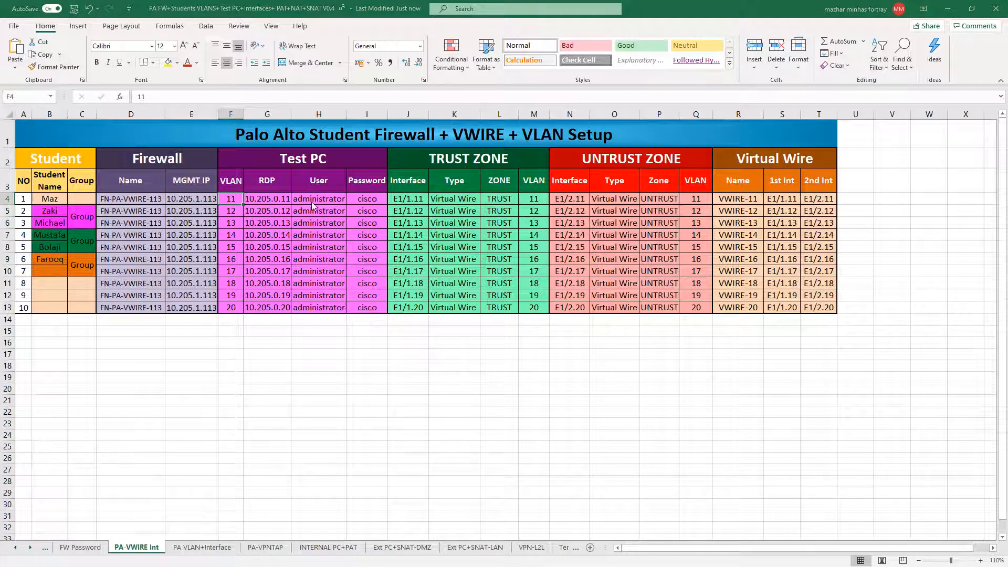
pyautogui.hotkey('alt', 'Tab')
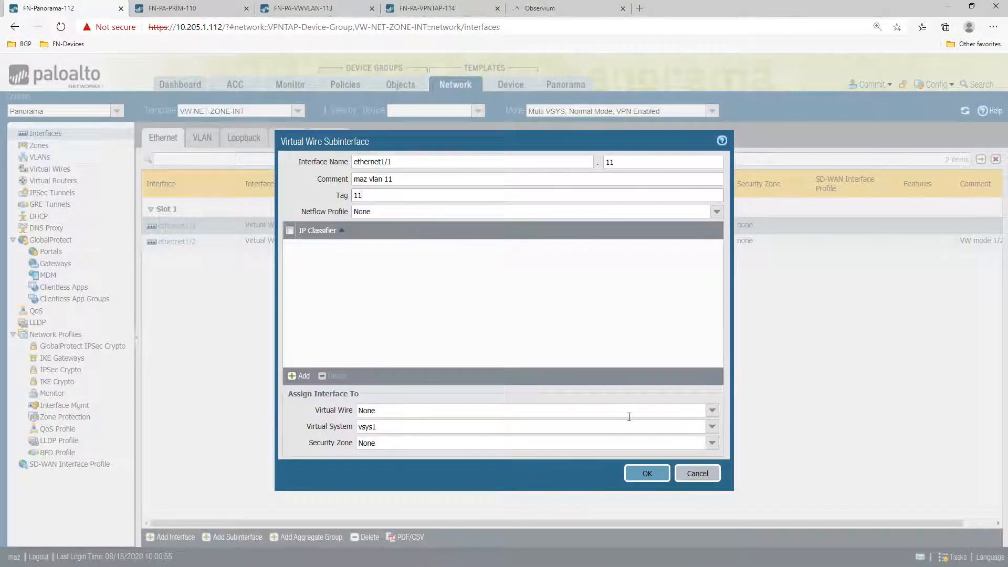
pyautogui.click(712, 411)
pyautogui.click(713, 412)
pyautogui.click(635, 384)
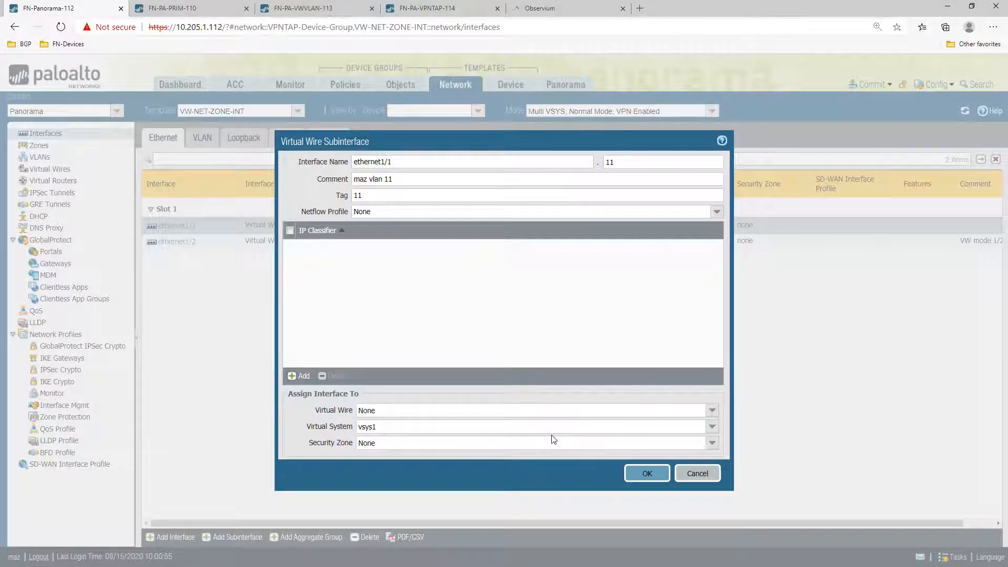
pyautogui.click(666, 477)
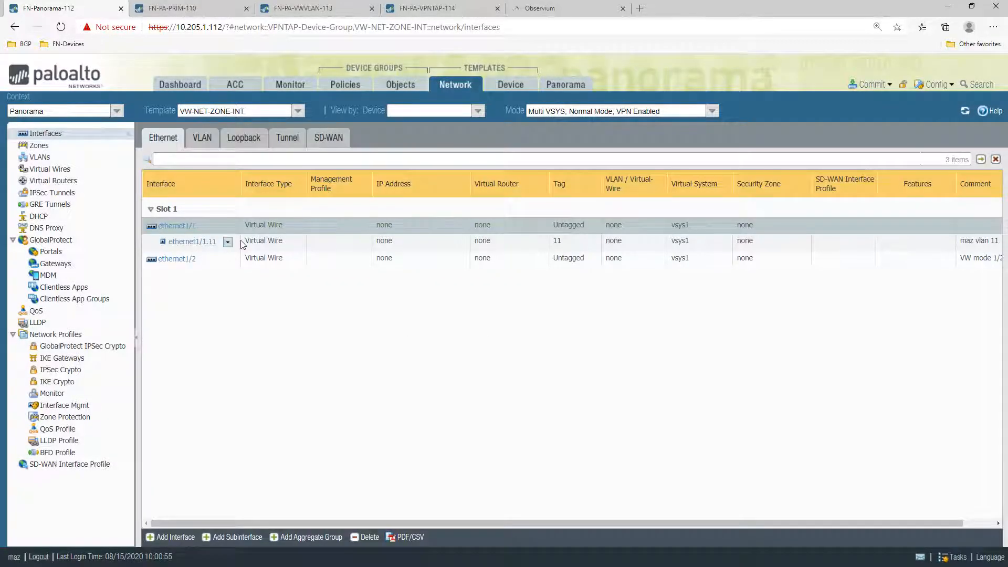
# - Add subinterface 11 to ethernet1/2 with tag 11 and a comment giving the student's name and "vlan 11"
pyautogui.click(243, 244)
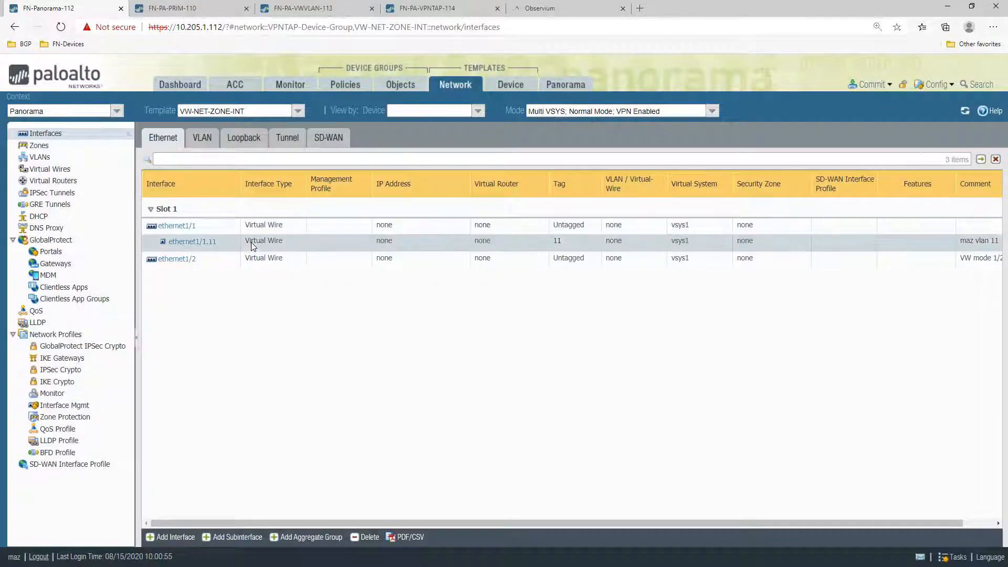
pyautogui.click(212, 263)
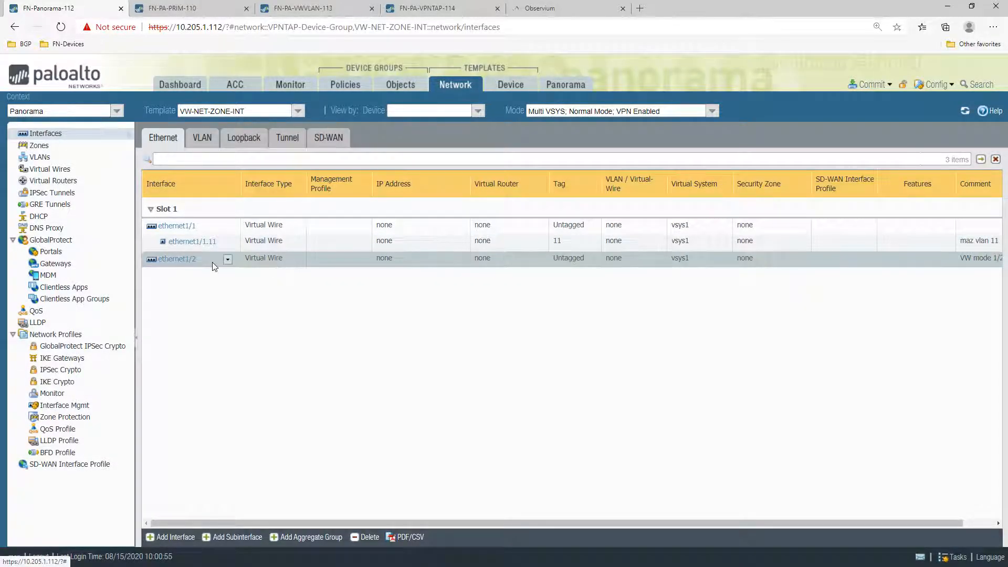
pyautogui.click(234, 538)
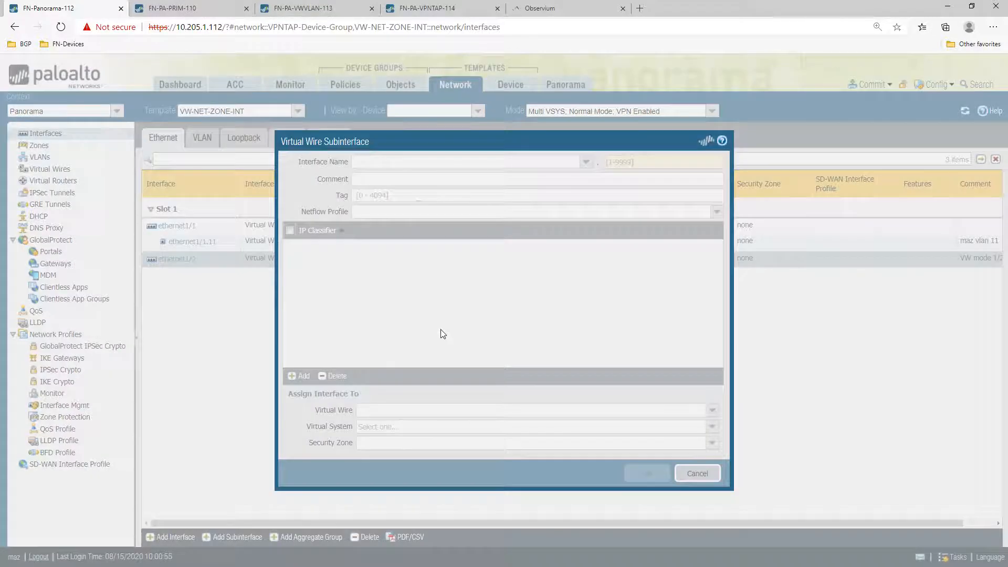
pyautogui.click(639, 161)
pyautogui.write('11')
pyautogui.click(392, 195)
pyautogui.write('11')
pyautogui.click(387, 179)
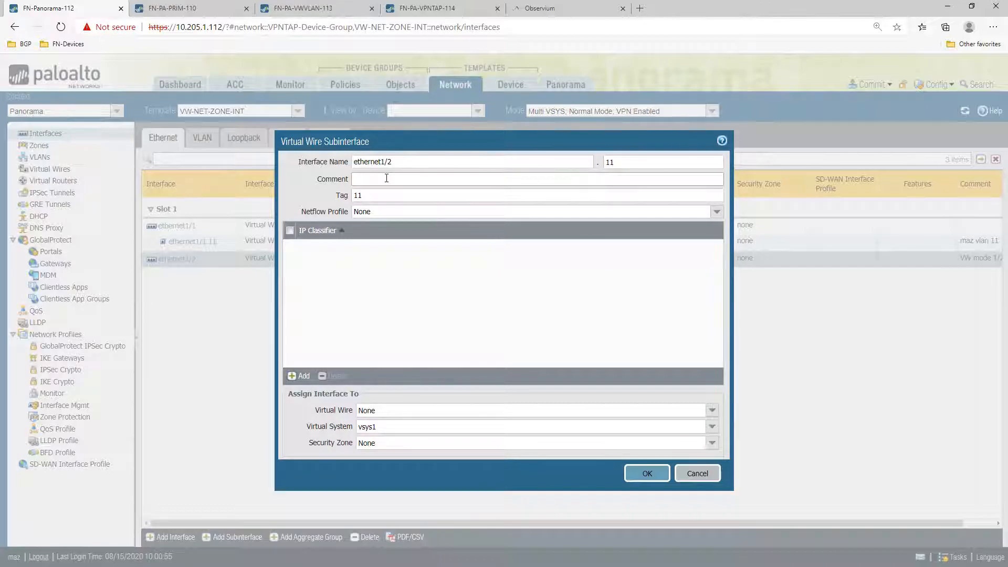
pyautogui.write('maz vlan 11')
pyautogui.click(646, 473)
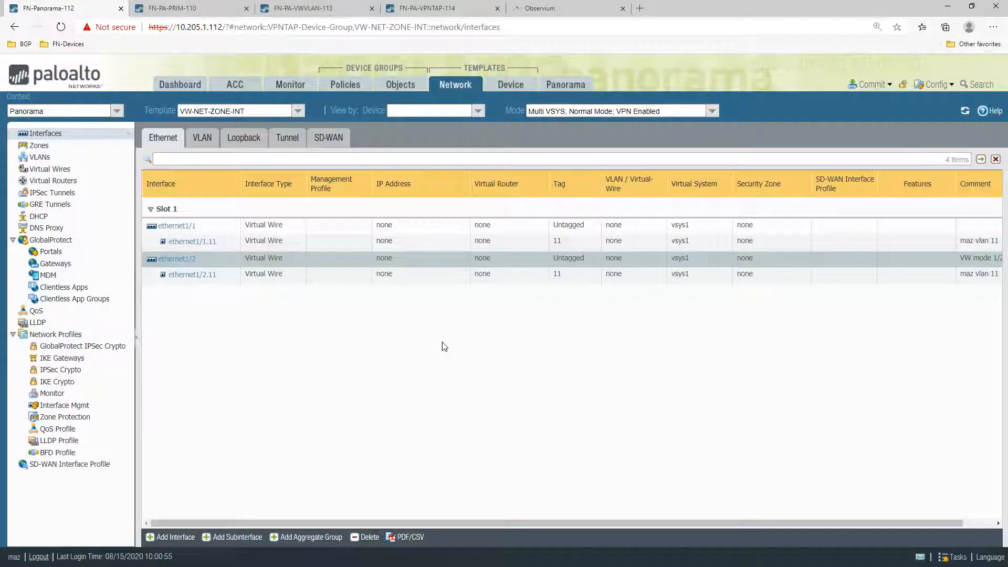
# - Switch to the Excel plan and review the second student's row across the firewall, test PC, trust and untrust zone columns
pyautogui.click(283, 275)
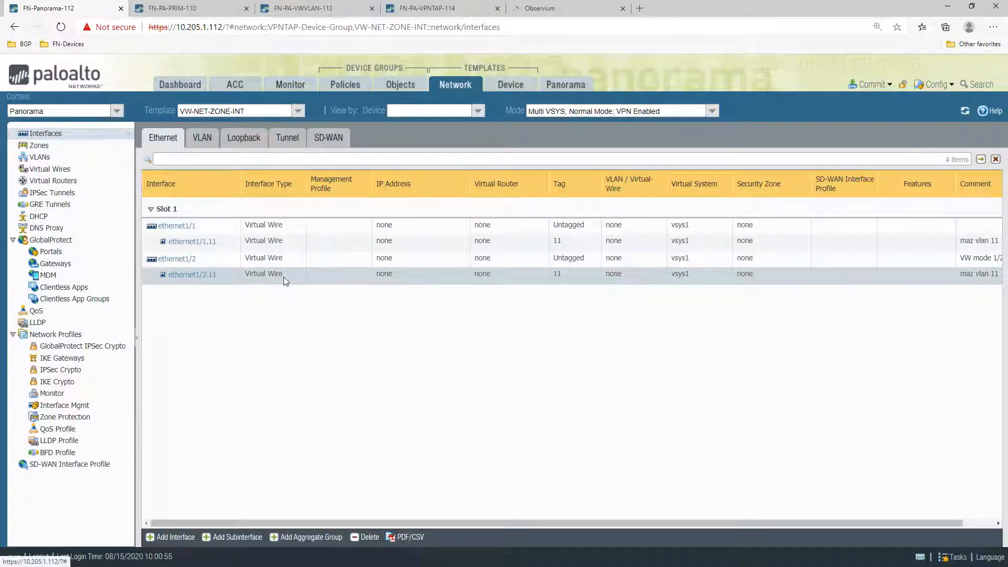
pyautogui.hotkey('alt', 'Tab')
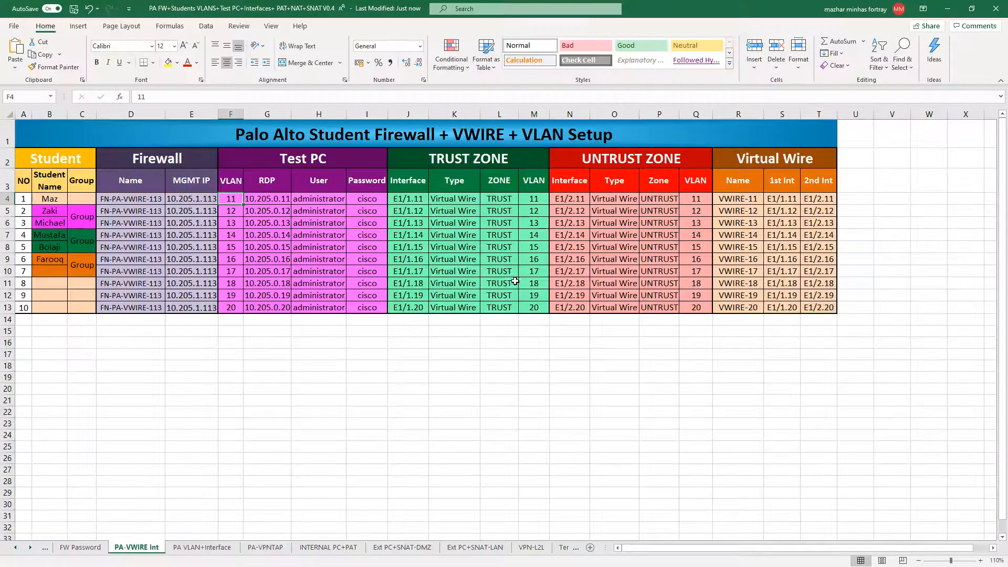
pyautogui.click(201, 208)
pyautogui.press('Left')
pyautogui.press('Left')
pyautogui.press('Left')
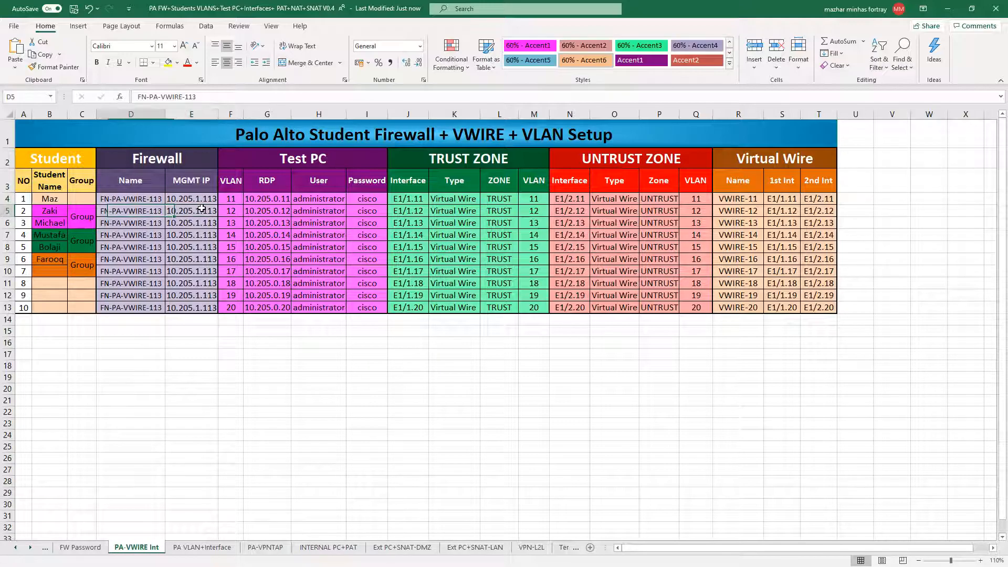
pyautogui.press('Down')
pyautogui.press('Up')
pyautogui.press('Right')
pyautogui.press('Right')
pyautogui.press('Right')
pyautogui.press('Right')
pyautogui.press('Right')
pyautogui.press('Right')
pyautogui.press('Right')
pyautogui.press('Right')
pyautogui.press('Right')
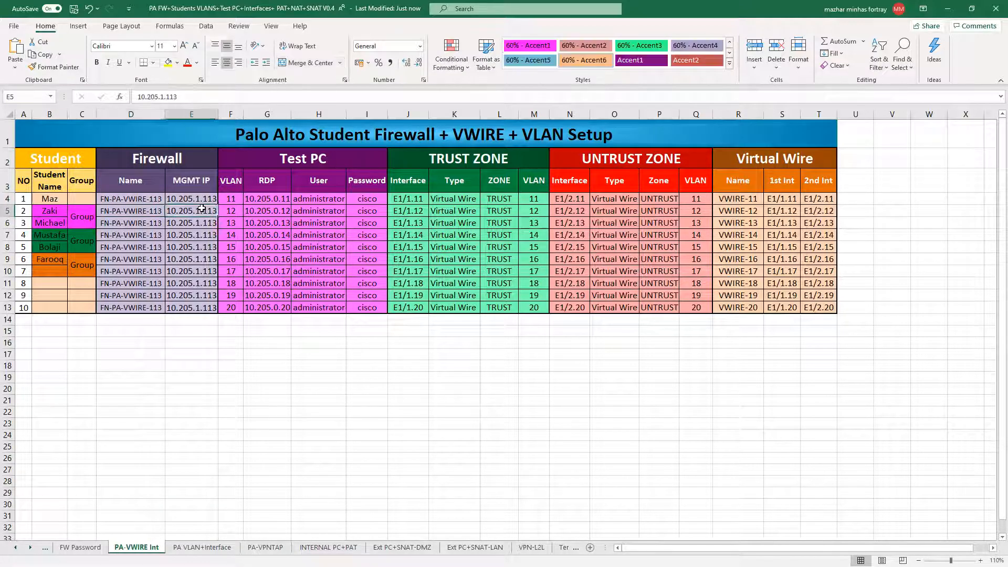
pyautogui.press('Left')
pyautogui.press('Right')
pyautogui.press('Right')
pyautogui.press('Right')
pyautogui.press('Right')
pyautogui.press('Left')
pyautogui.press('Left')
pyautogui.press('Right')
pyautogui.press('Right')
pyautogui.press('Right')
pyautogui.press('Right')
pyautogui.press('Right')
pyautogui.press('Right')
pyautogui.press('Left')
pyautogui.press('Left')
pyautogui.press('Left')
pyautogui.press('Left')
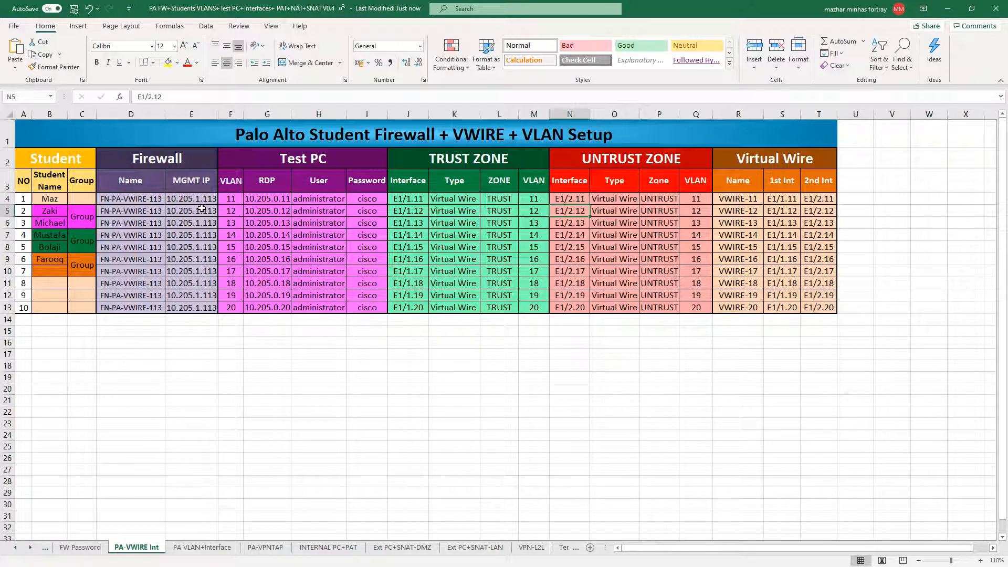
# - Switch back to Panorama and start a new zone named TRUST in the template, checking the Excel plan
pyautogui.hotkey('alt', 'Tab')
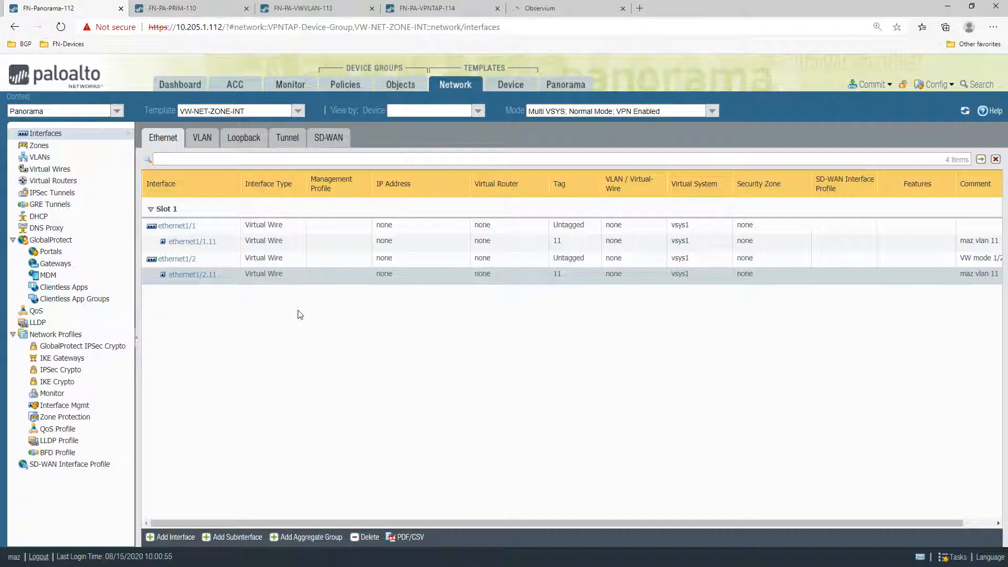
pyautogui.click(39, 146)
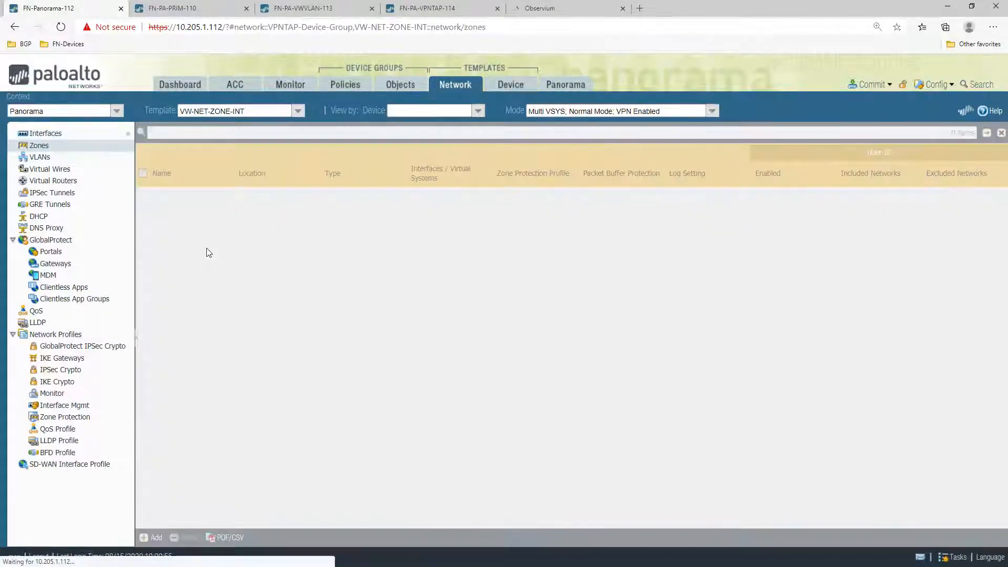
pyautogui.click(151, 538)
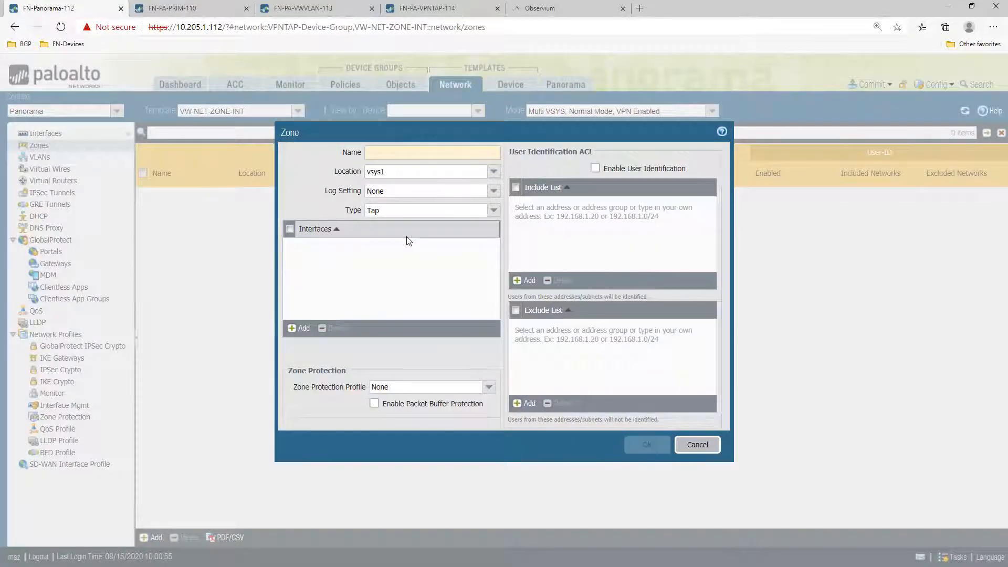
pyautogui.write('TRUST')
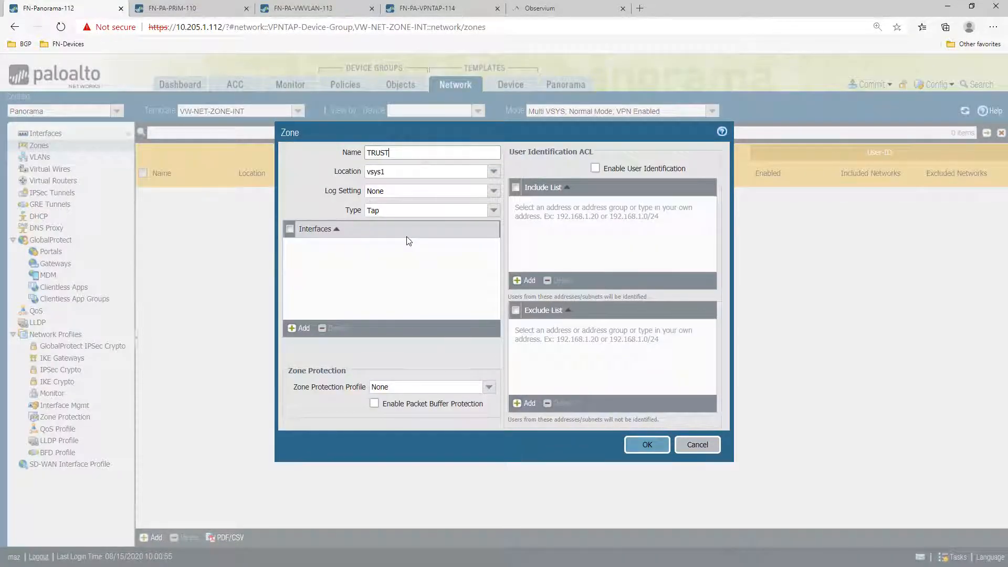
pyautogui.hotkey('alt', 'Tab')
pyautogui.press('Left')
pyautogui.hotkey('ctrl', 'c')
pyautogui.hotkey('alt', 'Tab')
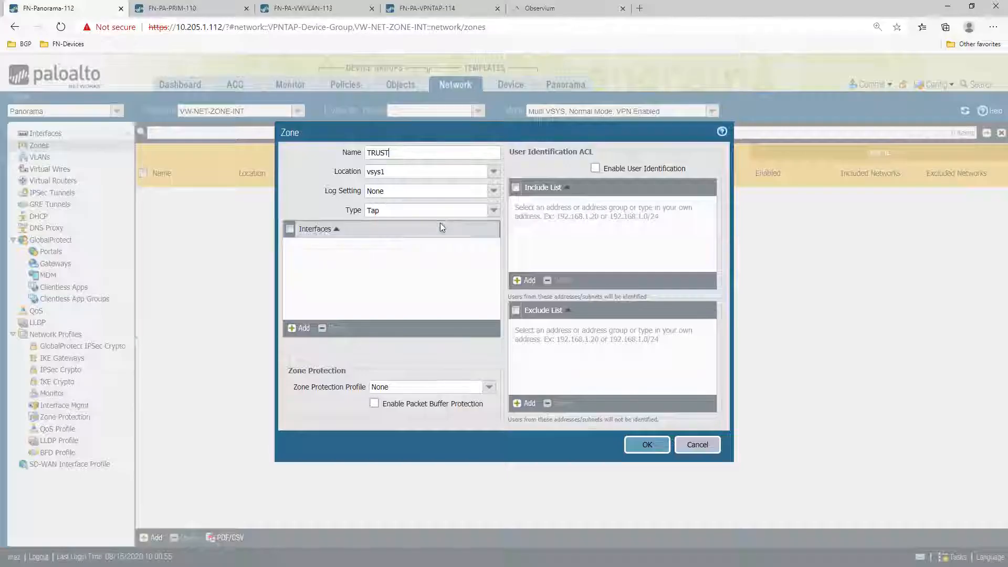
# - Set the TRUST zone's type to Virtual Wire, add interface ethernet1/1 to it, and save the zone
pyautogui.click(492, 213)
pyautogui.click(409, 240)
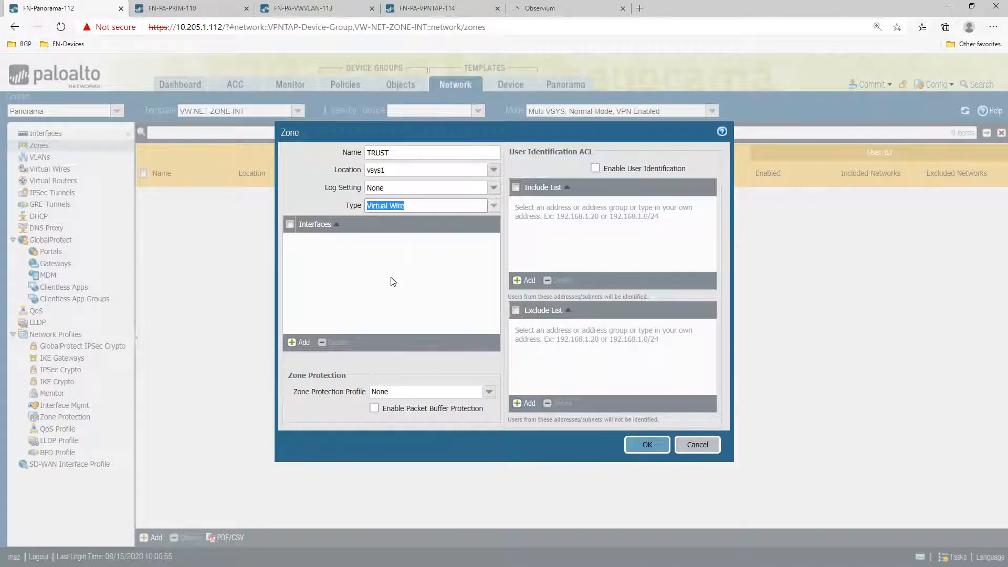
pyautogui.click(301, 342)
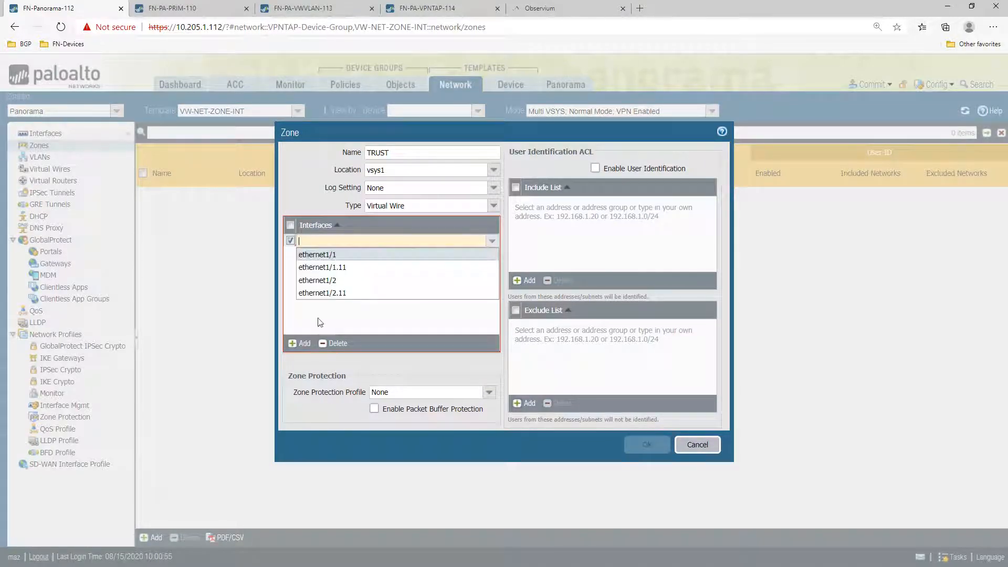
pyautogui.click(330, 256)
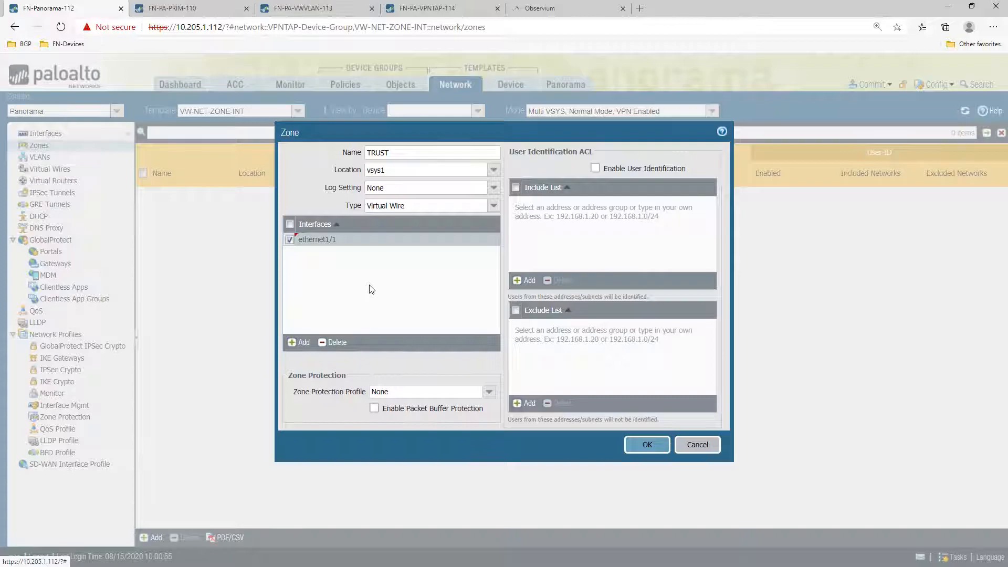
pyautogui.click(642, 446)
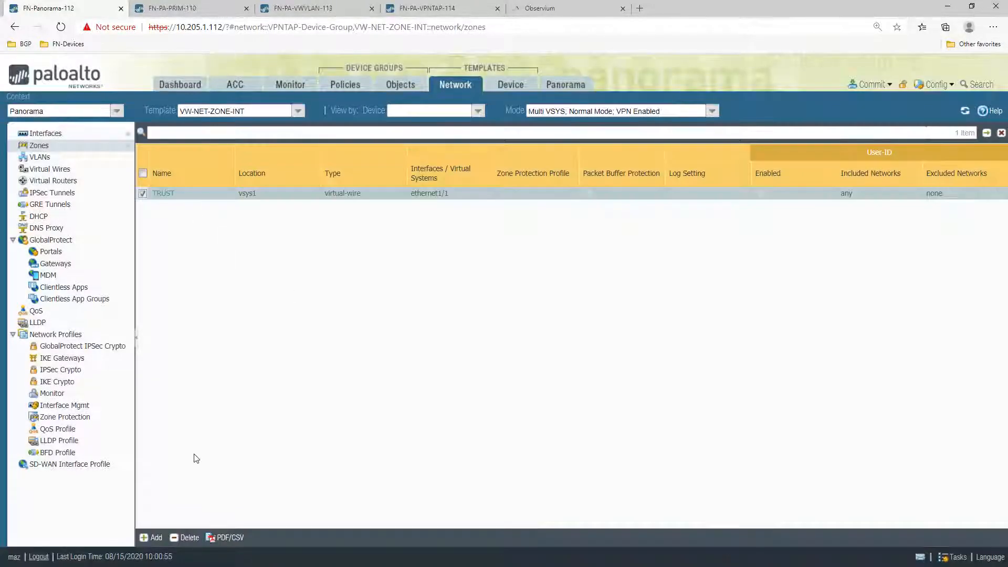
# - Create a second zone named UNTRUST of type Virtual Wire containing interface ethernet1/2.11
pyautogui.click(152, 537)
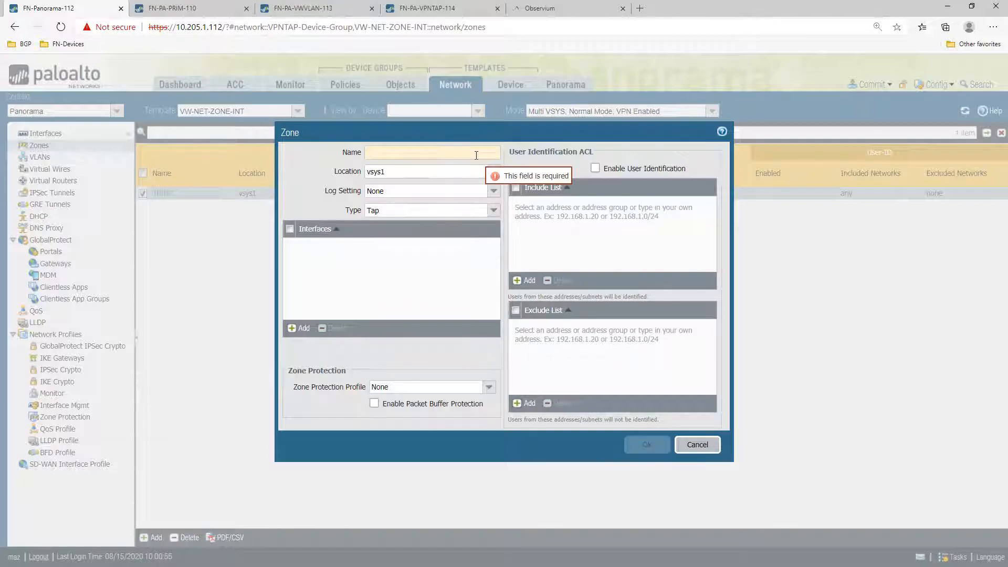
pyautogui.write('UNTRUST')
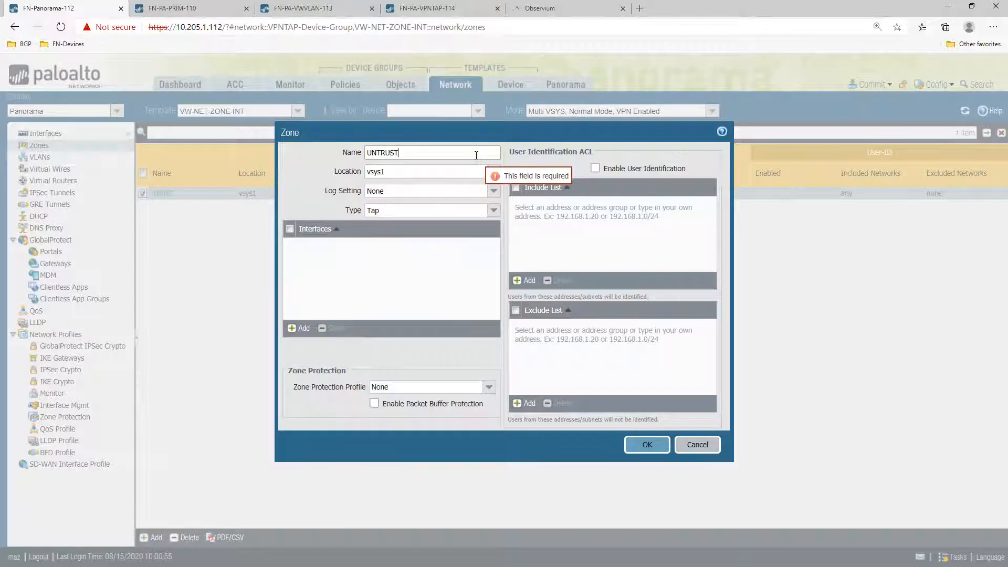
pyautogui.click(493, 210)
pyautogui.click(416, 244)
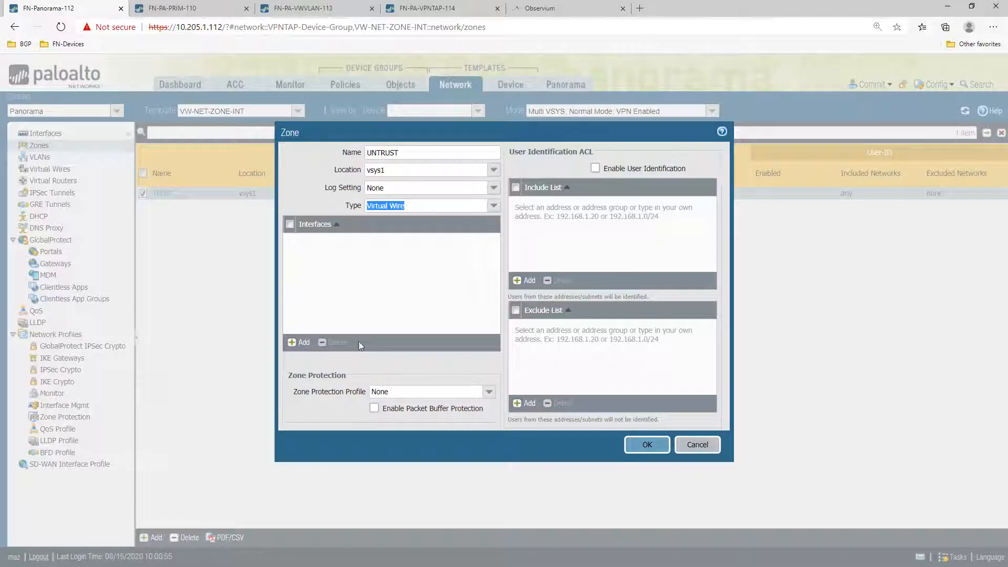
pyautogui.click(300, 343)
pyautogui.click(336, 280)
pyautogui.click(647, 444)
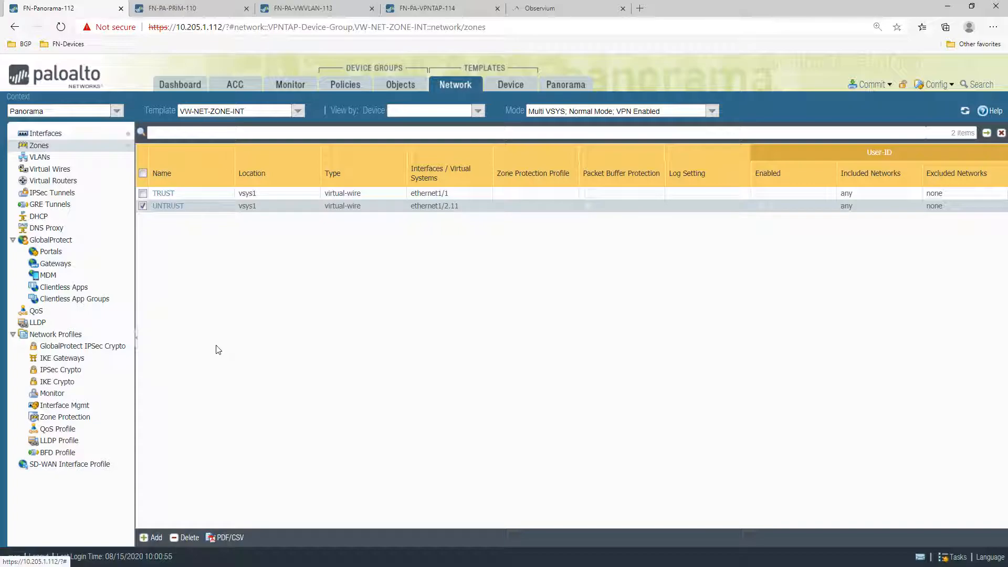
# - Replace ethernet1/1 with subinterface ethernet1/1.11 in the TRUST zone and save it
pyautogui.click(163, 193)
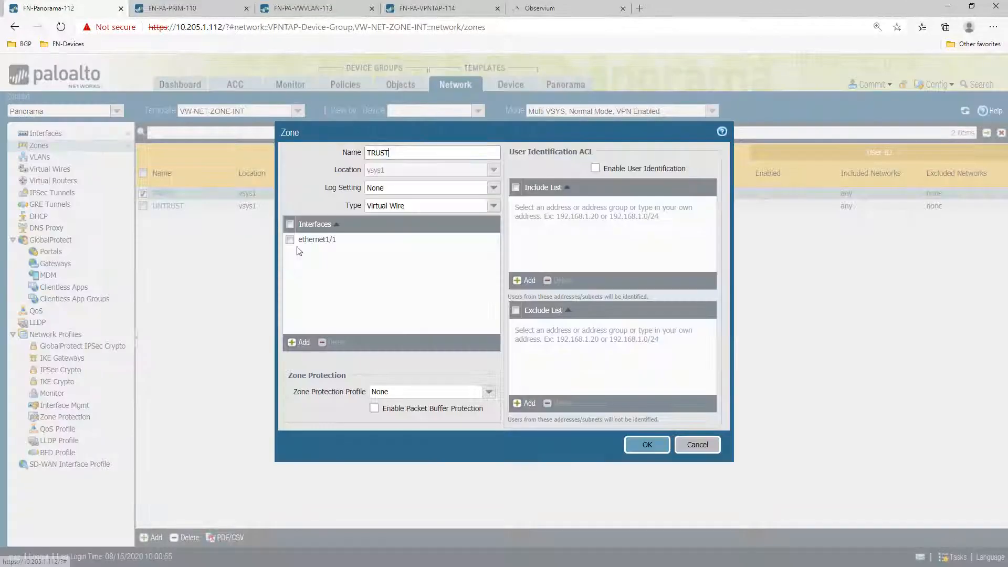
pyautogui.click(295, 242)
pyautogui.click(331, 342)
pyautogui.click(313, 343)
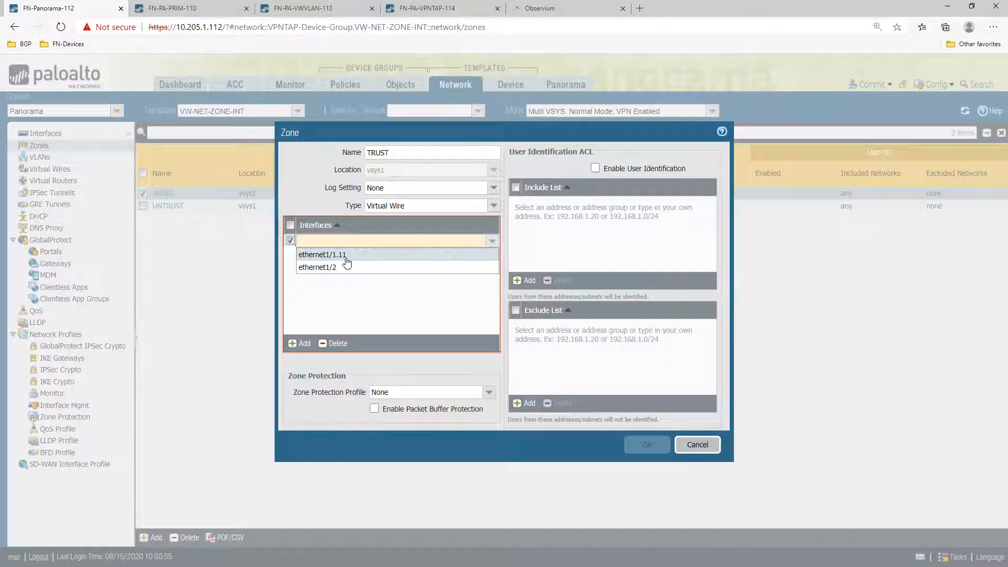
pyautogui.click(348, 262)
pyautogui.click(647, 444)
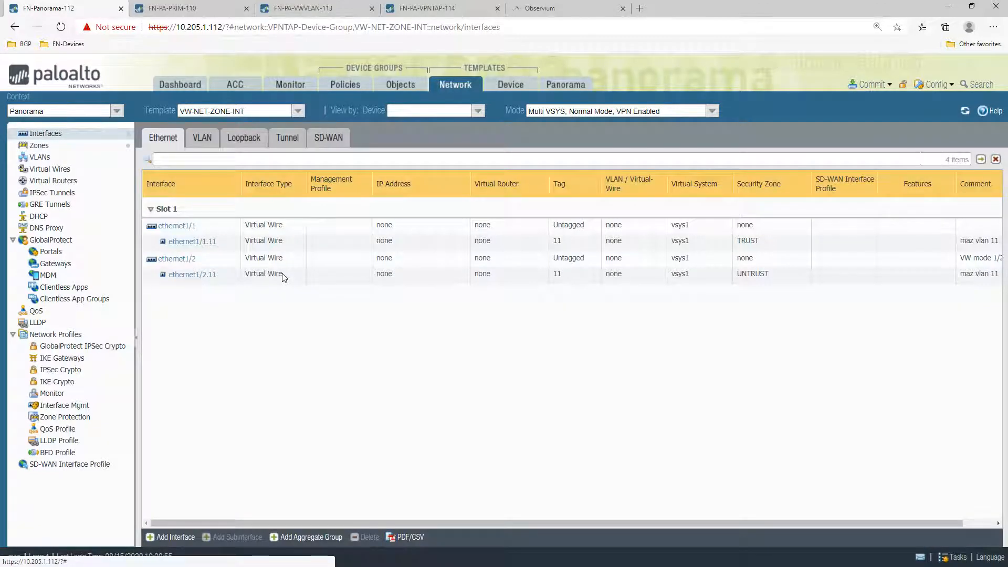
# - Compare the subinterfaces' tags and security zones with the Excel plan, check the zone list, and return to the Ethernet interfaces
pyautogui.click(275, 227)
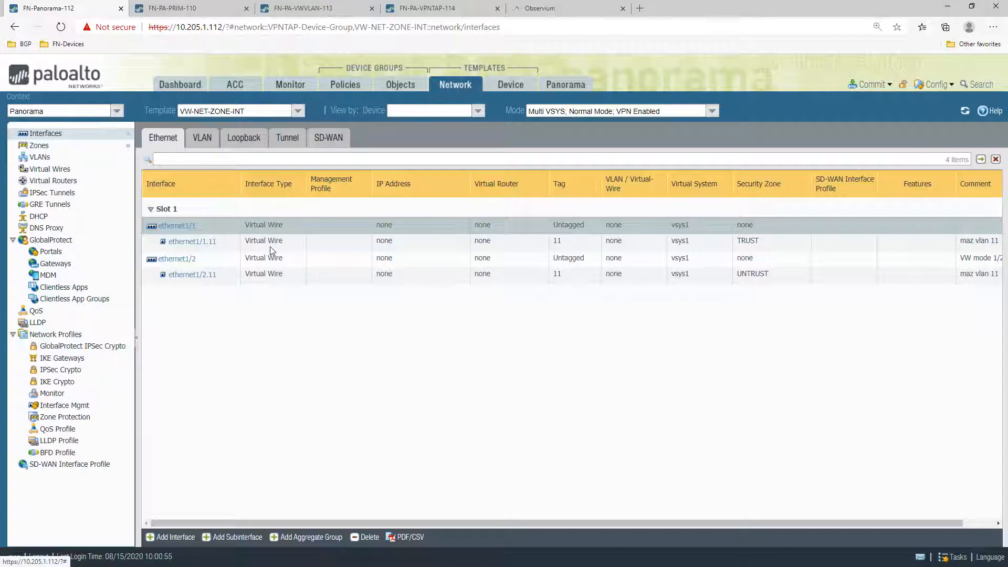
pyautogui.click(255, 243)
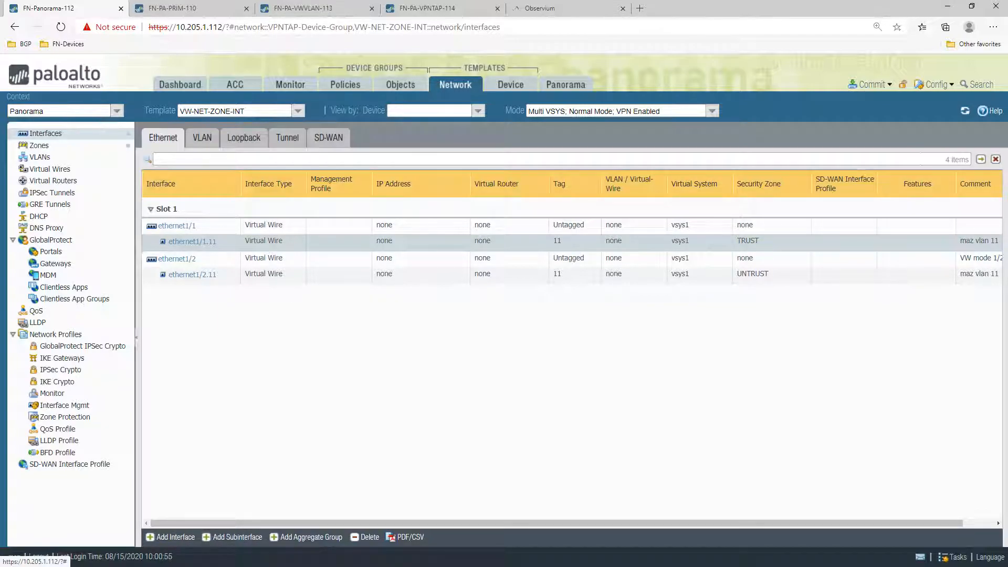
pyautogui.hotkey('alt', 'Tab')
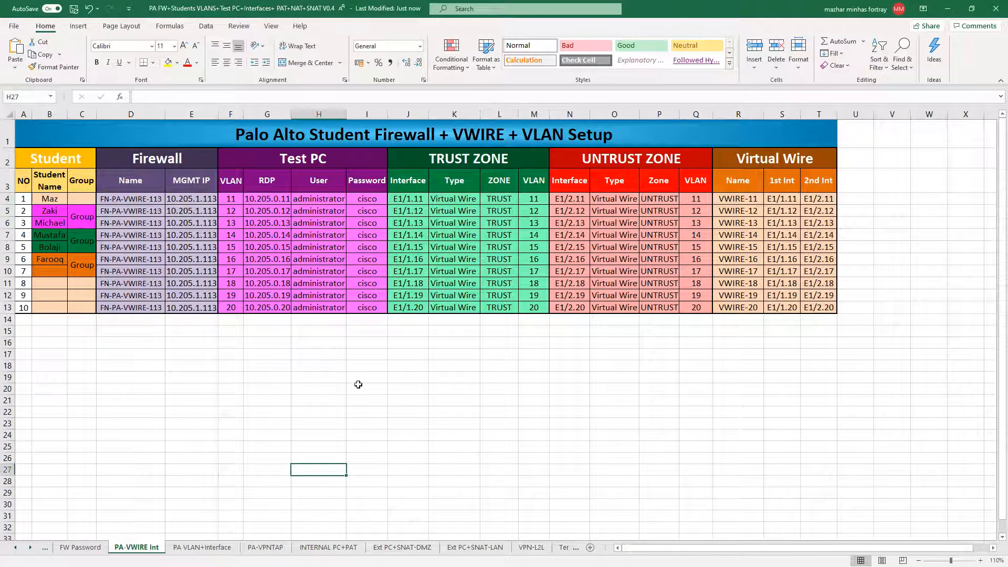
pyautogui.click(131, 200)
pyautogui.click(321, 200)
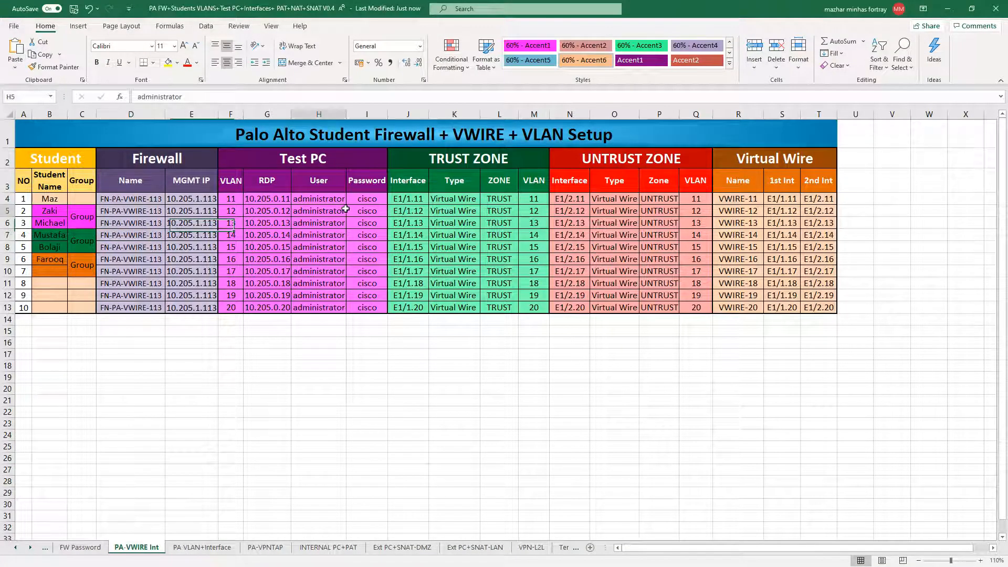
pyautogui.click(408, 200)
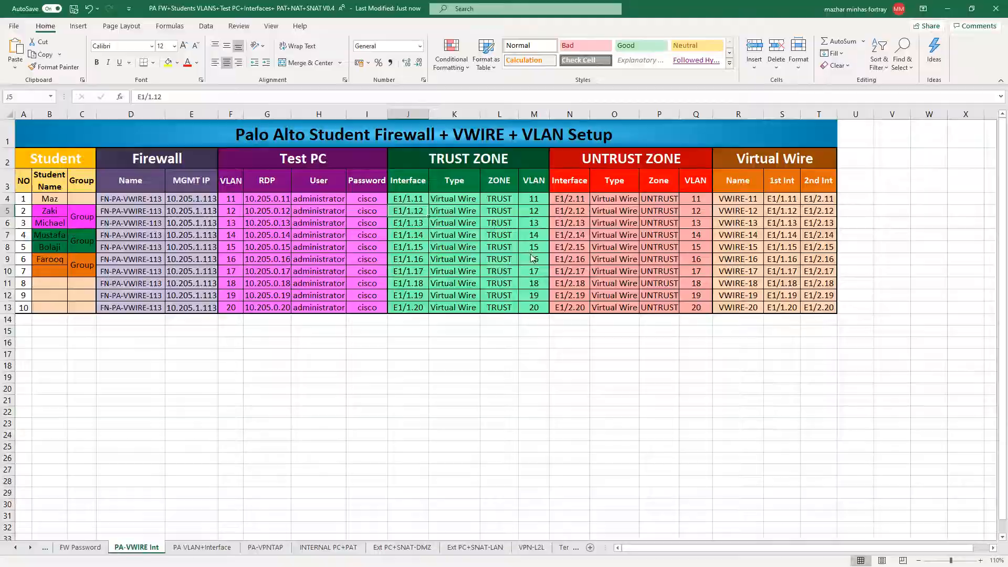
pyautogui.hotkey('alt', 'Tab')
pyautogui.click(273, 278)
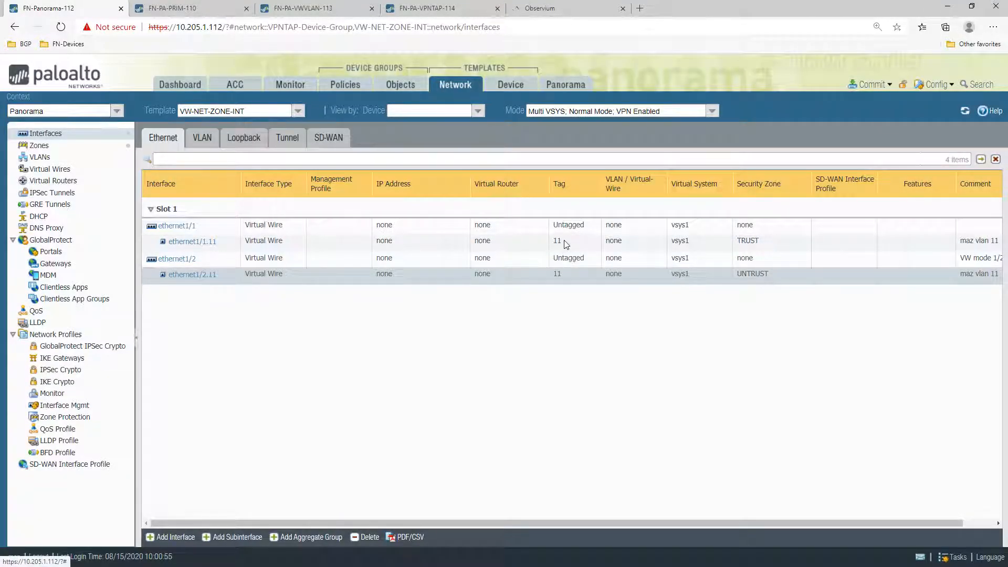
pyautogui.hotkey('alt', 'Tab')
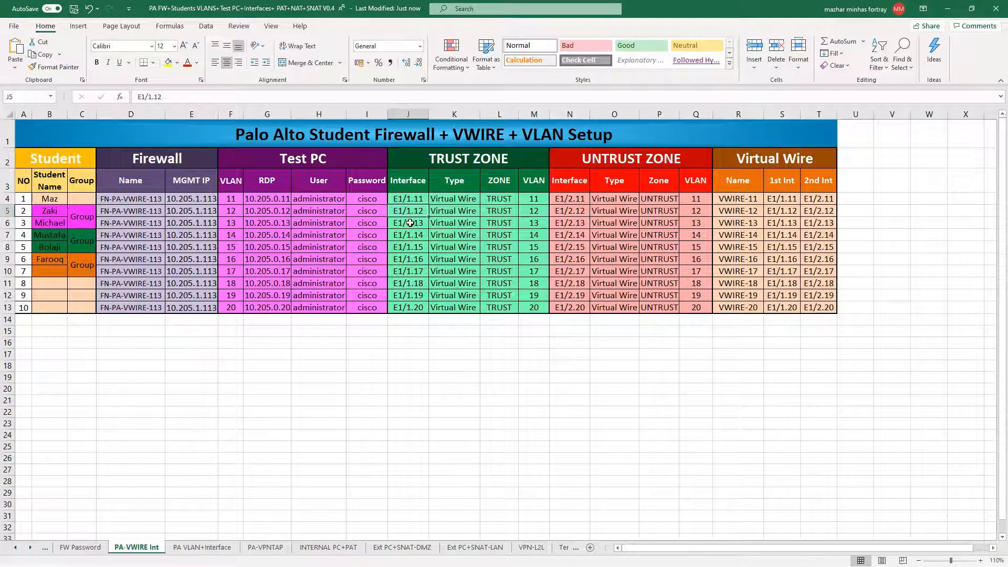
pyautogui.hotkey('alt', 'Tab')
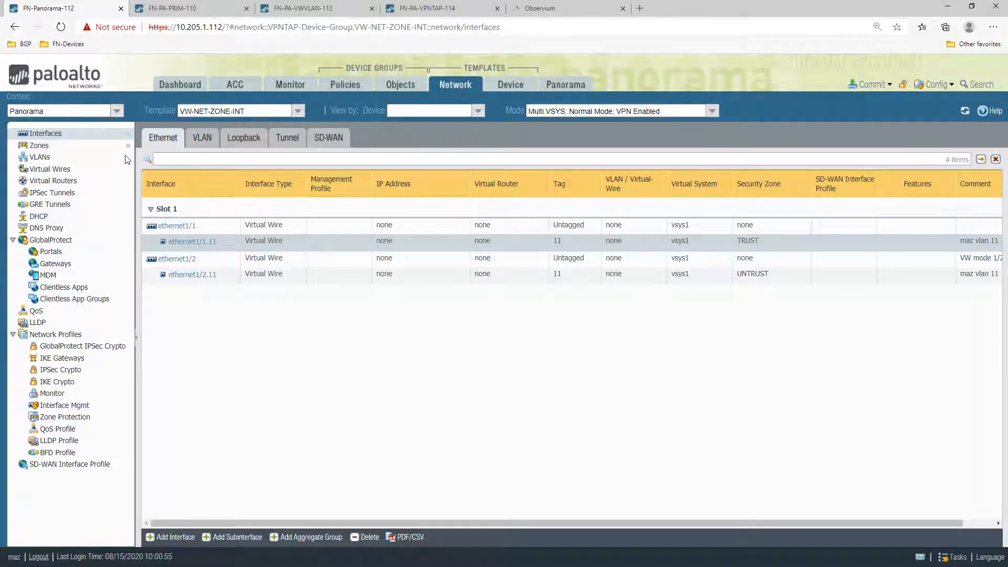
pyautogui.click(43, 147)
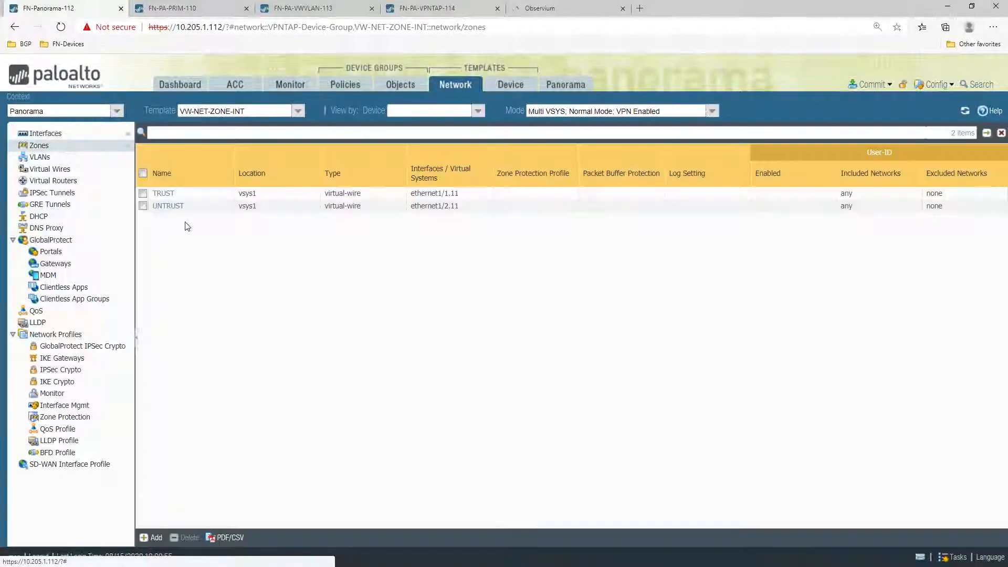
pyautogui.click(46, 134)
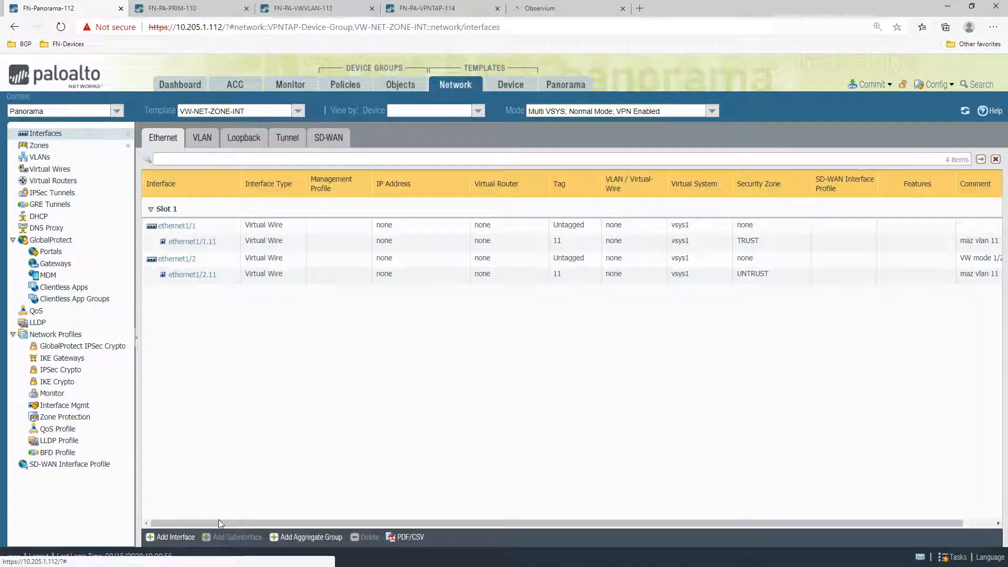
pyautogui.click(212, 225)
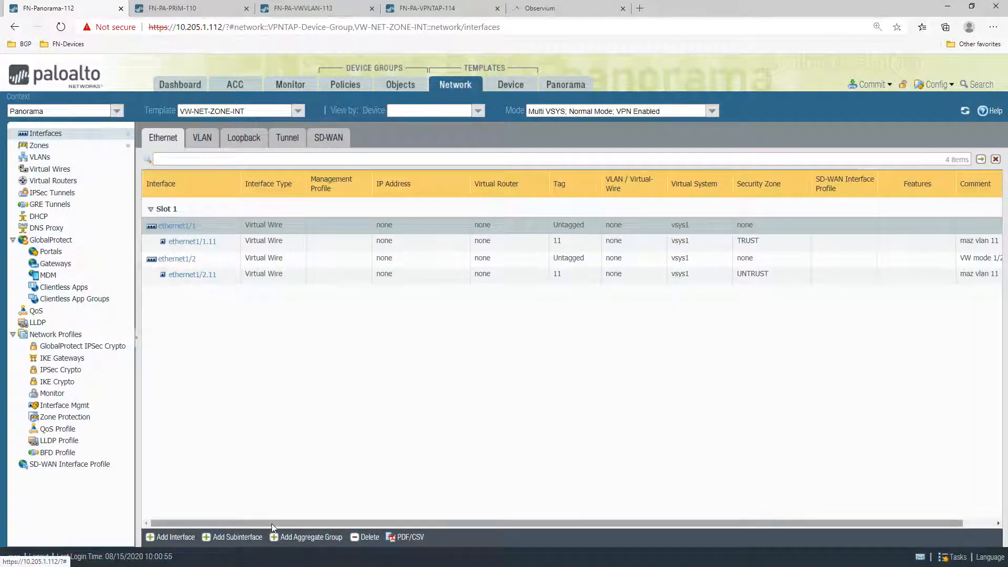
pyautogui.click(641, 164)
pyautogui.write('12')
pyautogui.click(430, 198)
pyautogui.write('12')
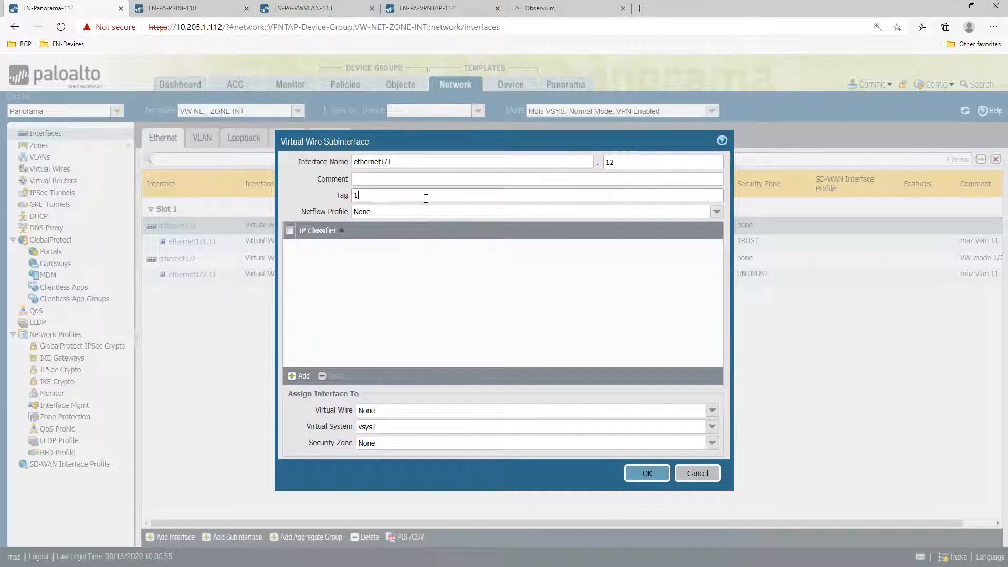
pyautogui.click(712, 427)
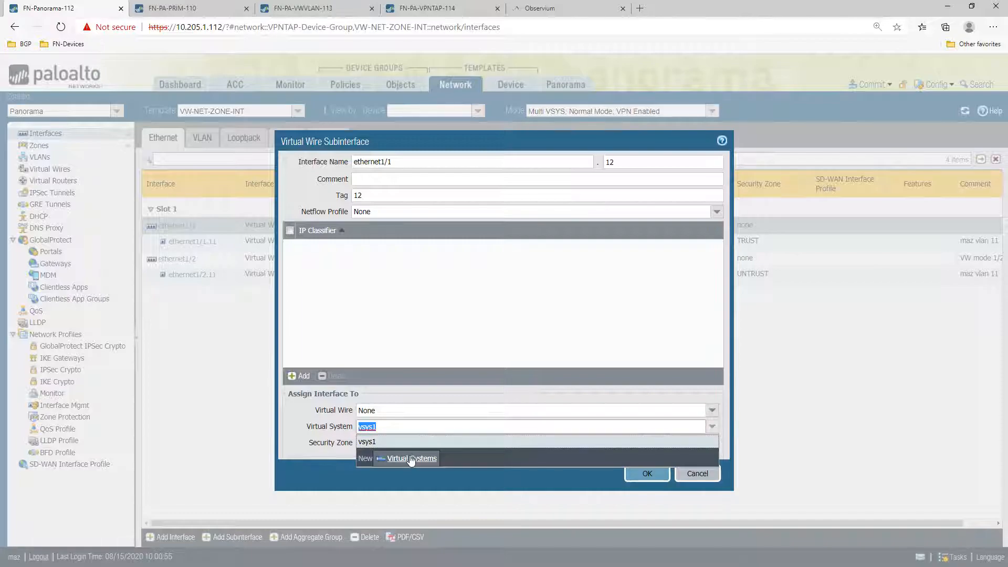
pyautogui.click(350, 453)
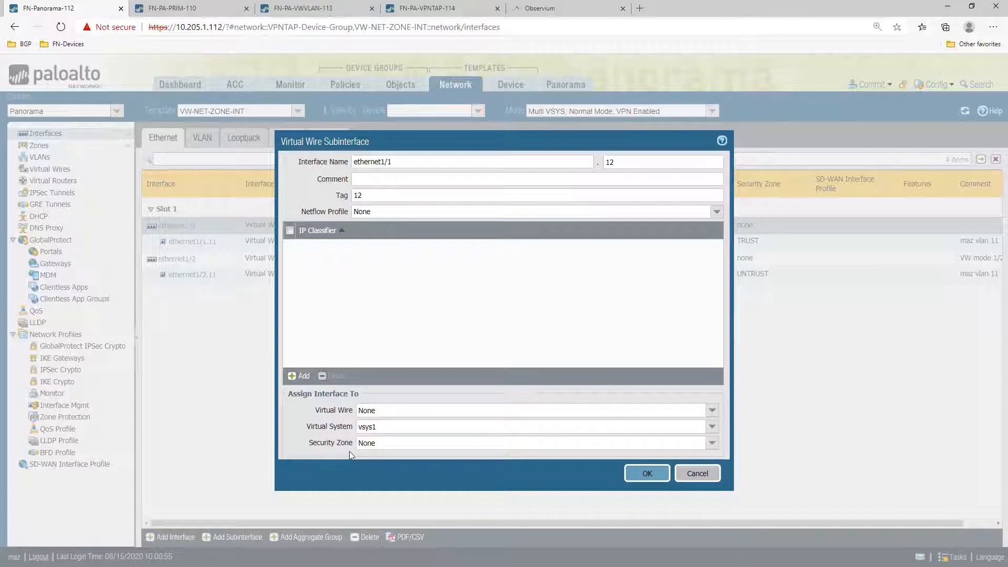
pyautogui.click(701, 442)
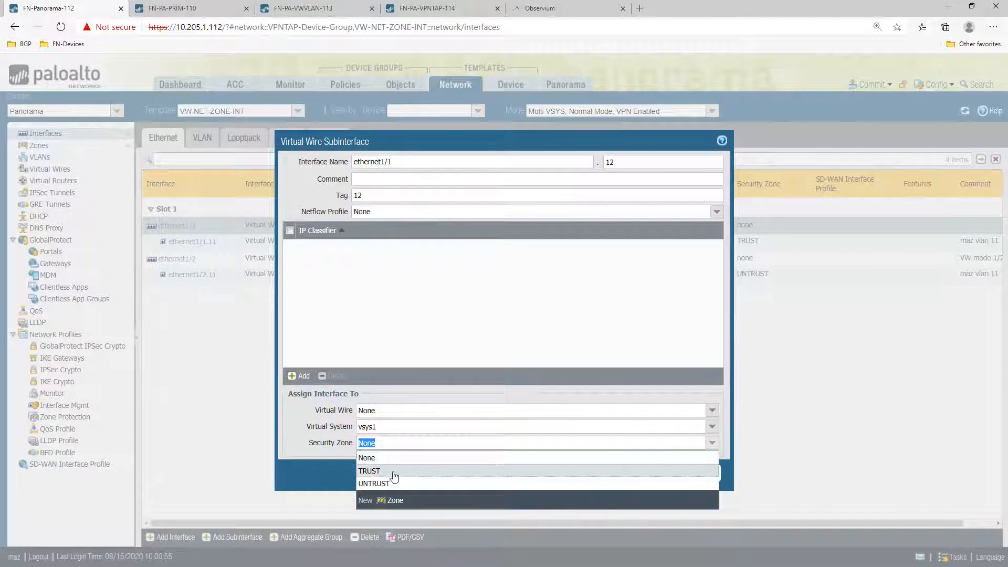
pyautogui.click(388, 470)
pyautogui.click(647, 473)
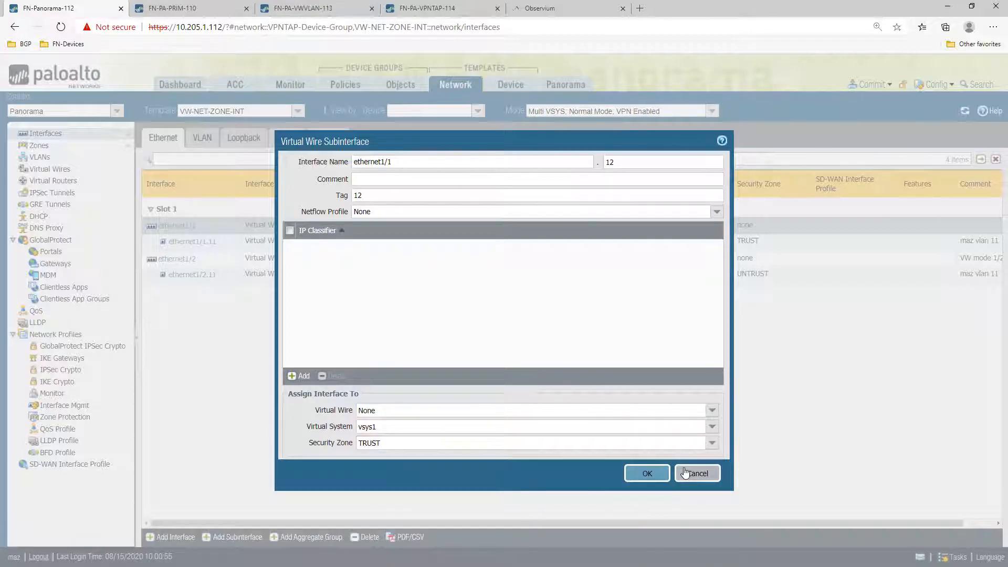
# - Check the zone list, open the virtual wires list, and look up the first virtual wire's name and interfaces in the Excel plan
pyautogui.click(63, 149)
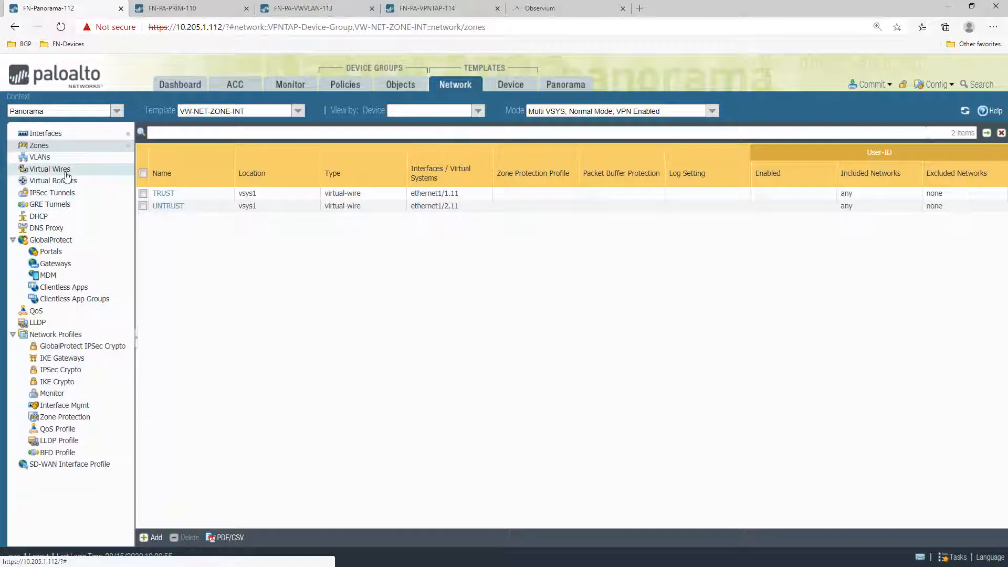
pyautogui.click(55, 168)
pyautogui.hotkey('alt', 'Tab')
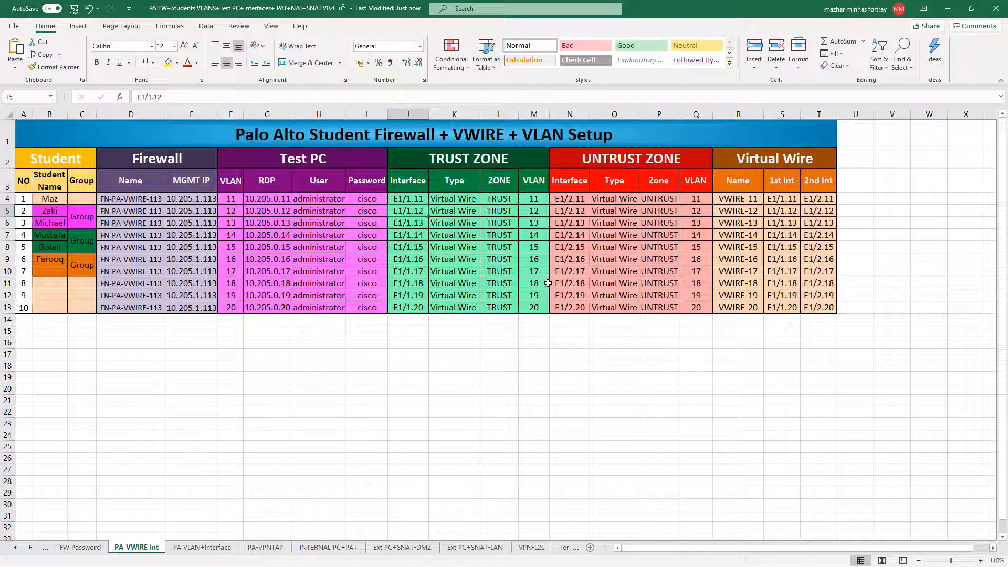
pyautogui.click(632, 196)
pyautogui.click(677, 201)
pyautogui.press('Right')
pyautogui.press('Right')
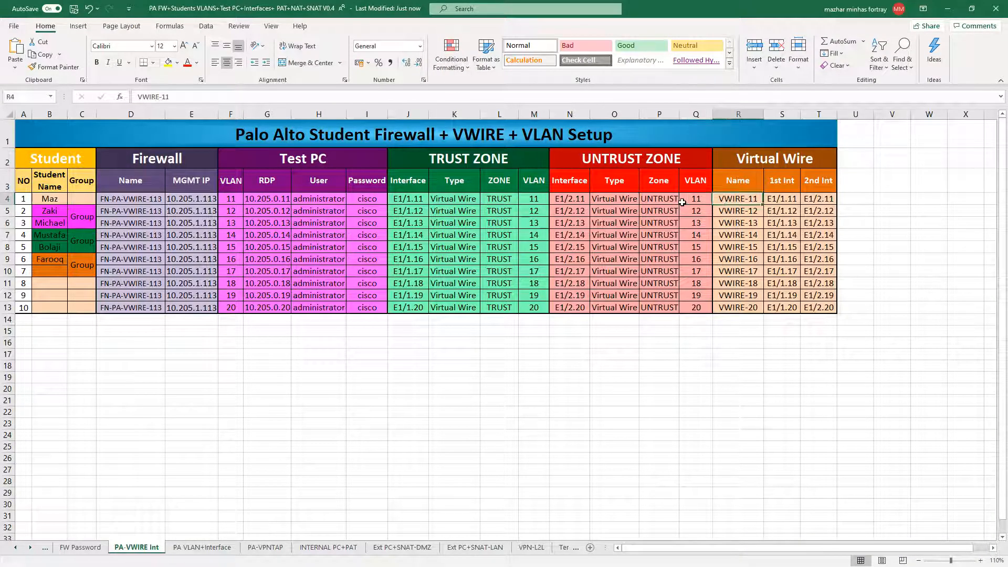
pyautogui.hotkey('alt', 'Tab')
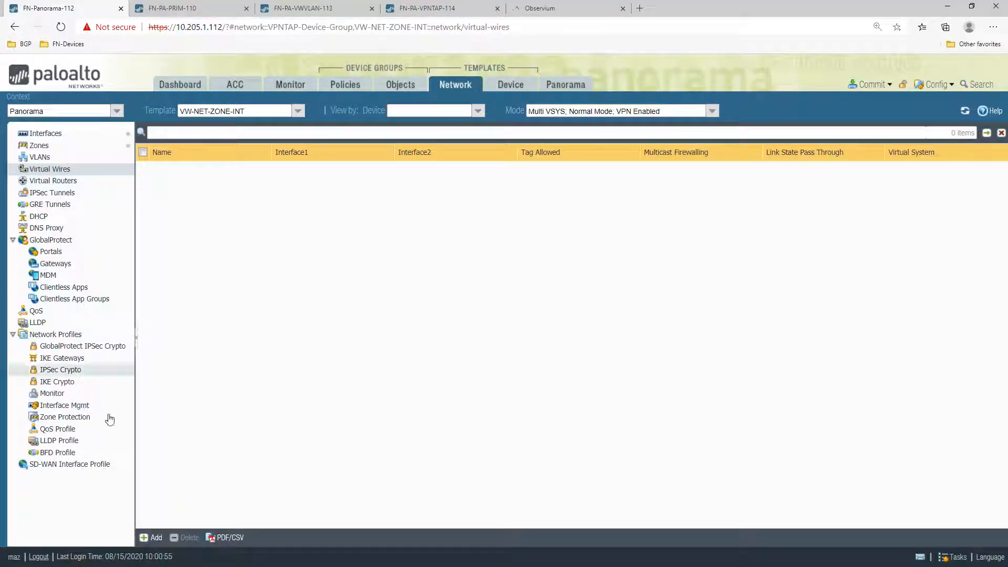
# - Create a virtual wire named VWIRE-11 with ethernet1/1.11 as Interface1 and ethernet1/2.11 as Interface2
pyautogui.click(152, 538)
pyautogui.write('VWIRE-11')
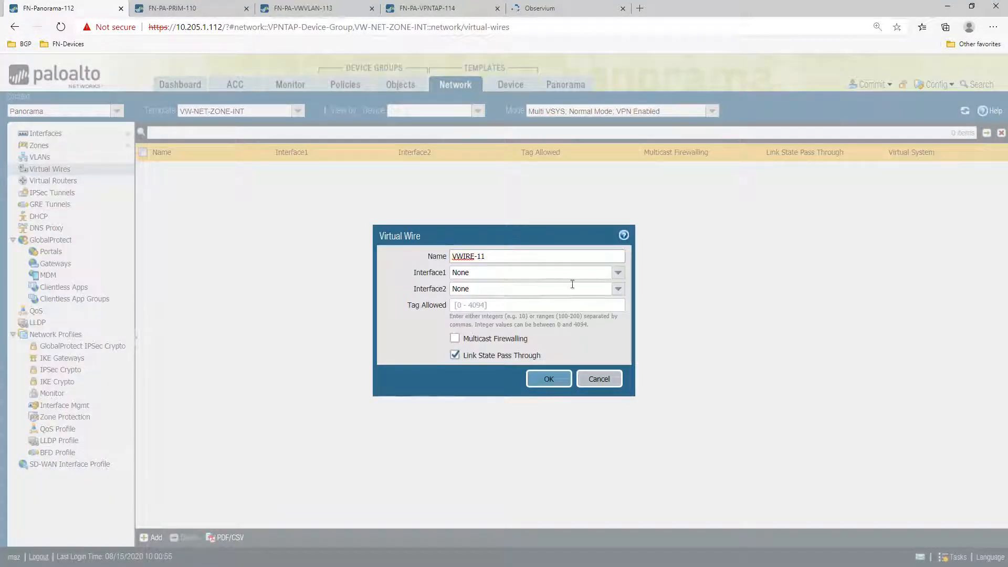
pyautogui.click(618, 272)
pyautogui.click(489, 313)
pyautogui.click(617, 289)
pyautogui.click(490, 355)
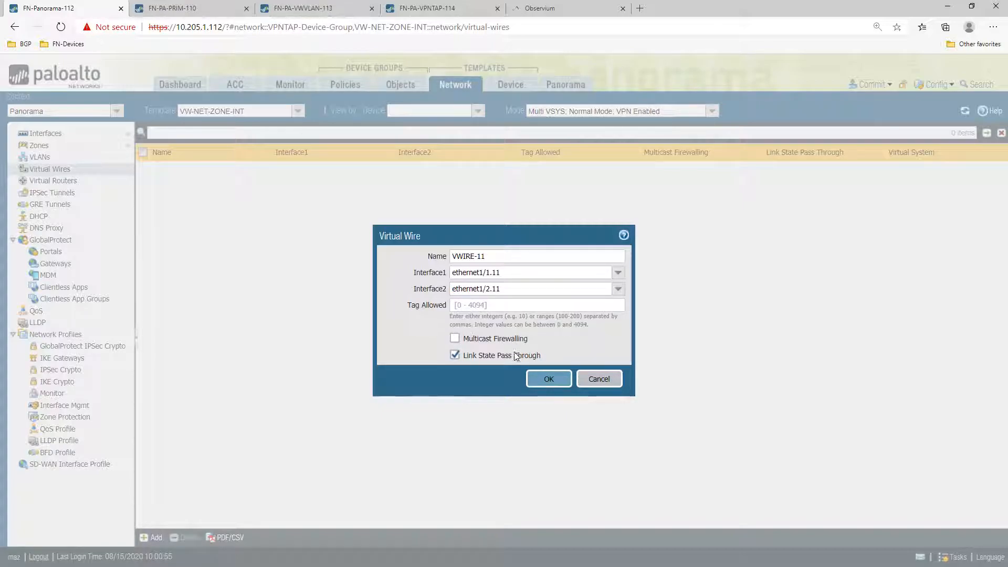
pyautogui.click(549, 380)
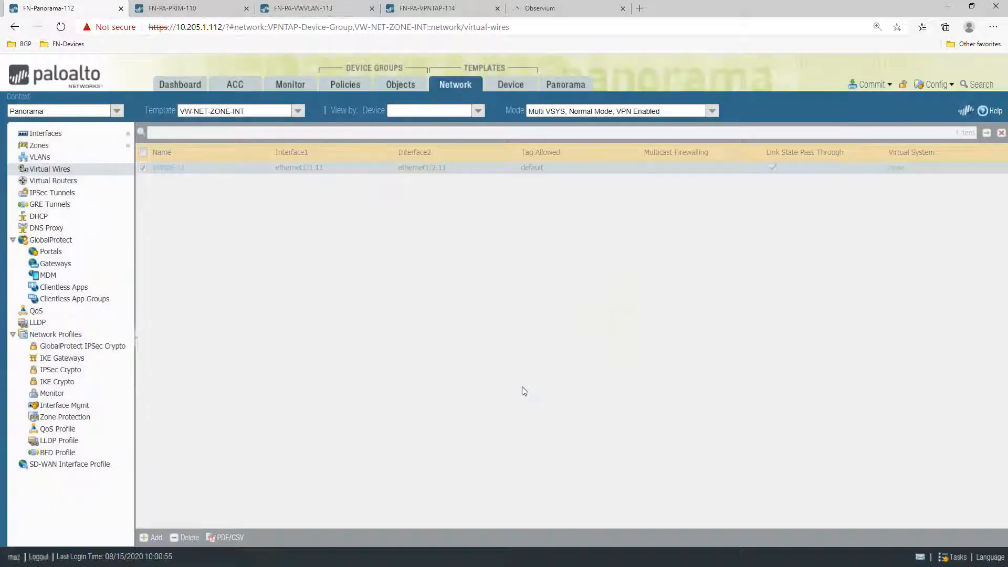
# - Examine the VWIRE-12 row's name and interfaces in the Excel plan, plus the VLAN below it, and return to Panorama
pyautogui.hotkey('alt', 'Tab')
pyautogui.press('Escape')
pyautogui.press('Down')
pyautogui.press('Down')
pyautogui.click(781, 213)
pyautogui.click(829, 214)
pyautogui.click(757, 210)
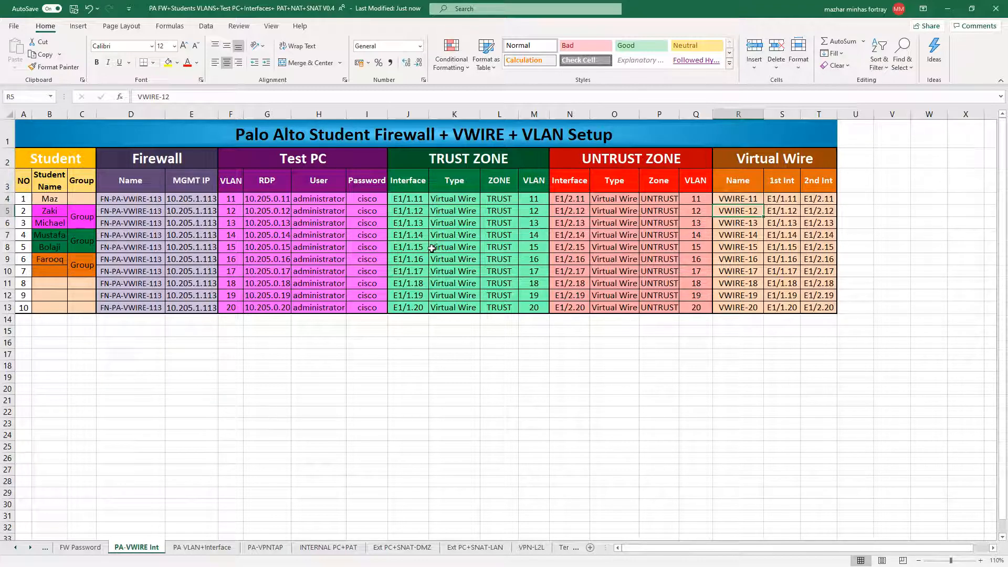
pyautogui.click(535, 221)
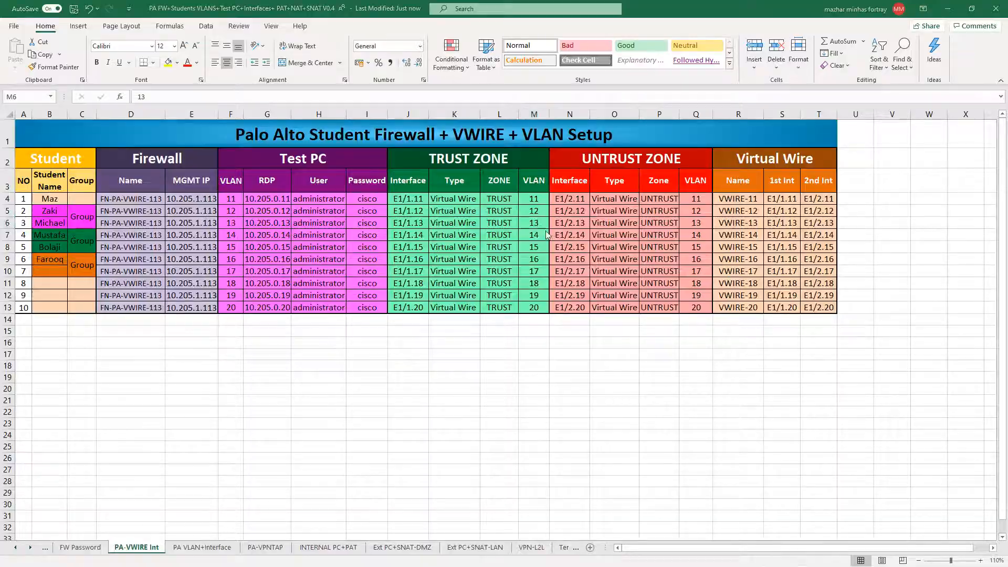
pyautogui.hotkey('alt', 'Tab')
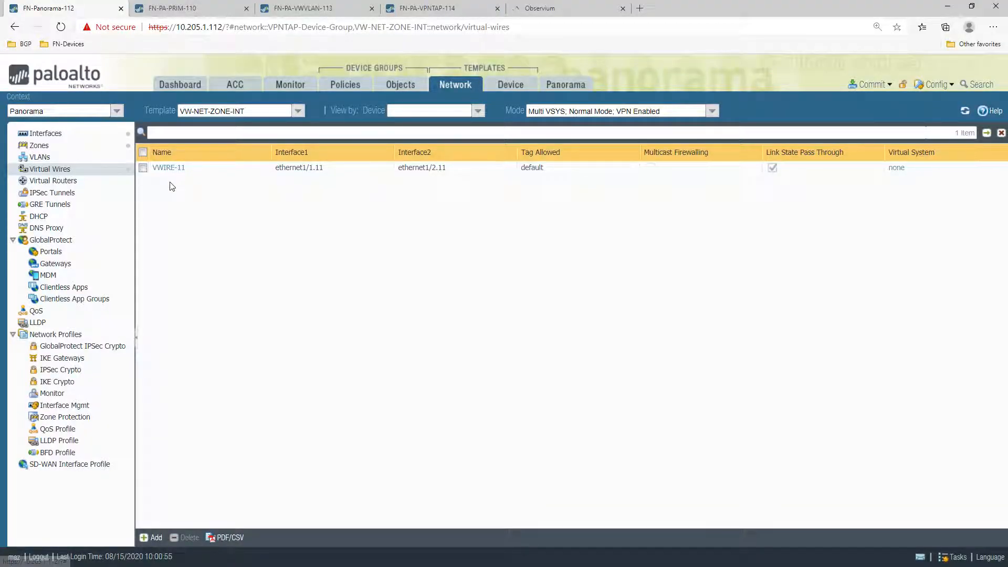
# - Review the template's zones and the Ethernet interfaces' tag, virtual wire and security zone assignments, and return to the virtual wires list
pyautogui.click(55, 134)
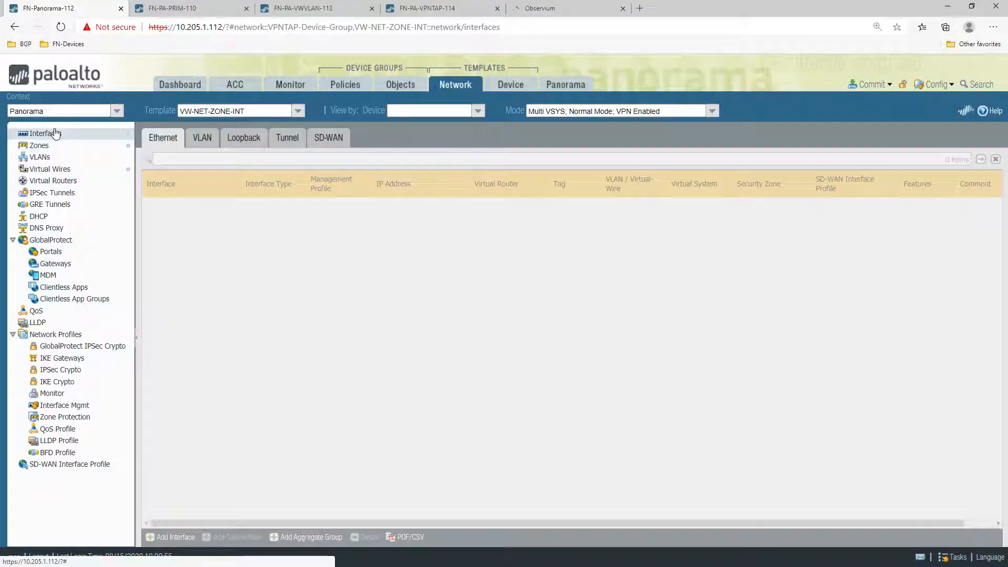
pyautogui.click(50, 171)
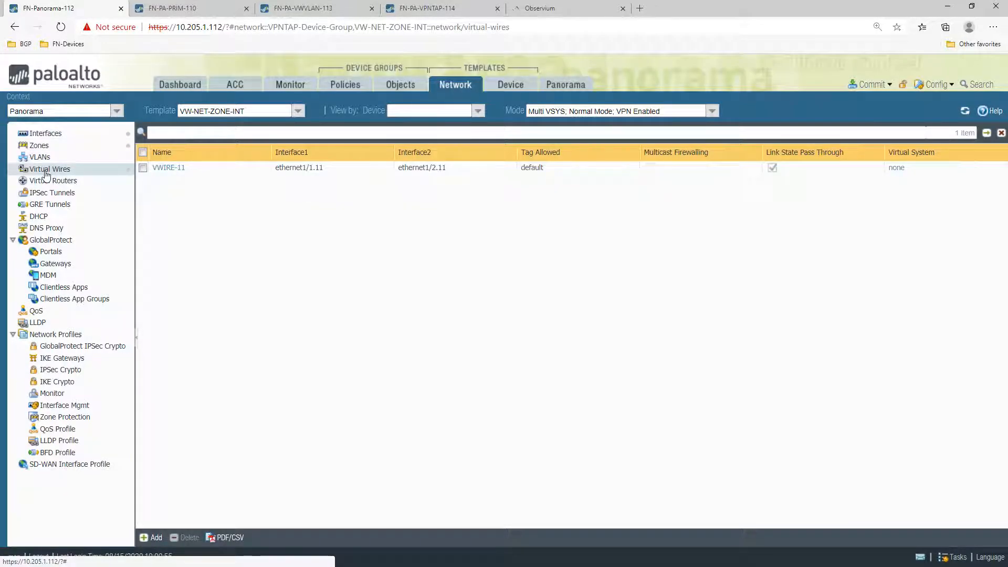
pyautogui.click(46, 145)
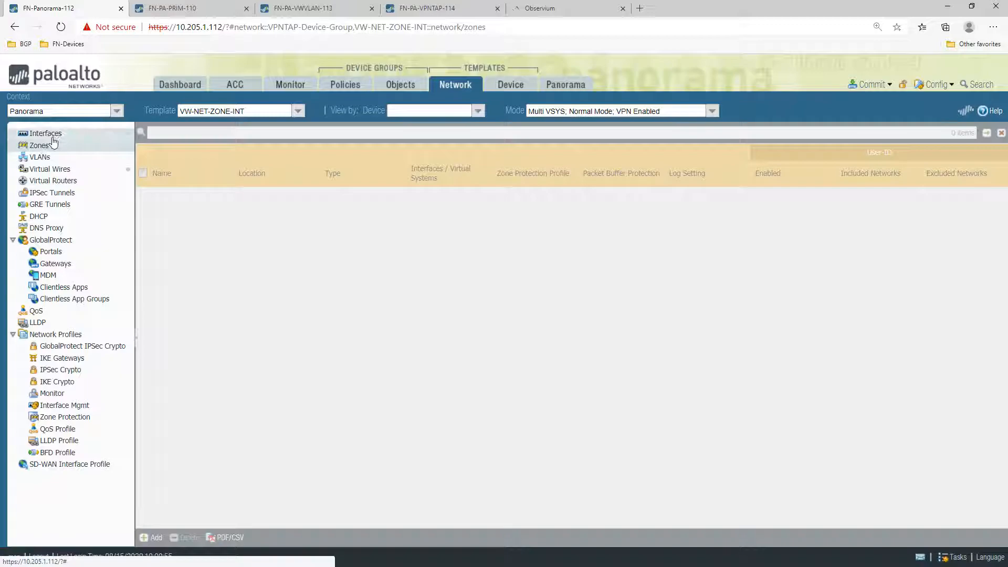
pyautogui.click(55, 134)
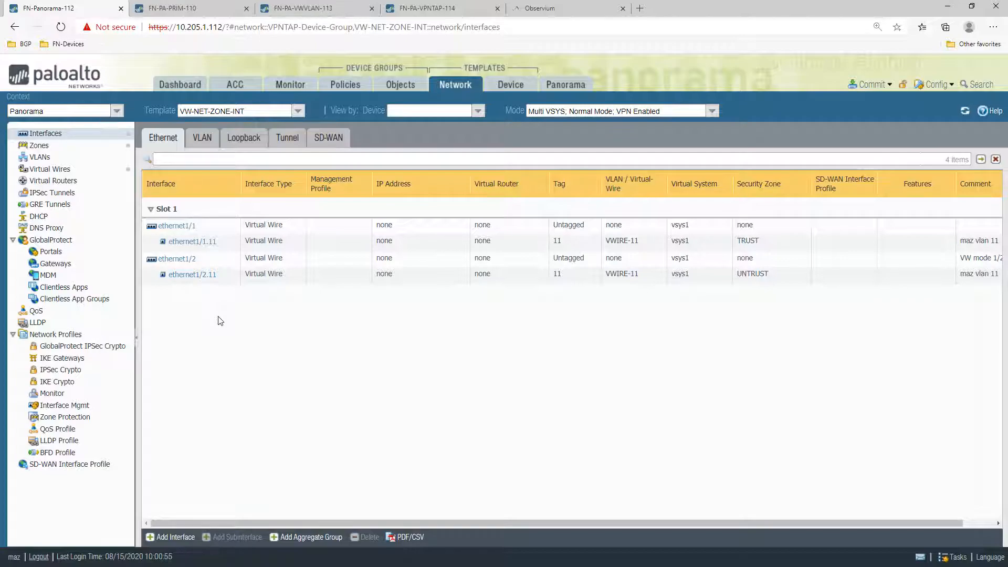
pyautogui.click(49, 169)
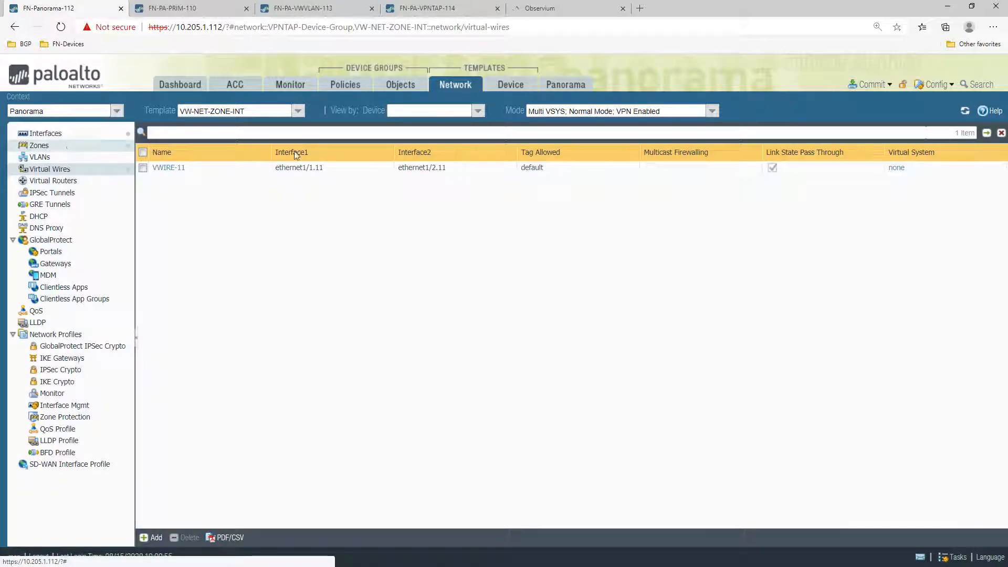
# - Review the student, firewall and test PC columns in the Excel plan, ending at the first student's TRUST interface E1/1.11
pyautogui.hotkey('alt', 'Tab')
pyautogui.press('Up')
pyautogui.press('Up')
pyautogui.press('Left')
pyautogui.press('Left')
pyautogui.press('Up')
pyautogui.press('Left')
pyautogui.press('Left')
pyautogui.press('Up')
pyautogui.press('Left')
pyautogui.press('Left')
pyautogui.press('Left')
pyautogui.press('Left')
pyautogui.press('Left')
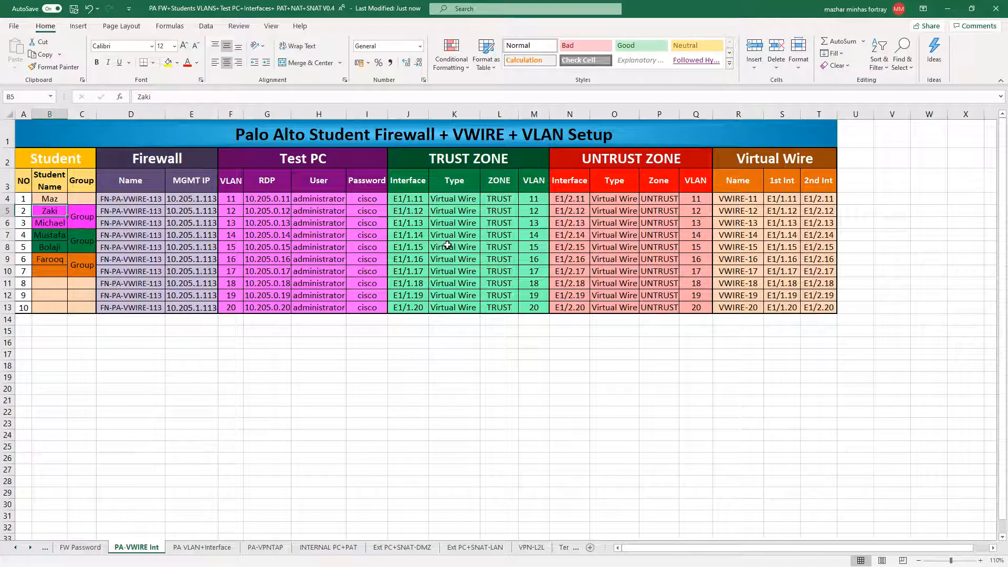
pyautogui.press('Up')
pyautogui.press('Left')
pyautogui.press('Down')
pyautogui.press('Right')
pyautogui.press('Right')
pyautogui.press('Right')
pyautogui.press('Right')
pyautogui.press('Right')
pyautogui.press('Right')
pyautogui.press('Right')
pyautogui.press('Right')
pyautogui.press('Right')
pyautogui.press('Right')
pyautogui.press('Left')
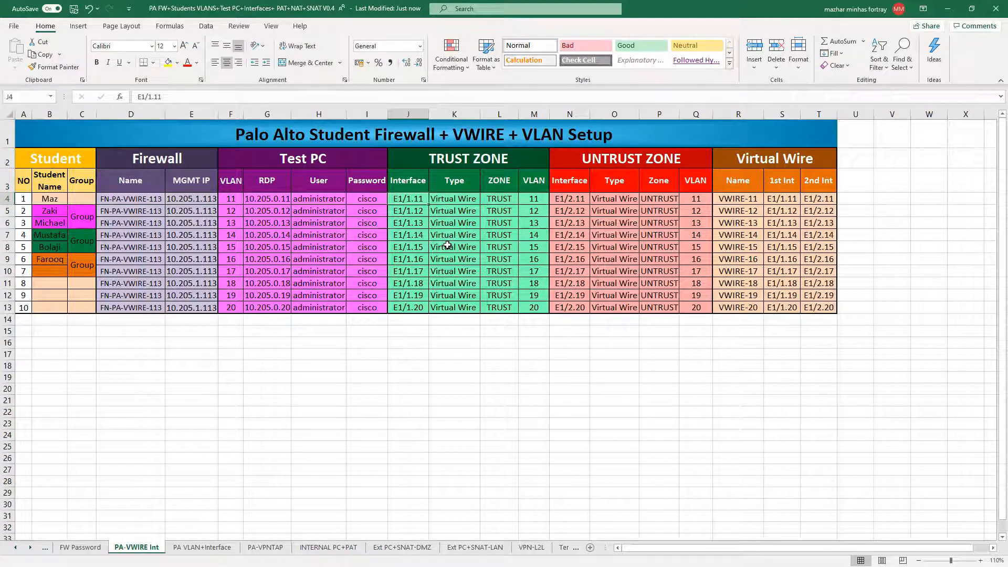
# - Trace the first student's row in the plan from the TRUST interface through the UNTRUST zone to the virtual wire's first interface
pyautogui.click(402, 215)
pyautogui.press('Up')
pyautogui.press('Right')
pyautogui.press('Right')
pyautogui.press('Right')
pyautogui.press('Right')
pyautogui.press('Right')
pyautogui.press('Right')
pyautogui.press('Right')
pyautogui.press('Right')
pyautogui.press('Right')
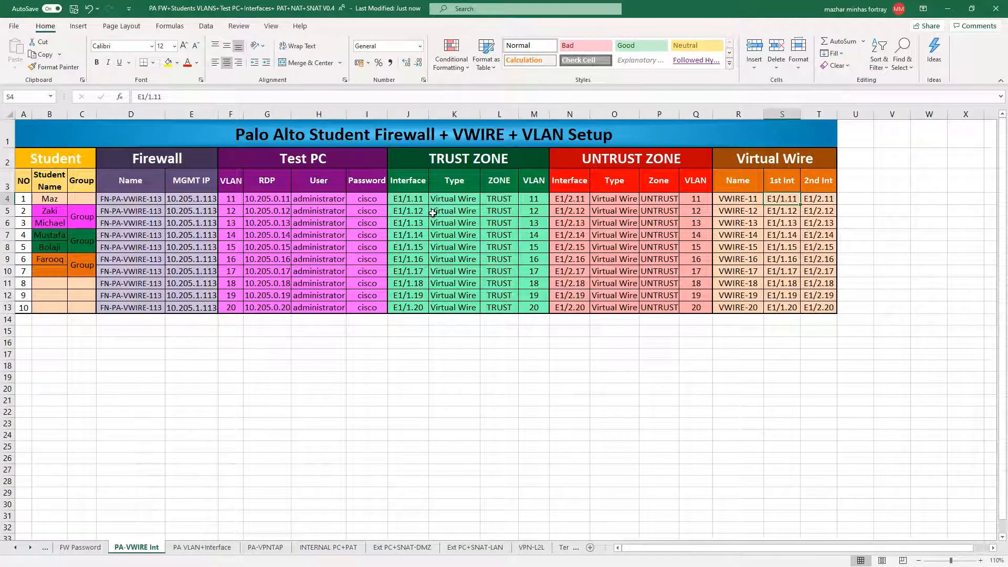
# - Re-examine the first student's row from the test PC login columns through both zones to the VWIRE-11 name and interfaces
pyautogui.click(409, 202)
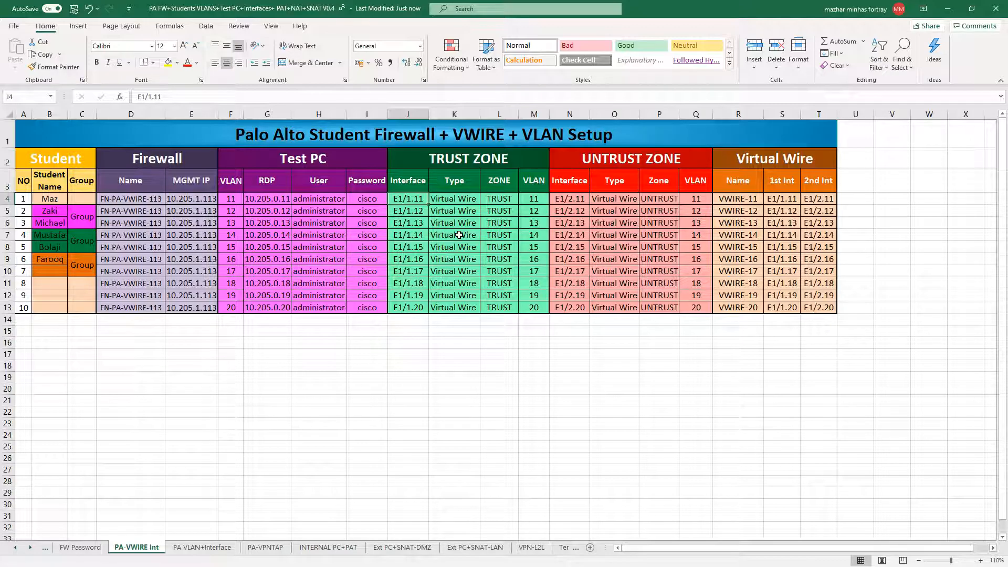
pyautogui.click(444, 201)
pyautogui.click(417, 197)
pyautogui.press('Left')
pyautogui.press('Left')
pyautogui.press('Left')
pyautogui.press('Left')
pyautogui.press('Left')
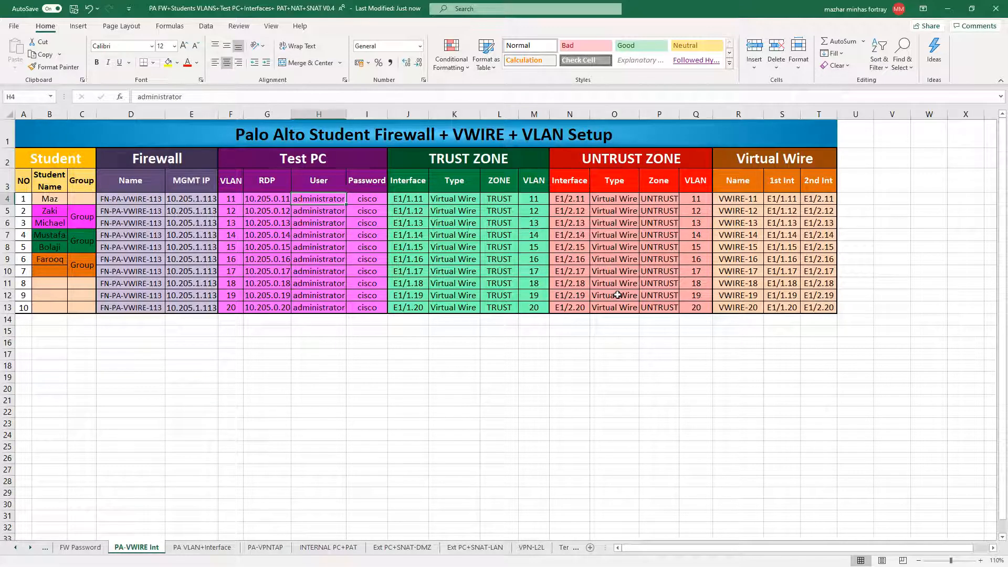
pyautogui.press('Right')
pyautogui.press('Right')
pyautogui.press('Right')
pyautogui.press('Right')
pyautogui.press('Right')
pyautogui.press('Right')
pyautogui.press('Right')
pyautogui.press('Right')
pyautogui.press('Right')
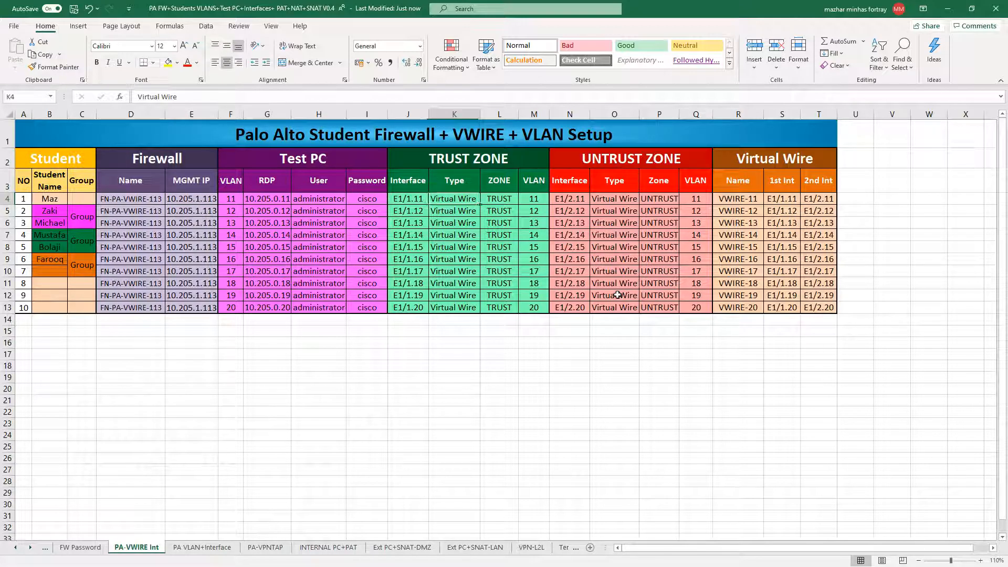
pyautogui.press('Left')
pyautogui.press('Left')
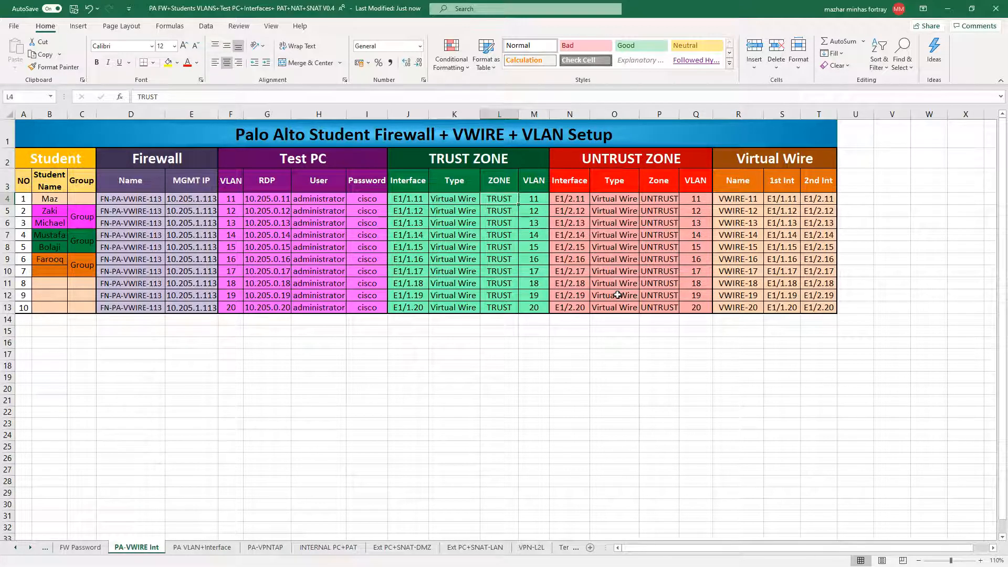
pyautogui.press('Right')
pyautogui.press('Right')
pyautogui.press('Right')
pyautogui.press('Left')
pyautogui.press('Right')
pyautogui.press('Right')
pyautogui.press('Right')
pyautogui.press('Right')
pyautogui.press('Right')
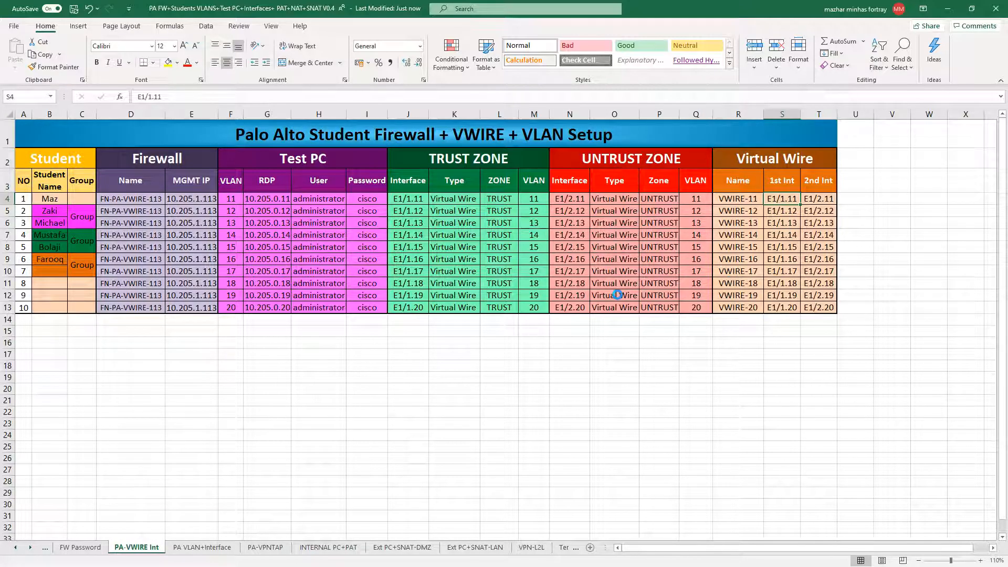
pyautogui.press('Left')
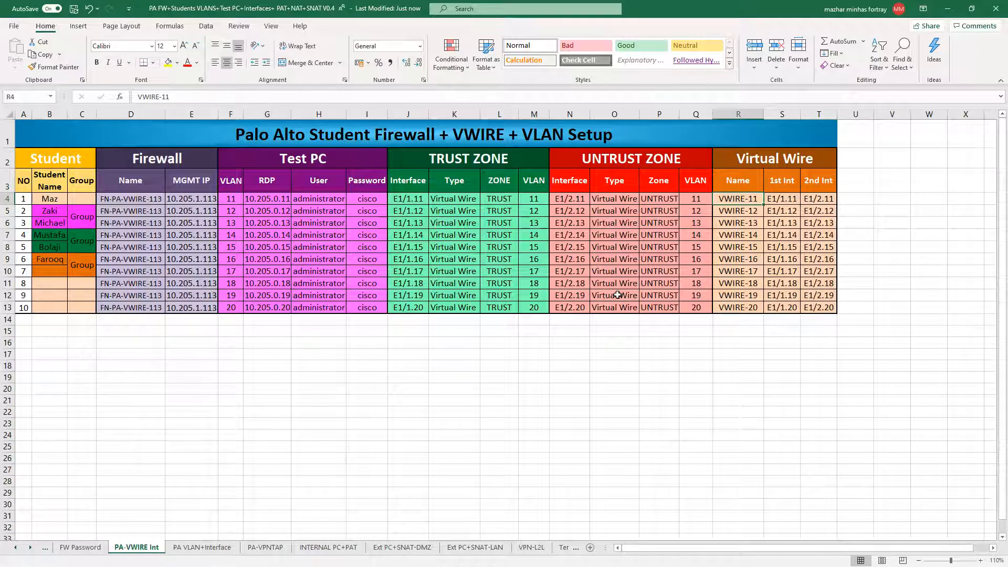
pyautogui.press('Right')
pyautogui.press('Right')
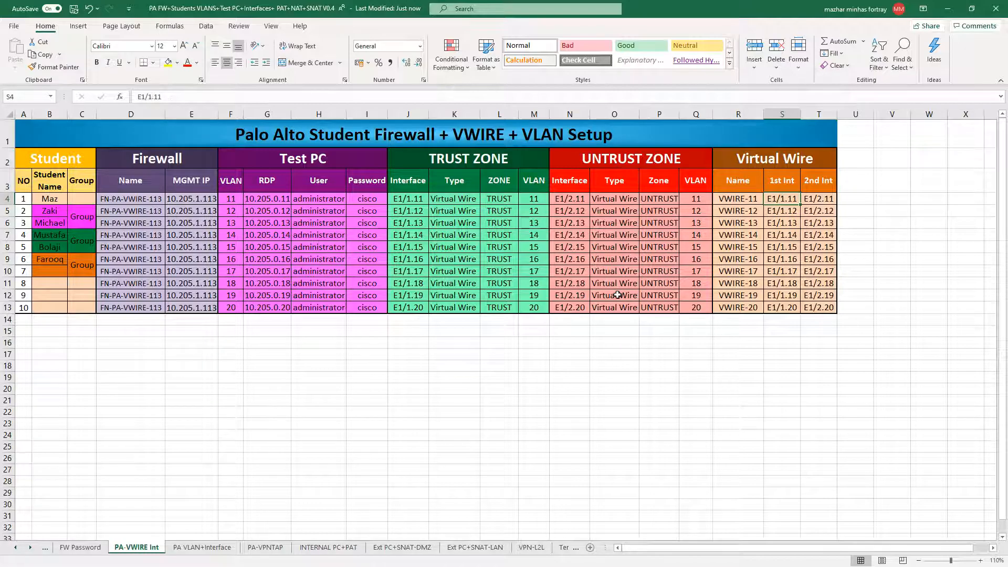
# - Switch back to Panorama, view the security pre-rules for VW-Device-Group, and open the device groups list
pyautogui.hotkey('alt', 'Tab')
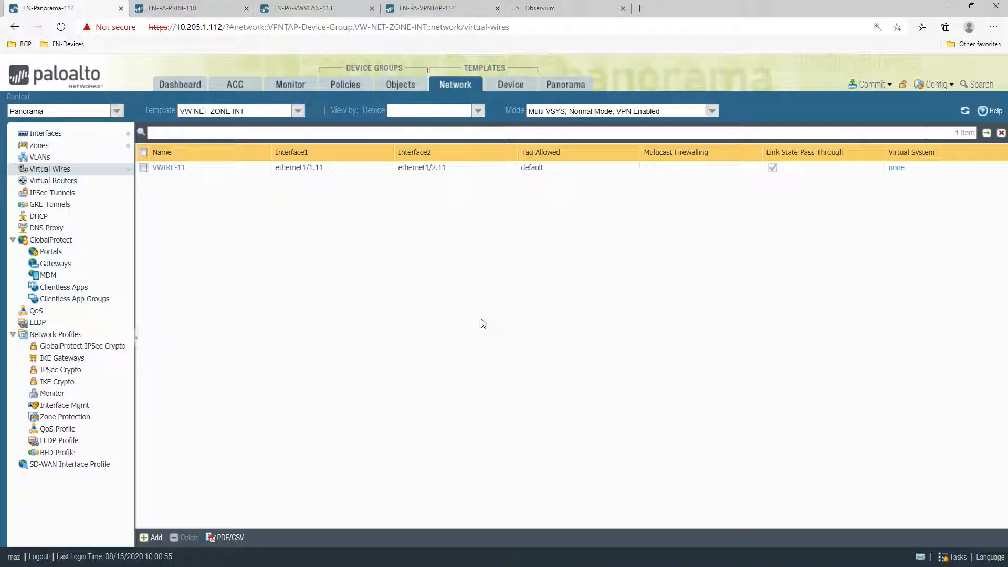
pyautogui.click(369, 88)
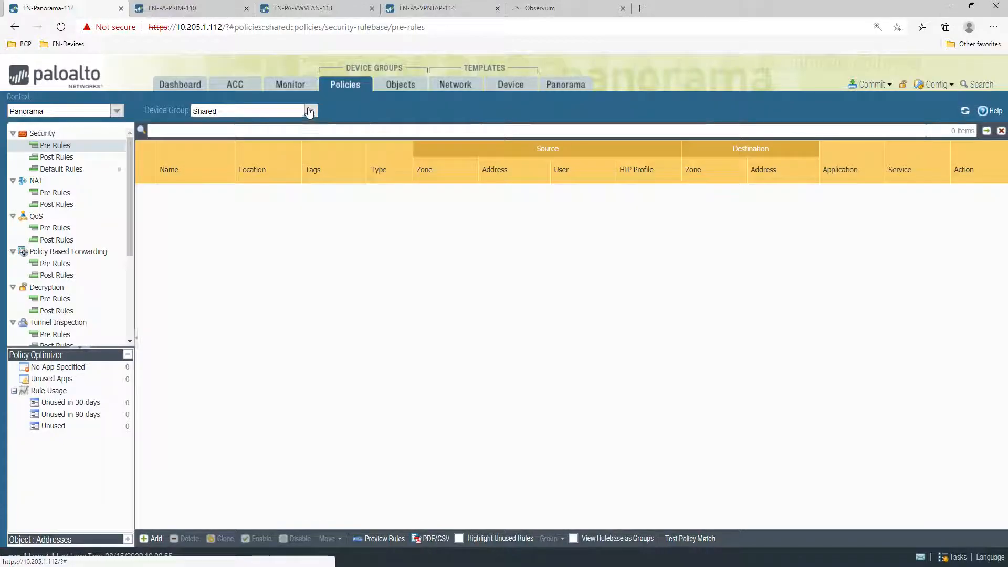
pyautogui.click(311, 112)
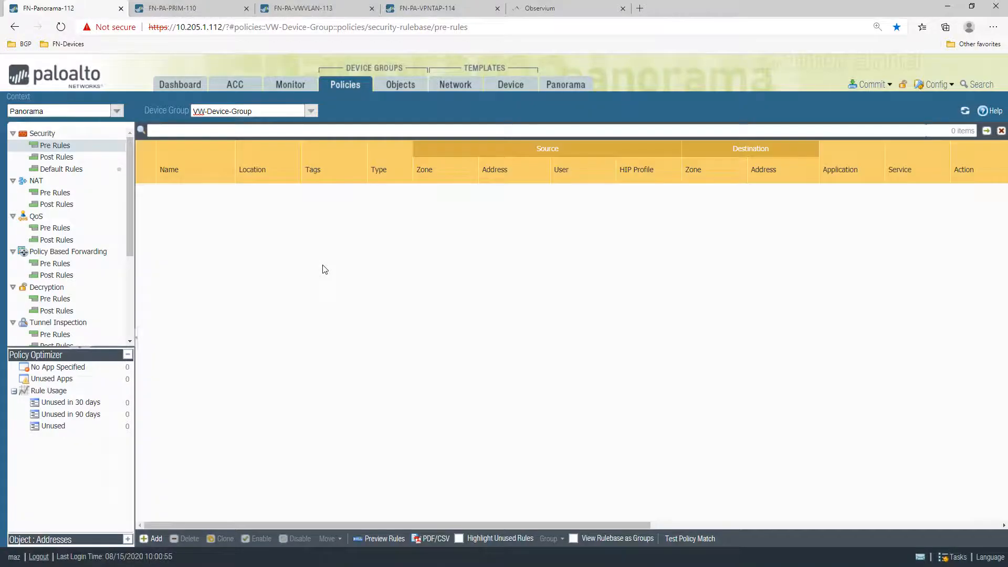
pyautogui.click(556, 86)
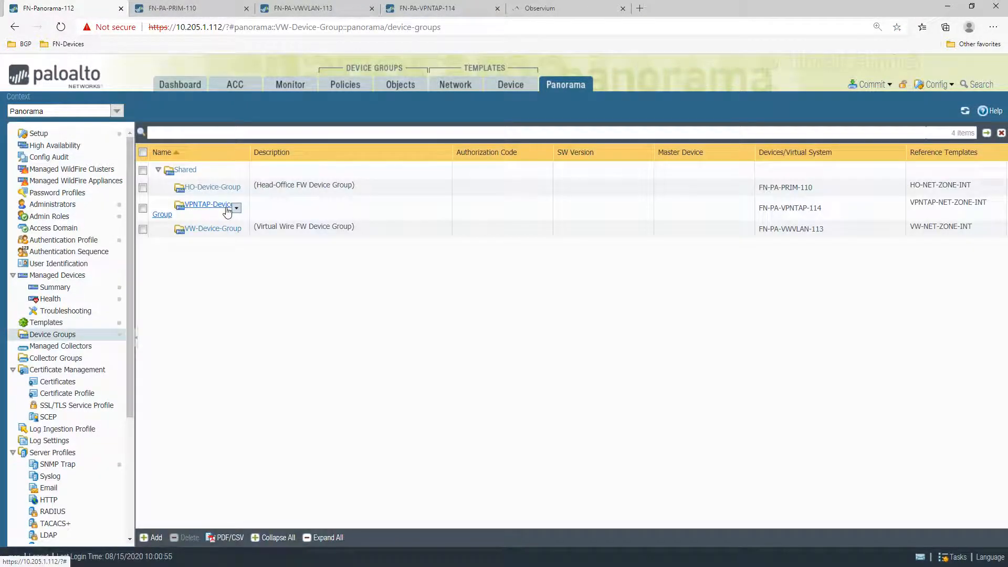
# - Check VW-Device-Group in the device groups list, revisit its security pre-rules, and view the VLAN-11 virtual wire topology diagram
pyautogui.click(274, 206)
pyautogui.click(365, 235)
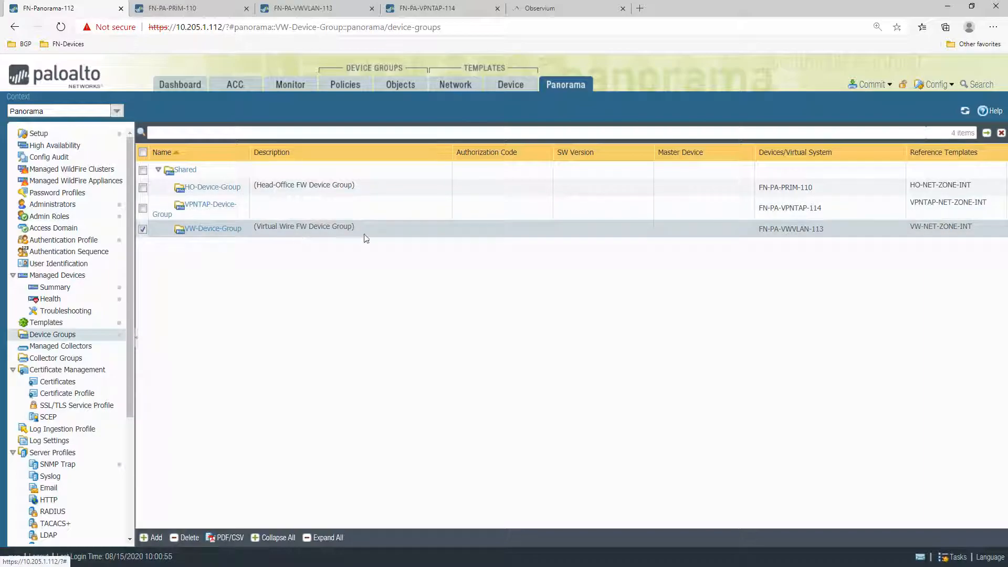
pyautogui.click(332, 84)
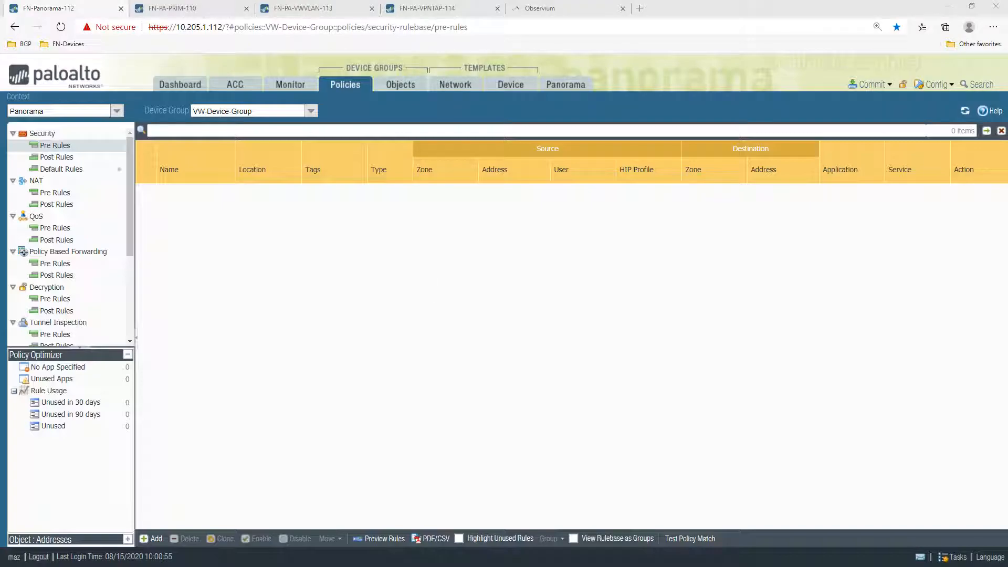
pyautogui.hotkey('alt', 'Tab')
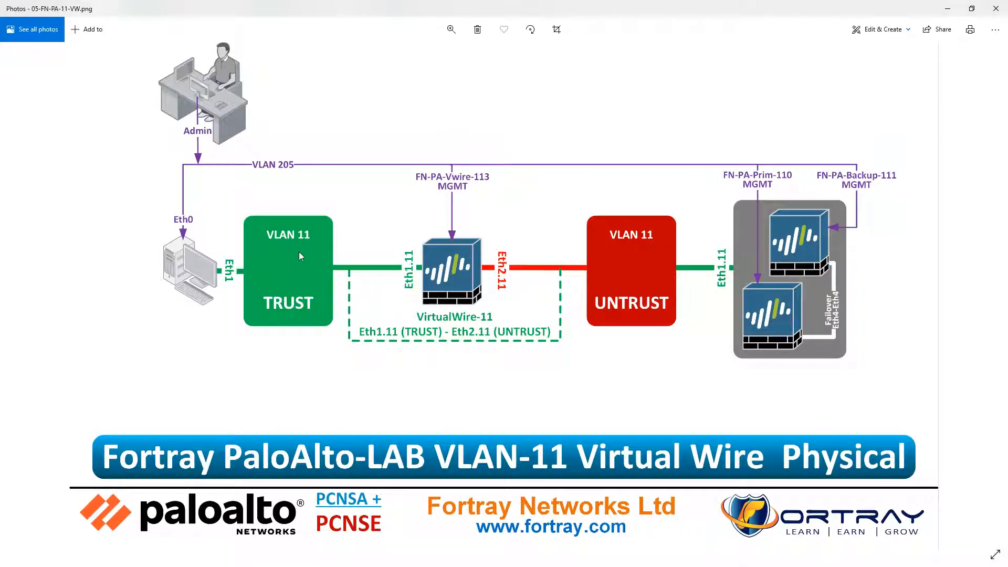
pyautogui.hotkey('alt', 'Tab')
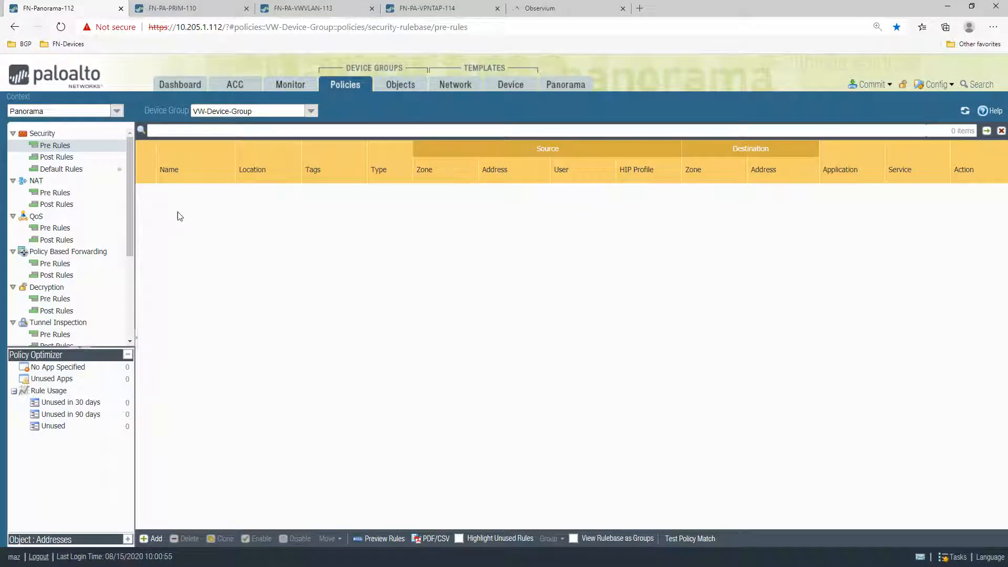
# - Start a new security pre-rule for VW-Device-Group and look over its general and source settings
pyautogui.click(311, 111)
pyautogui.click(223, 165)
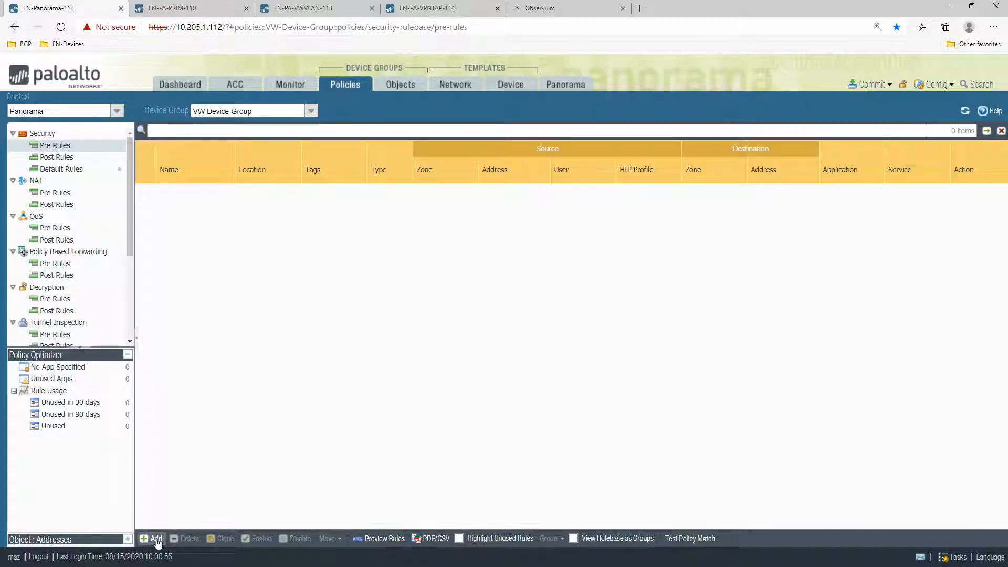
pyautogui.click(157, 540)
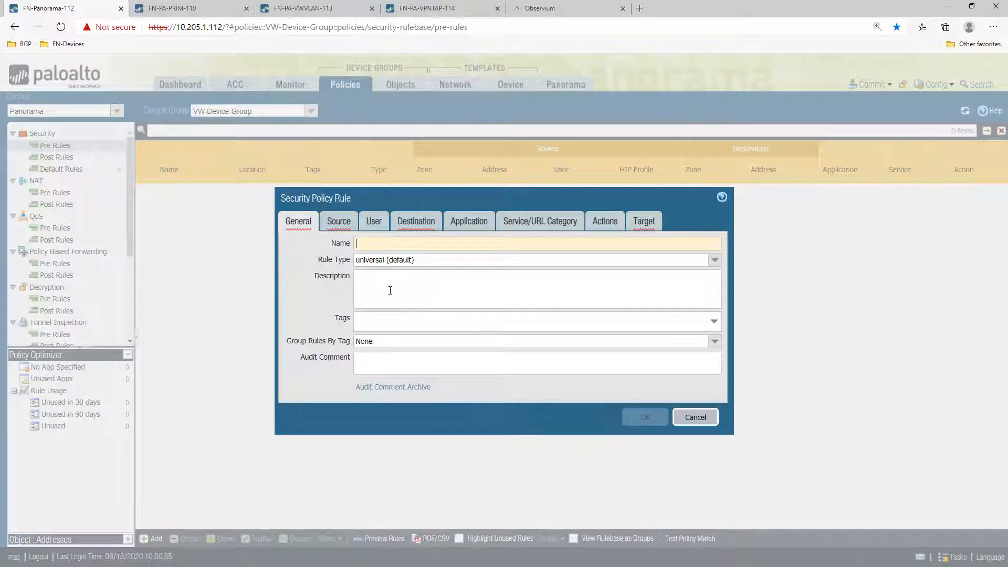
pyautogui.click(342, 223)
pyautogui.click(311, 227)
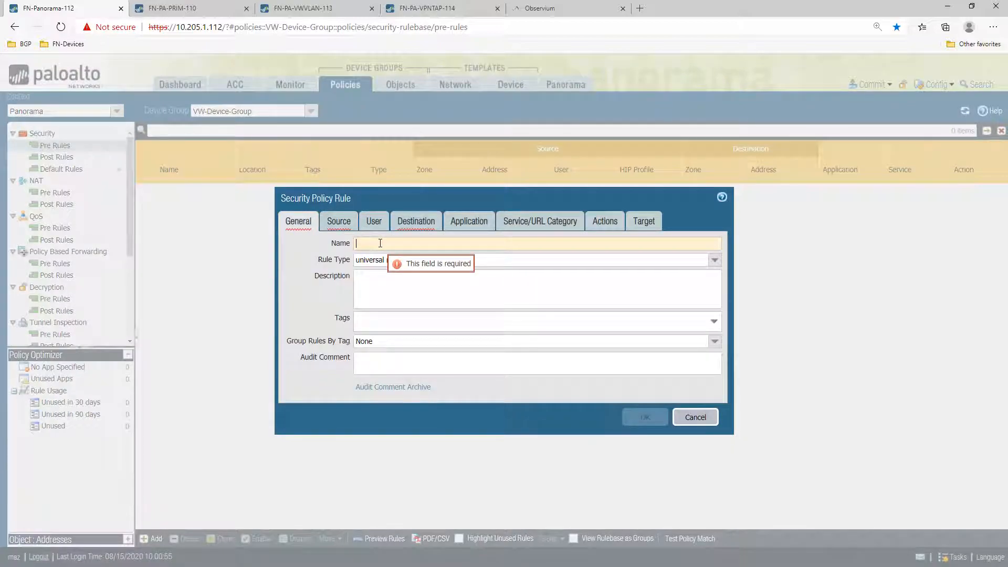
pyautogui.click(340, 225)
pyautogui.click(304, 223)
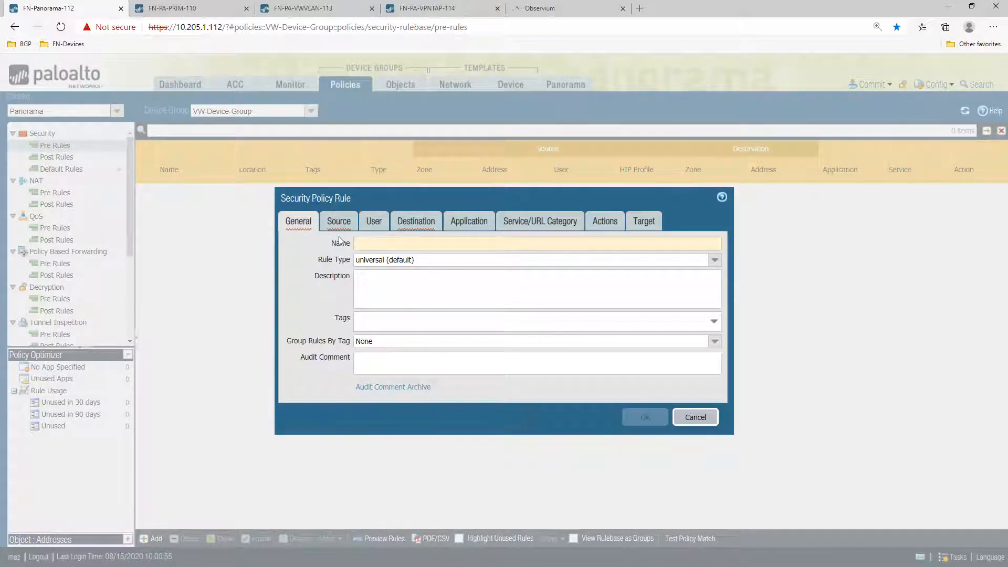
pyautogui.click(340, 225)
pyautogui.click(299, 225)
# - Name the security rule with the student's name followed by -VW-POLICY
pyautogui.click(370, 243)
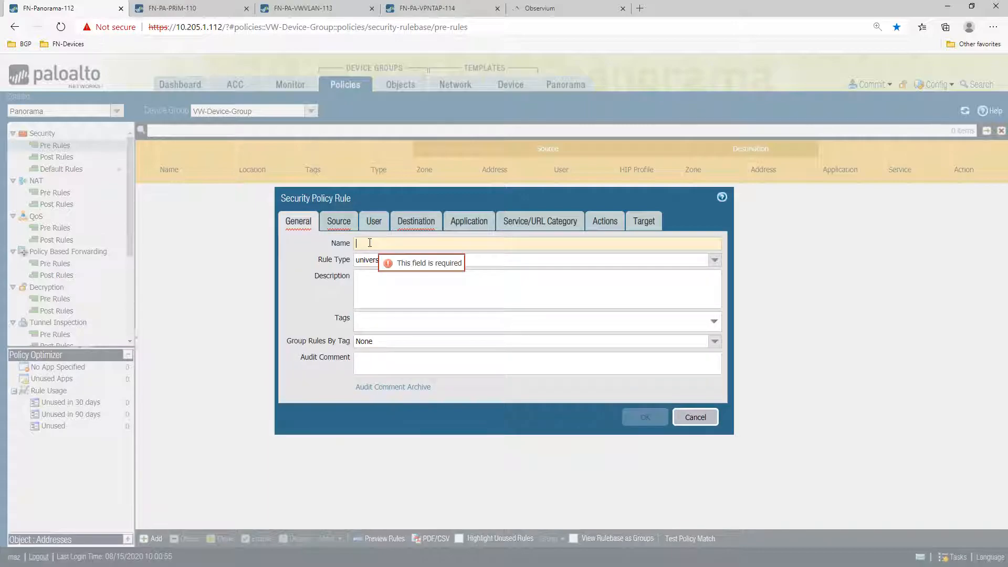
pyautogui.write('MAZ-TRUST')
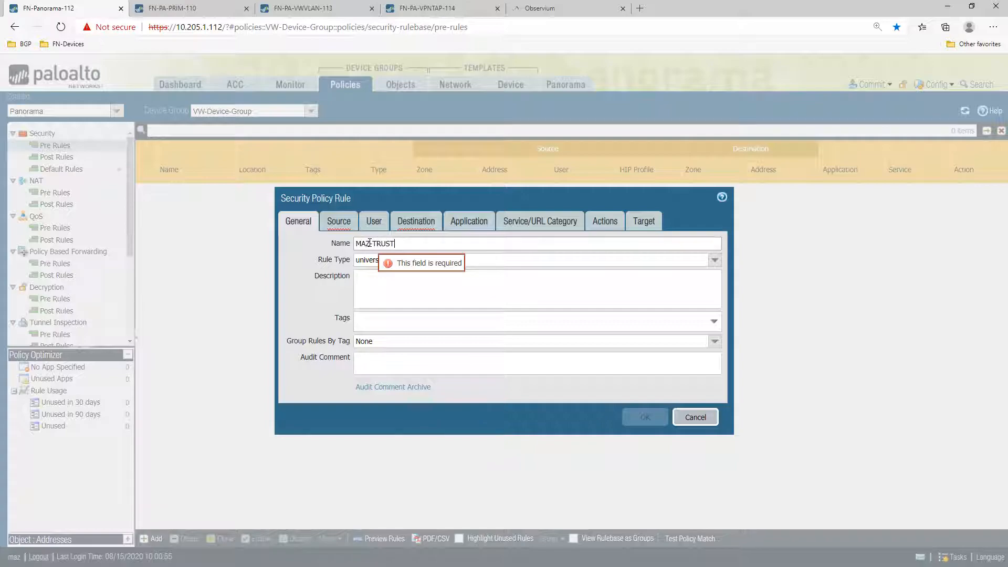
pyautogui.press('BackSpace')
pyautogui.press('BackSpace')
pyautogui.press('BackSpace')
pyautogui.press('BackSpace')
pyautogui.press('BackSpace')
pyautogui.write('VW-POLICY')
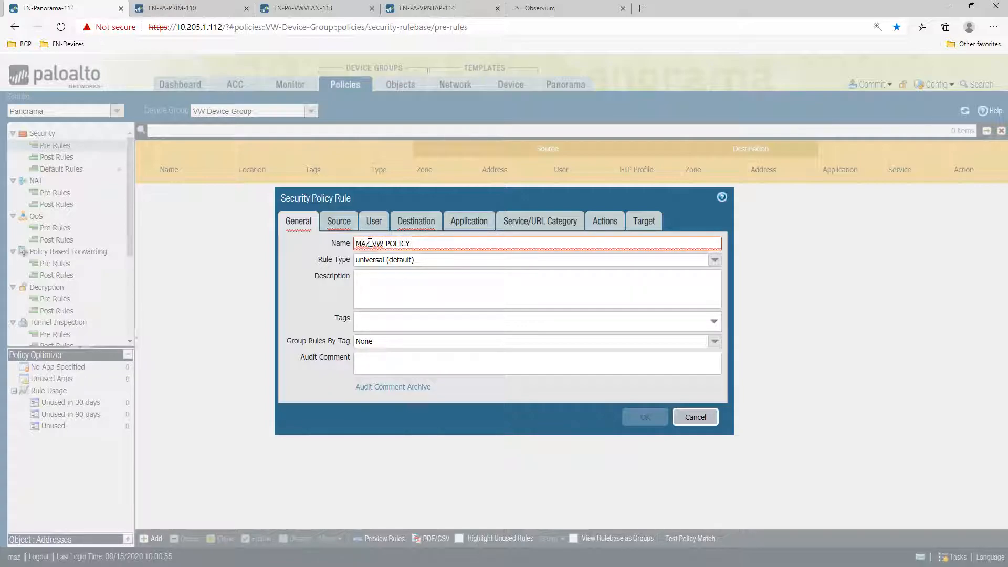
# - Enter a rule description consisting of the student's name followed by "vw POLICY DATED 16TH AUG"
pyautogui.click(382, 279)
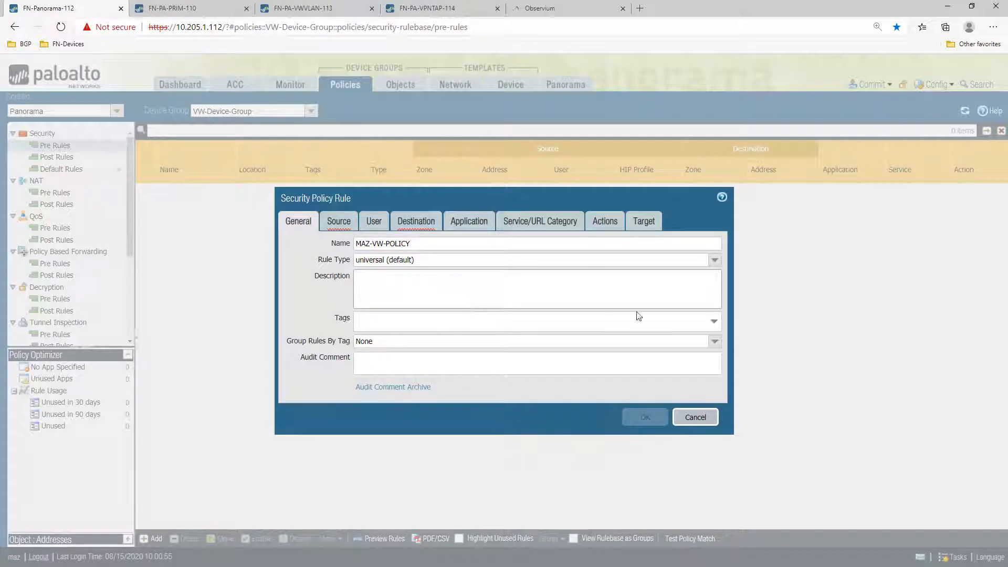
pyautogui.click(716, 321)
pyautogui.click(378, 329)
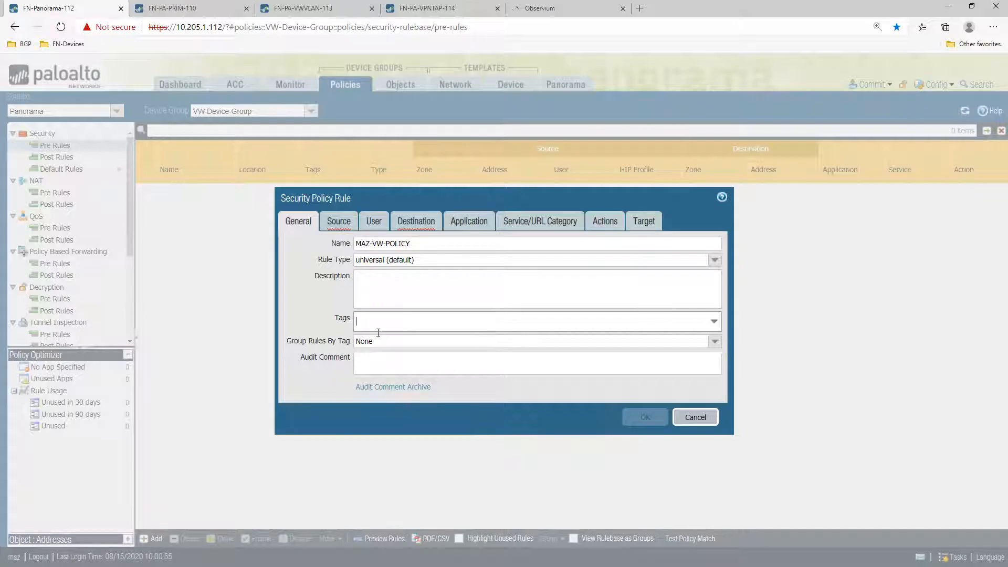
pyautogui.click(373, 362)
pyautogui.click(394, 292)
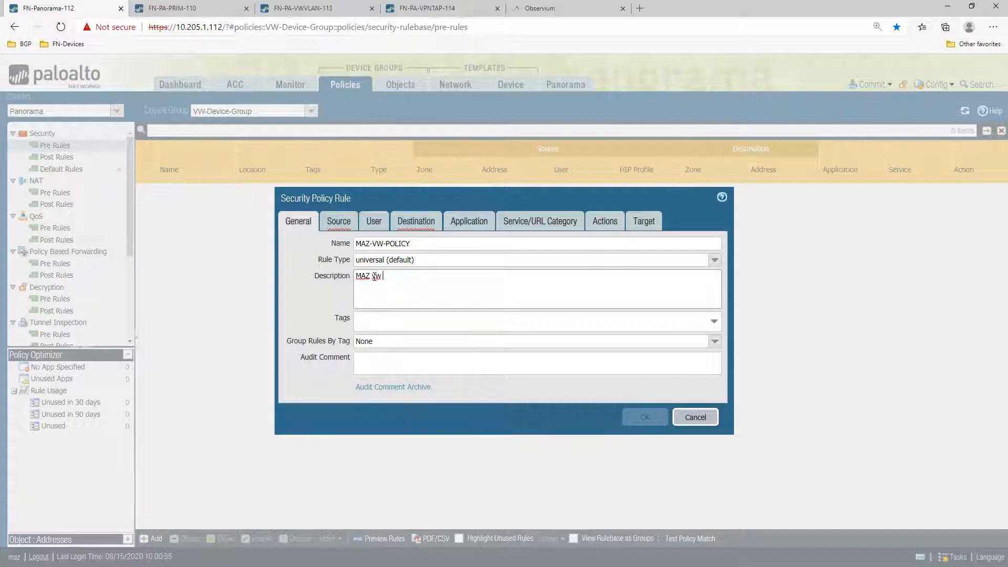
pyautogui.write('OLCY')
# - Enter an audit comment with the student's name followed by "- vw POLICY - CHANGE NO - 3939349"
pyautogui.click(377, 365)
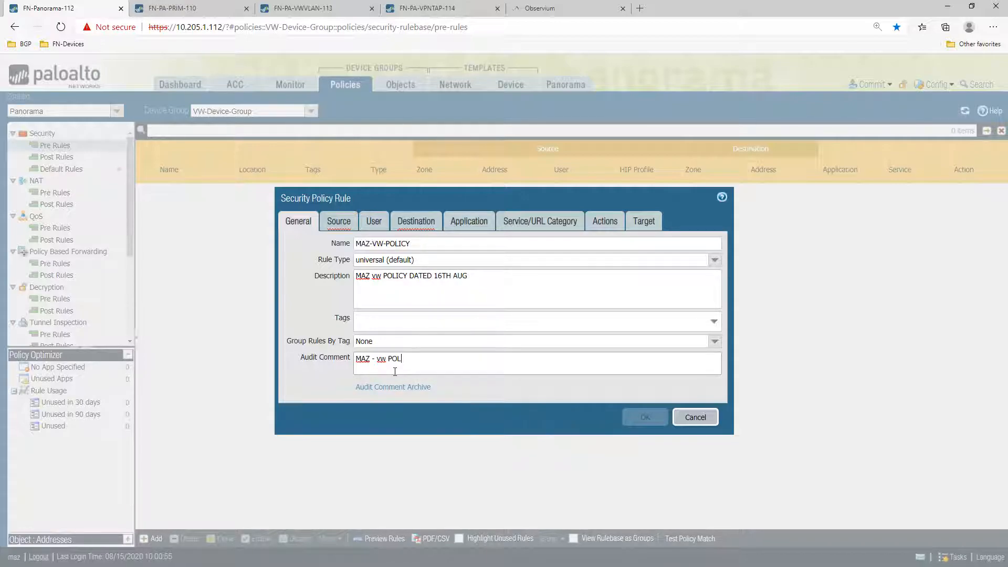
pyautogui.tripleClick(419, 357)
pyautogui.click(475, 282)
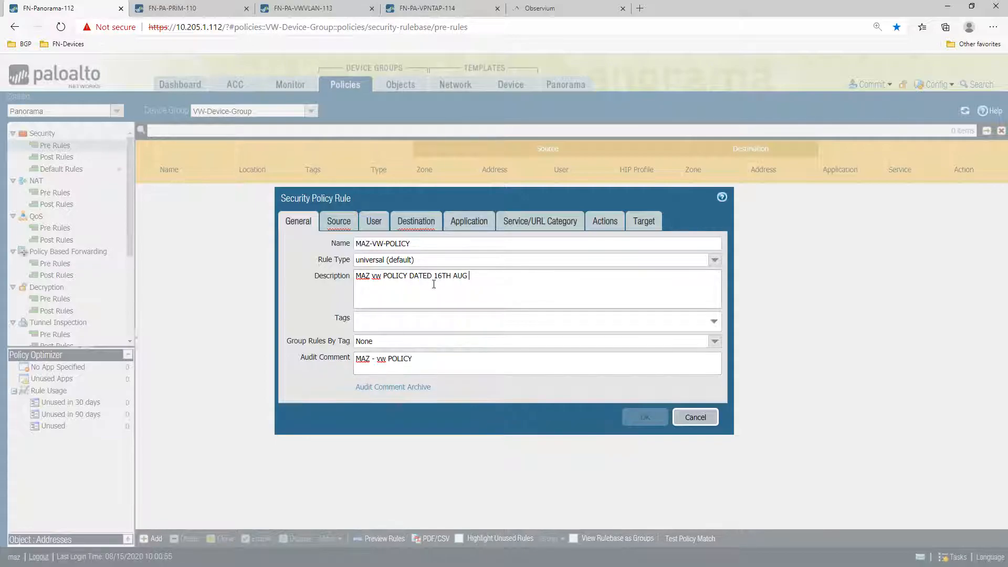
pyautogui.click(415, 357)
pyautogui.write('- cHA')
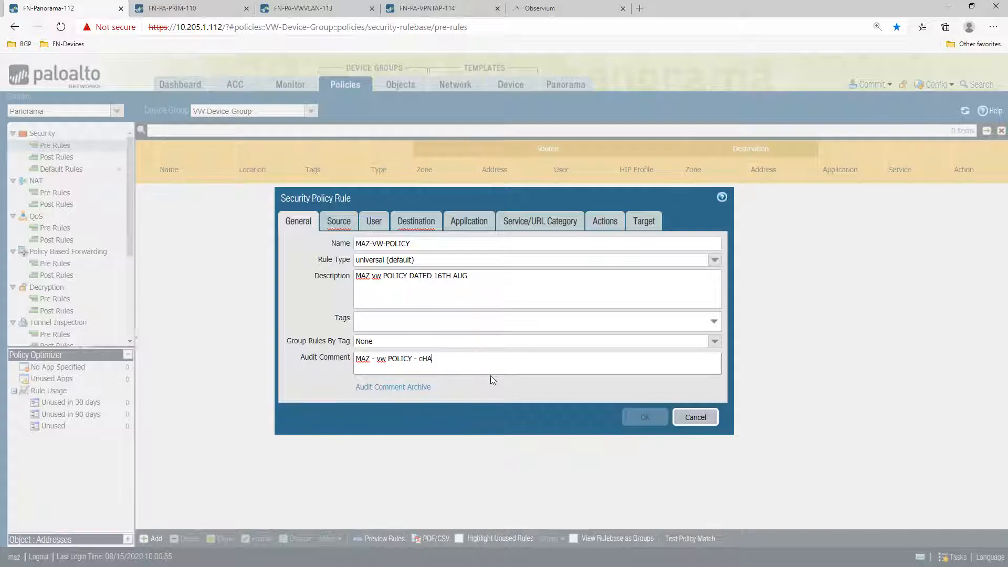
pyautogui.press('BackSpace')
pyautogui.press('BackSpace')
pyautogui.write('CHN-ANGE NO -')
pyautogui.moveTo(492, 359); pyautogui.dragTo(474, 357)
# - Add TRUST and UNTRUST as the rule's source zones
pyautogui.click(340, 227)
pyautogui.click(301, 385)
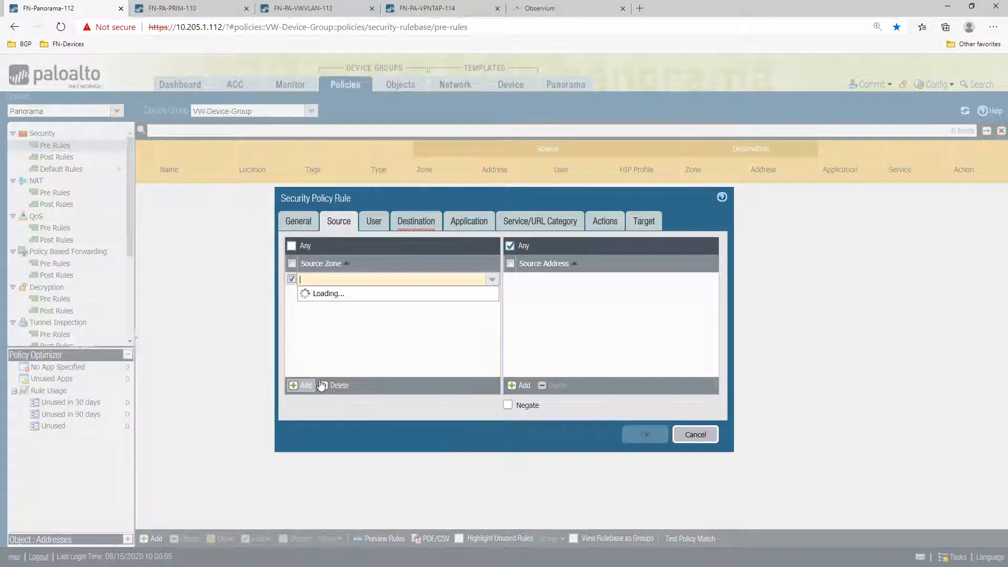
pyautogui.click(320, 291)
pyautogui.click(367, 317)
pyautogui.click(301, 385)
pyautogui.click(326, 321)
pyautogui.click(352, 340)
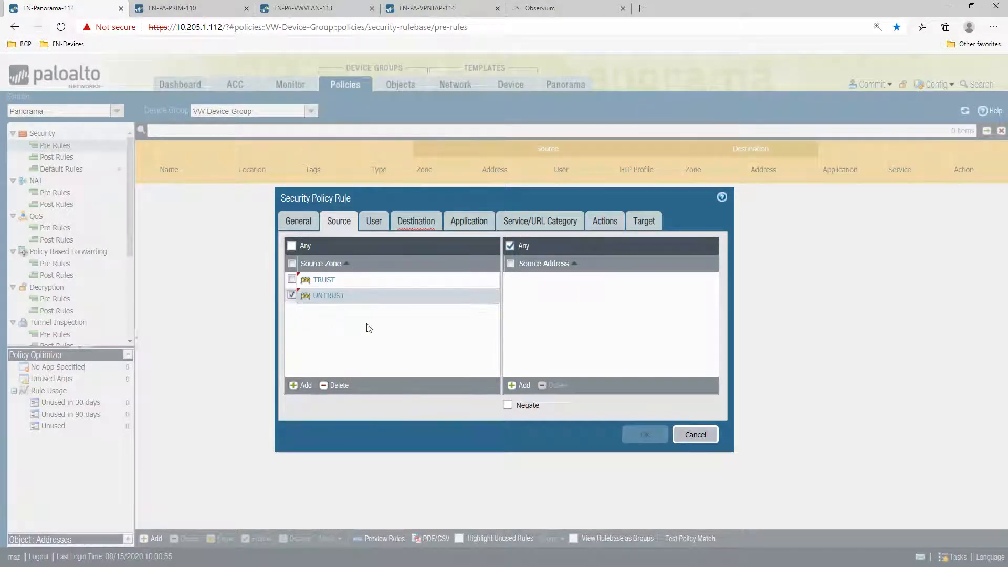
# - Add TRUST and UNTRUST as the rule's destination zones
pyautogui.click(418, 221)
pyautogui.click(302, 386)
pyautogui.click(326, 292)
pyautogui.click(300, 385)
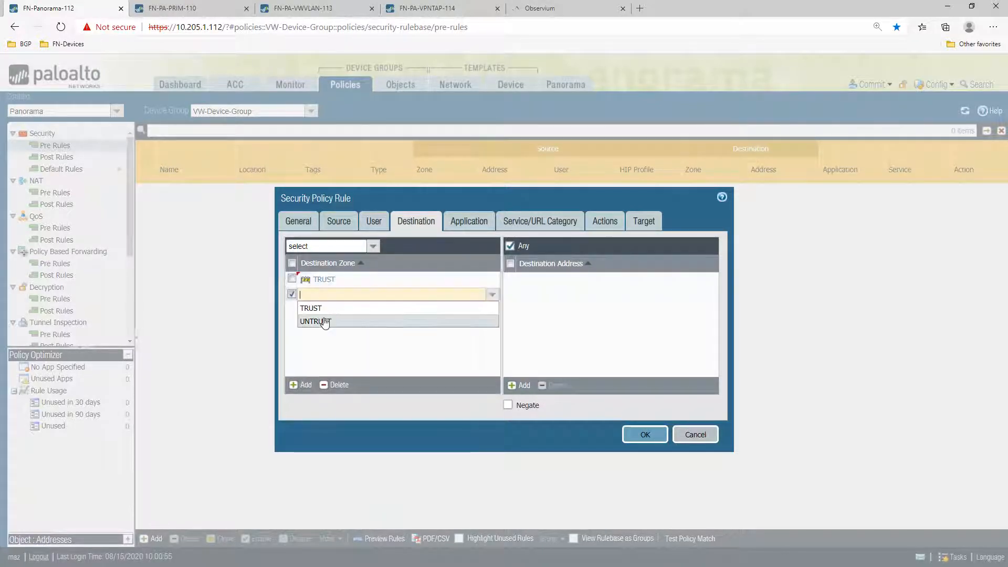
pyautogui.click(325, 321)
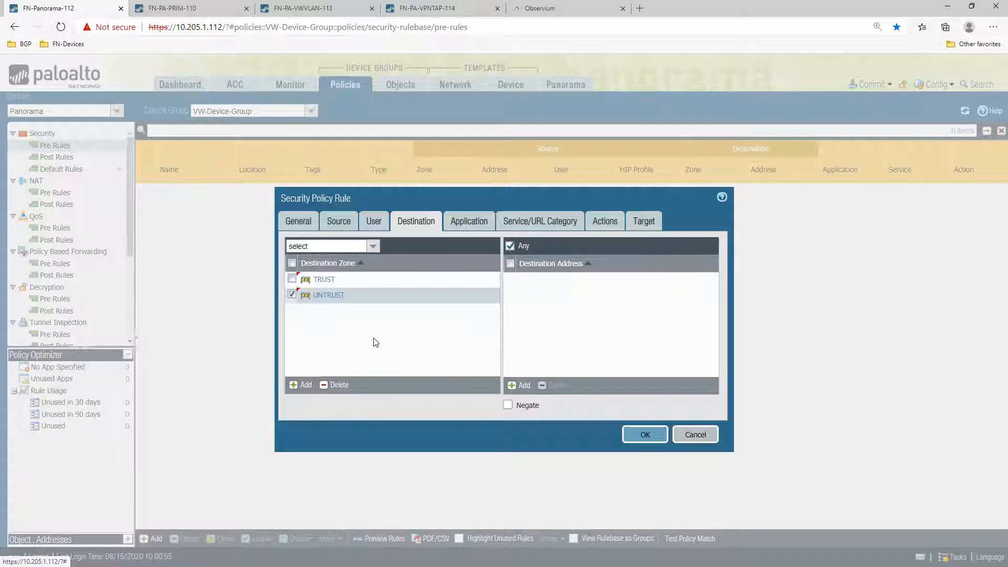
# - Check the rule's application setting and set its service to any
pyautogui.click(473, 222)
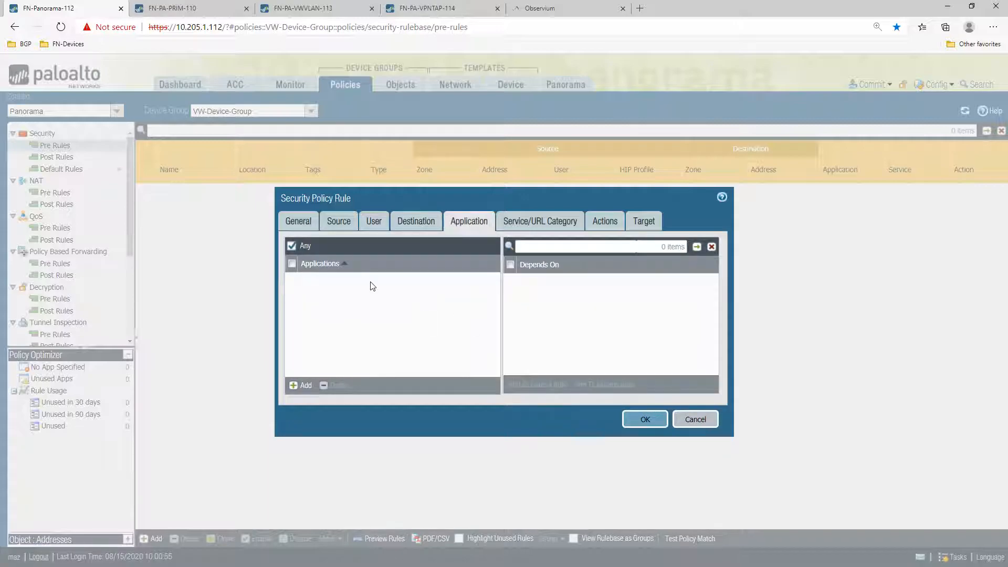
pyautogui.click(526, 221)
pyautogui.click(373, 246)
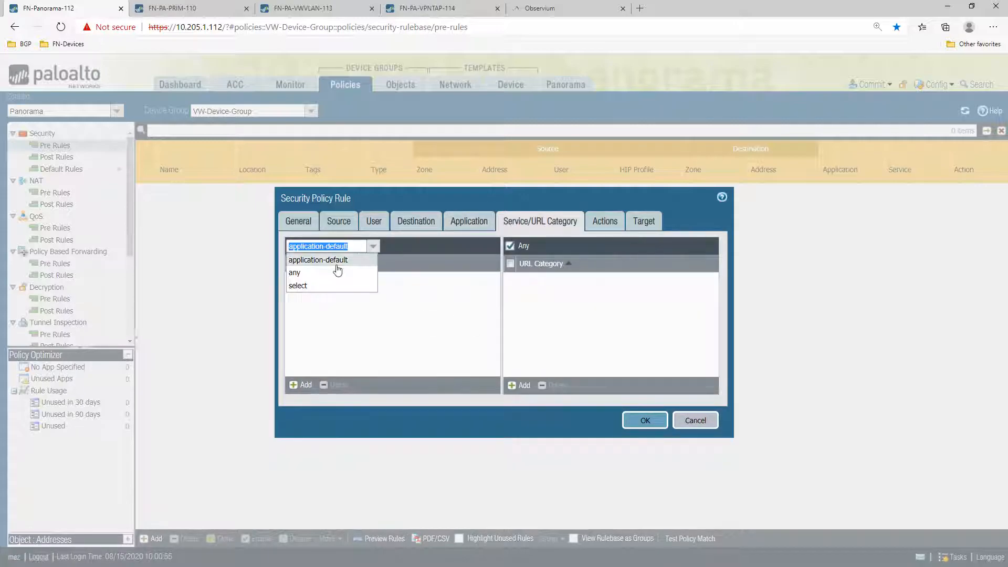
pyautogui.click(326, 272)
# - Enable logging at session start for the rule and look at the available log forwarding profiles
pyautogui.click(608, 225)
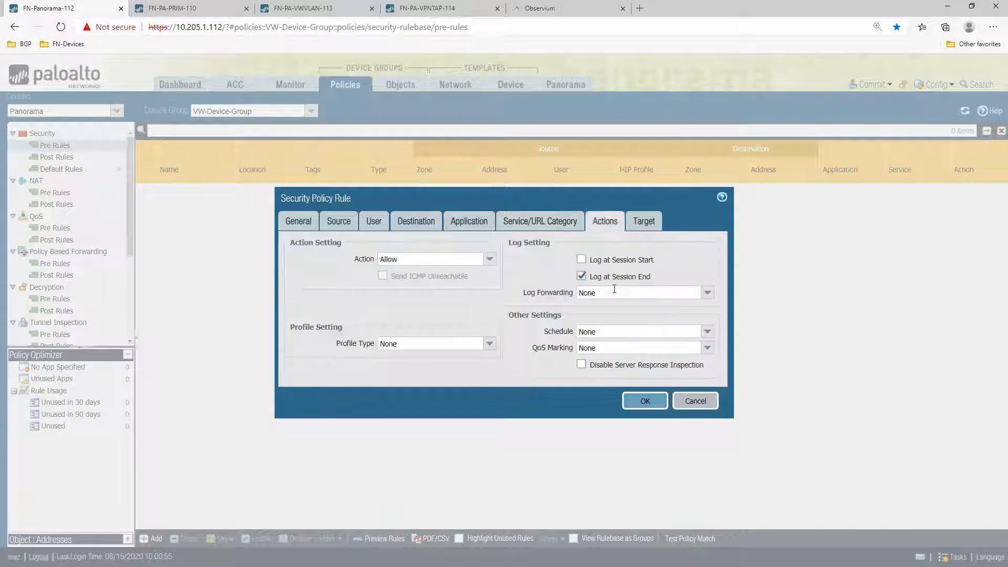
pyautogui.click(707, 292)
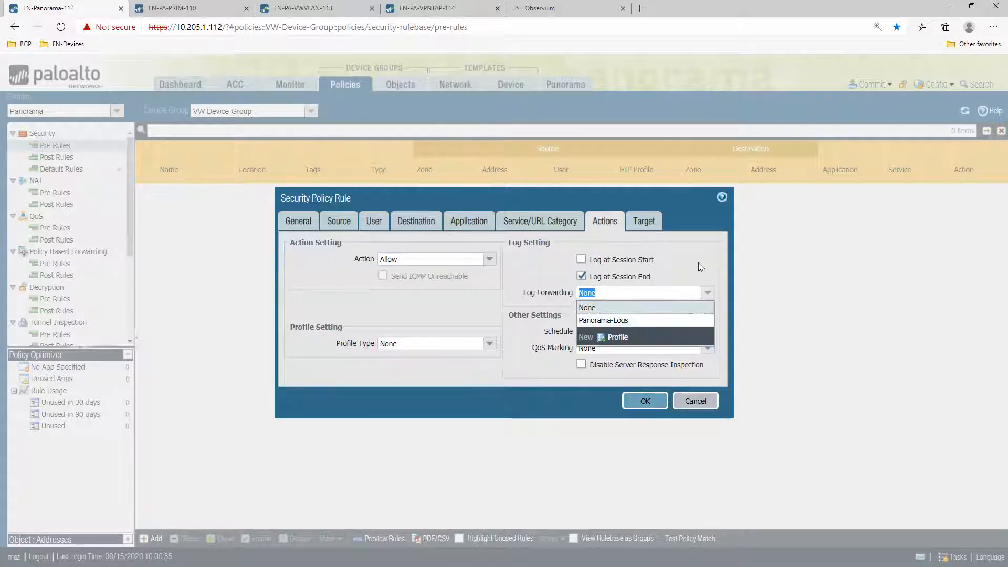
pyautogui.click(698, 262)
pyautogui.click(581, 260)
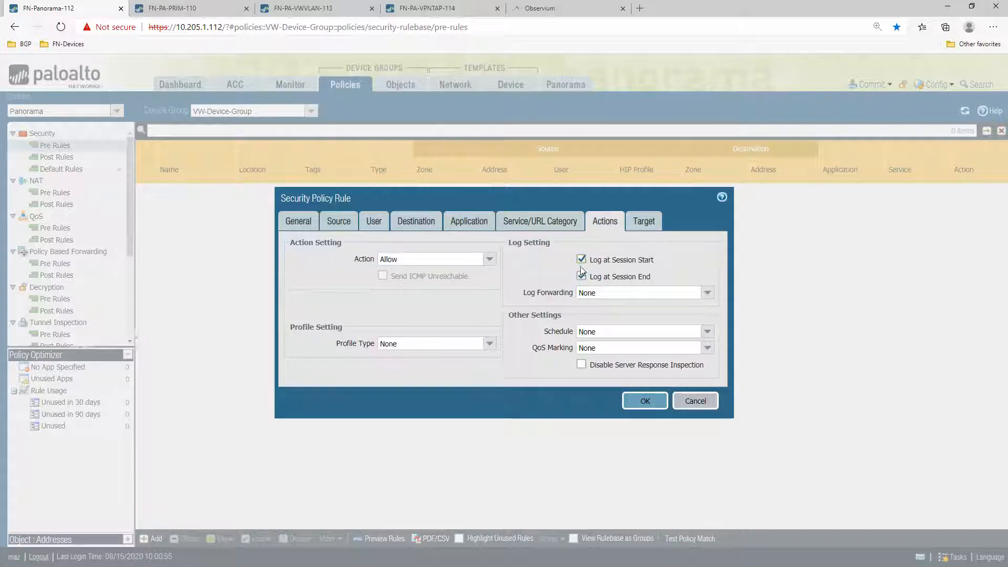
pyautogui.click(707, 293)
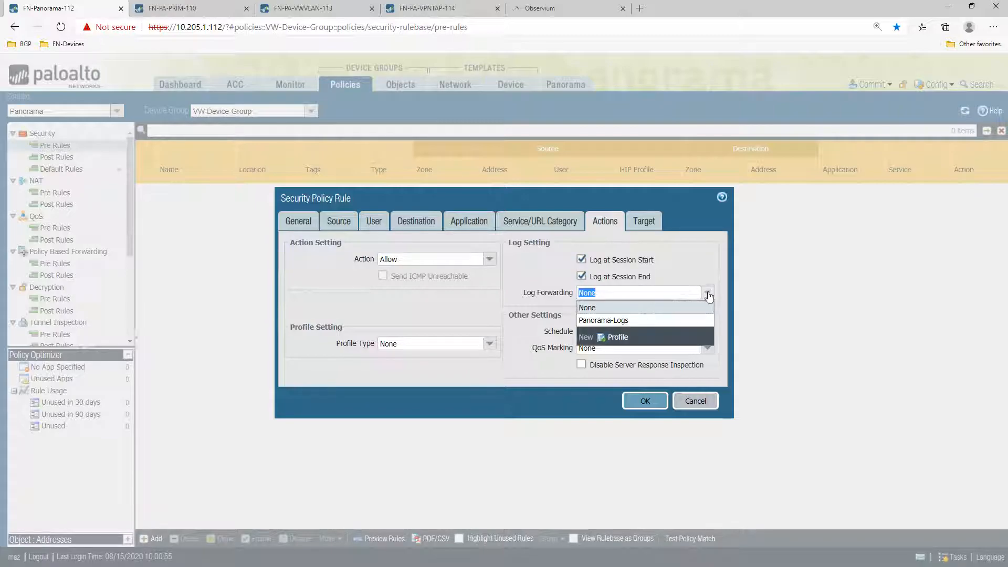
# - Review the rule's target devices, name and description, and its source and destination zones
pyautogui.click(645, 223)
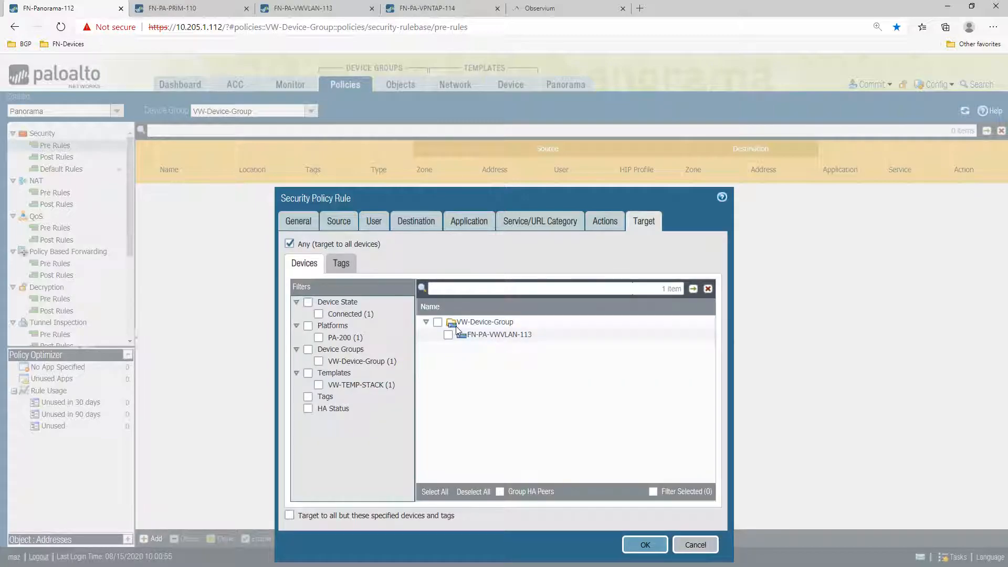
pyautogui.click(604, 221)
pyautogui.click(299, 223)
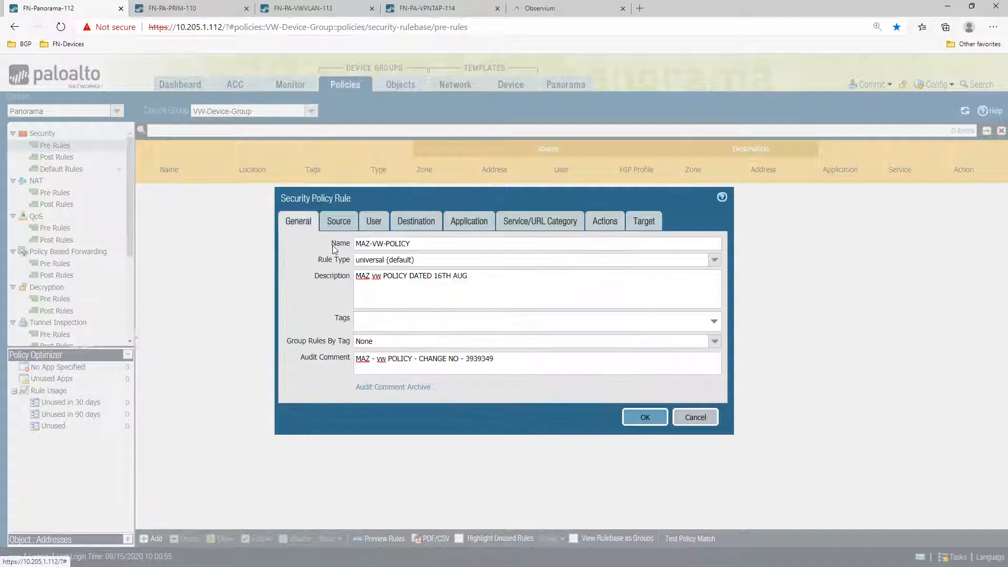
pyautogui.moveTo(416, 243); pyautogui.dragTo(350, 261)
pyautogui.click(339, 221)
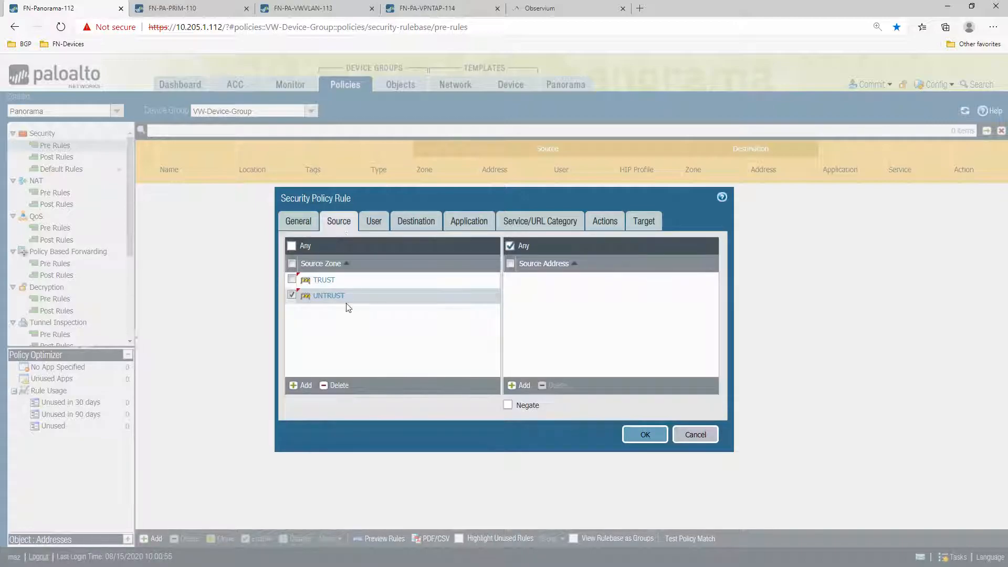
pyautogui.click(374, 221)
pyautogui.click(425, 228)
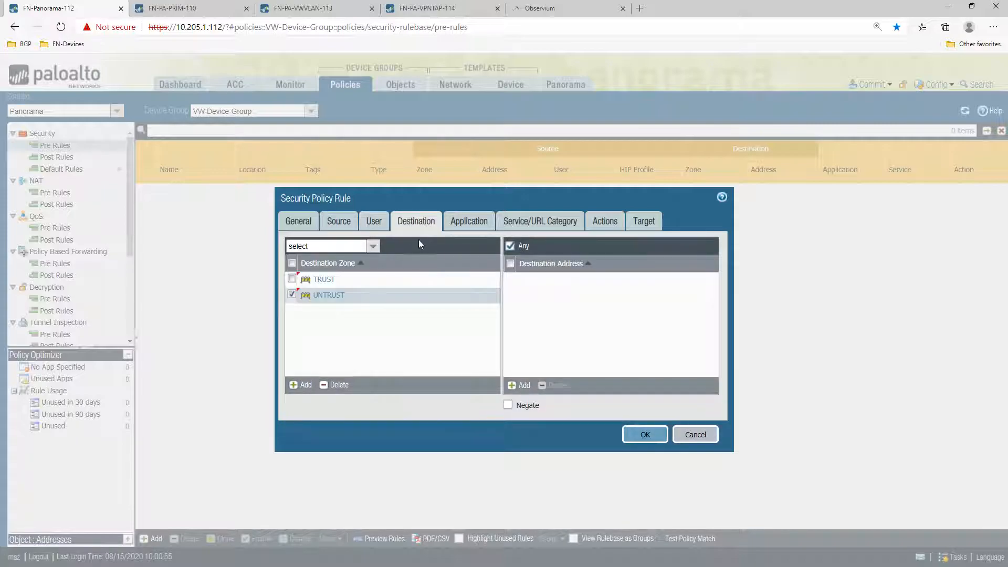
pyautogui.click(339, 224)
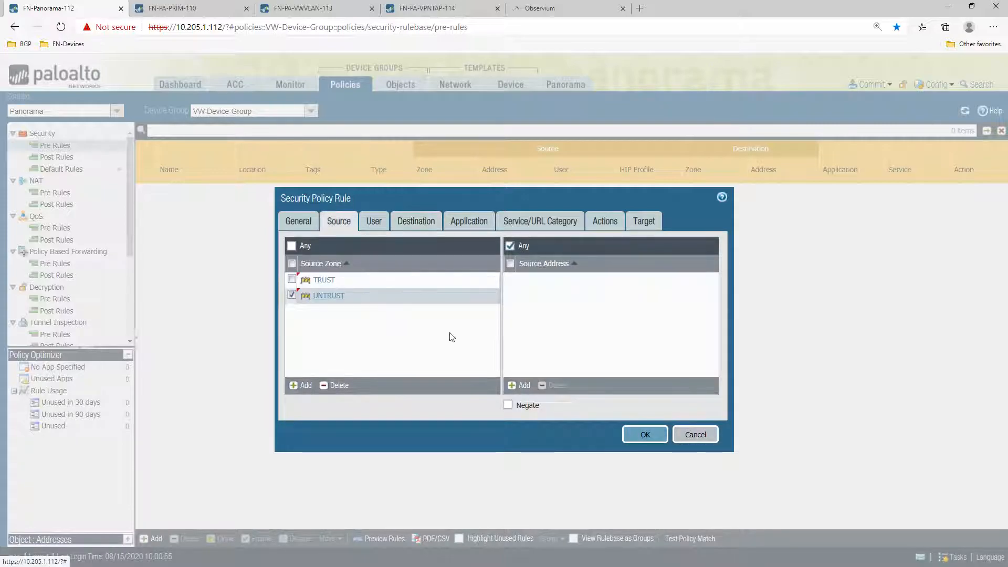
# - Recheck all of the rule's settings from general through target, and save the security policy rule
pyautogui.click(299, 222)
pyautogui.click(339, 223)
pyautogui.click(371, 225)
pyautogui.click(403, 227)
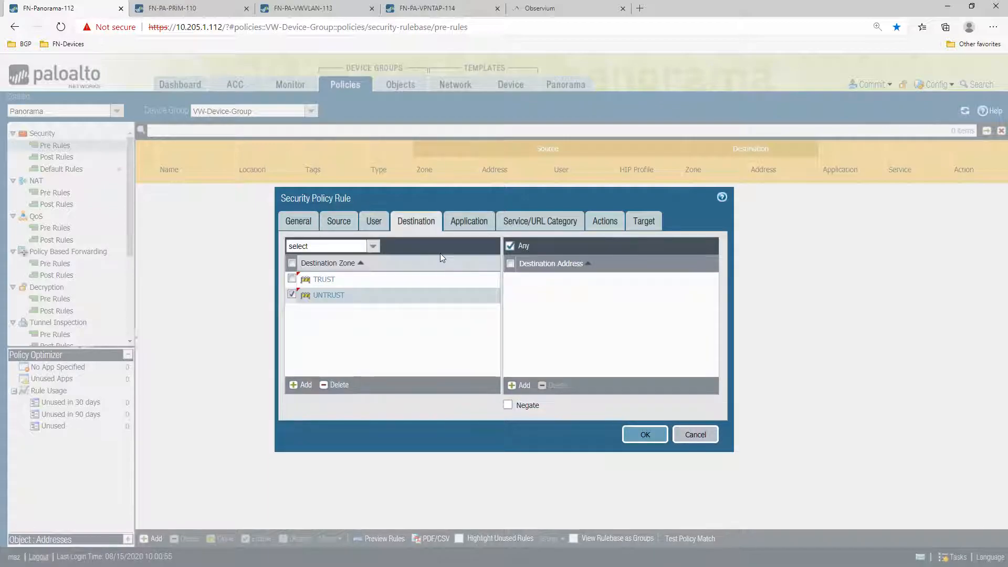
pyautogui.click(466, 226)
pyautogui.click(544, 224)
pyautogui.click(601, 224)
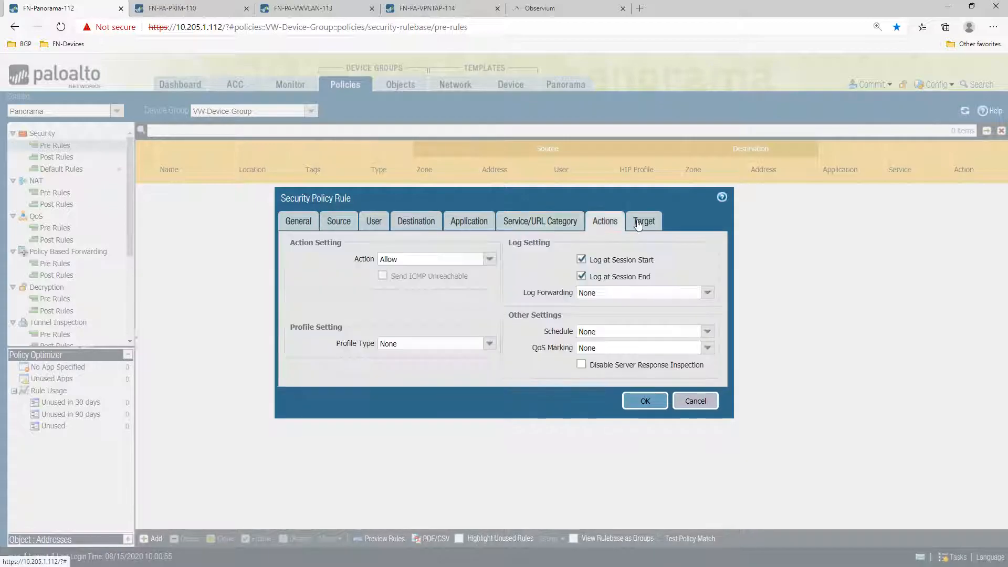
pyautogui.click(644, 222)
pyautogui.click(604, 222)
pyautogui.click(645, 401)
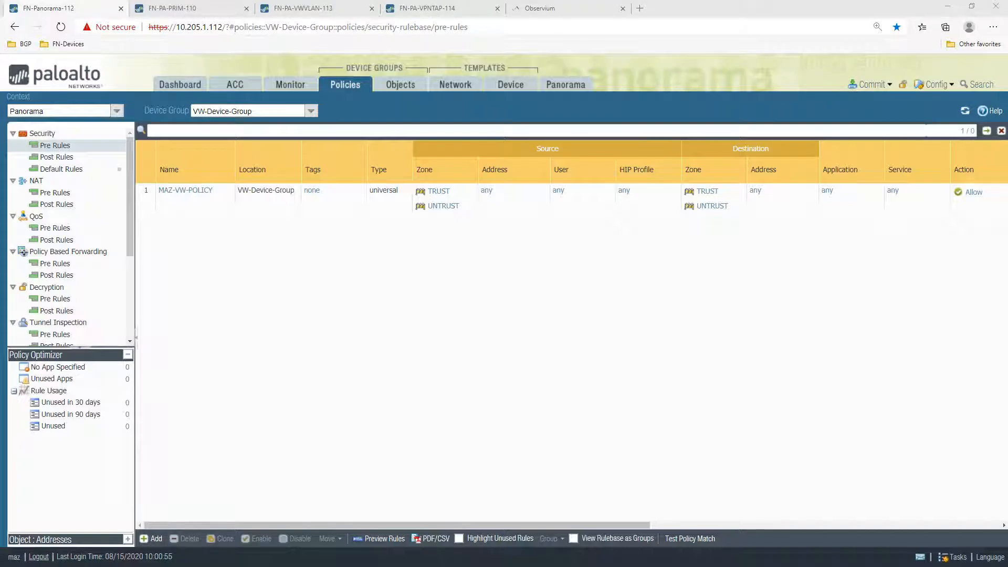
# - Check the VLAN 11 virtual wire diagram against the virtual wires, zones and interfaces in template VW-NET-ZONE-INT
pyautogui.hotkey('alt', 'Tab')
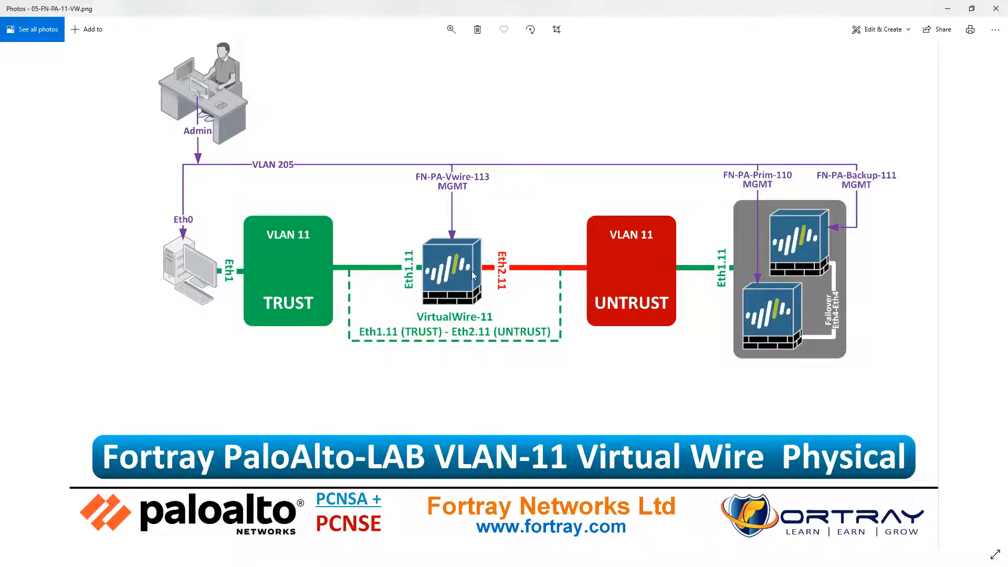
pyautogui.hotkey('alt', 'Tab')
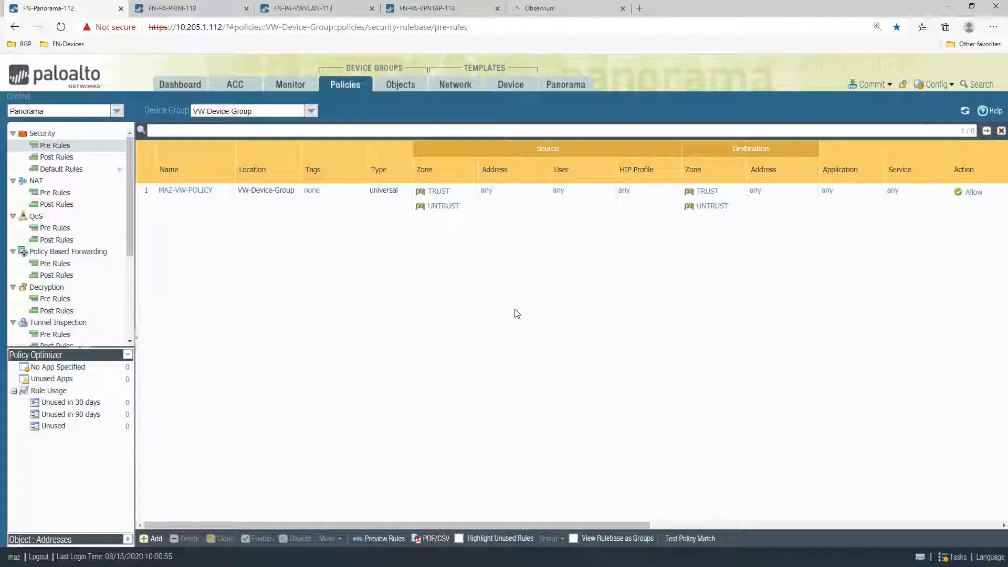
pyautogui.click(549, 84)
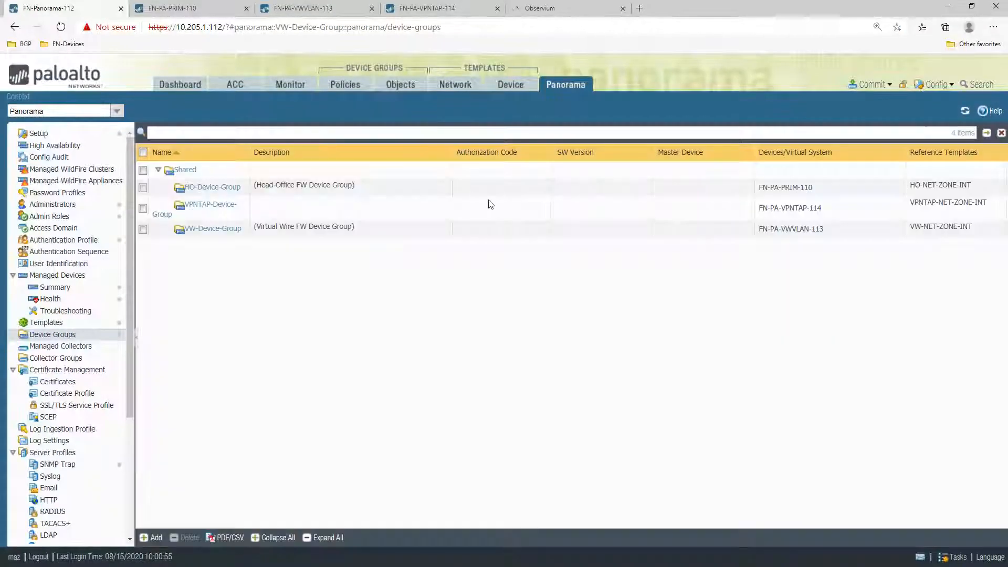
pyautogui.click(513, 90)
pyautogui.click(458, 86)
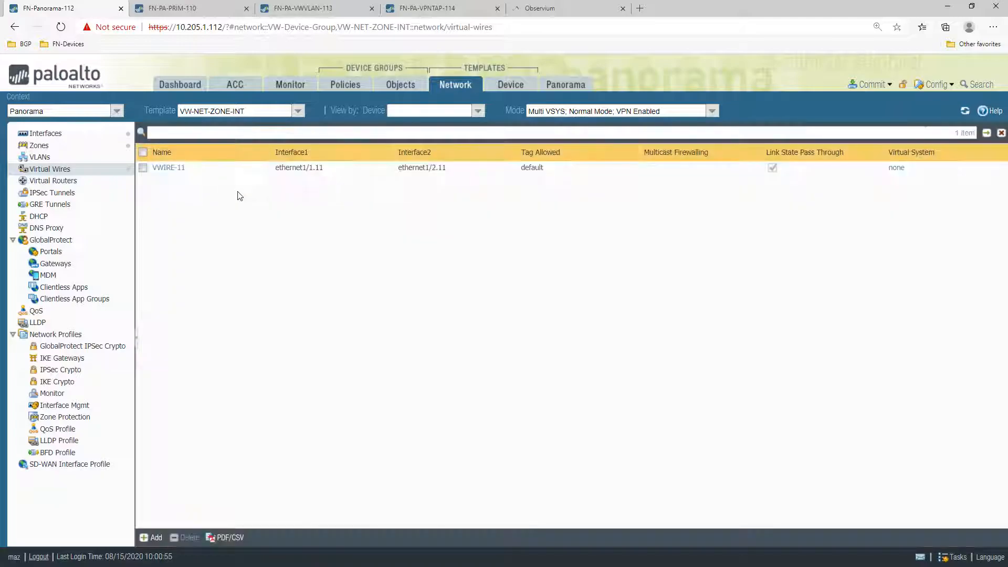
pyautogui.click(50, 159)
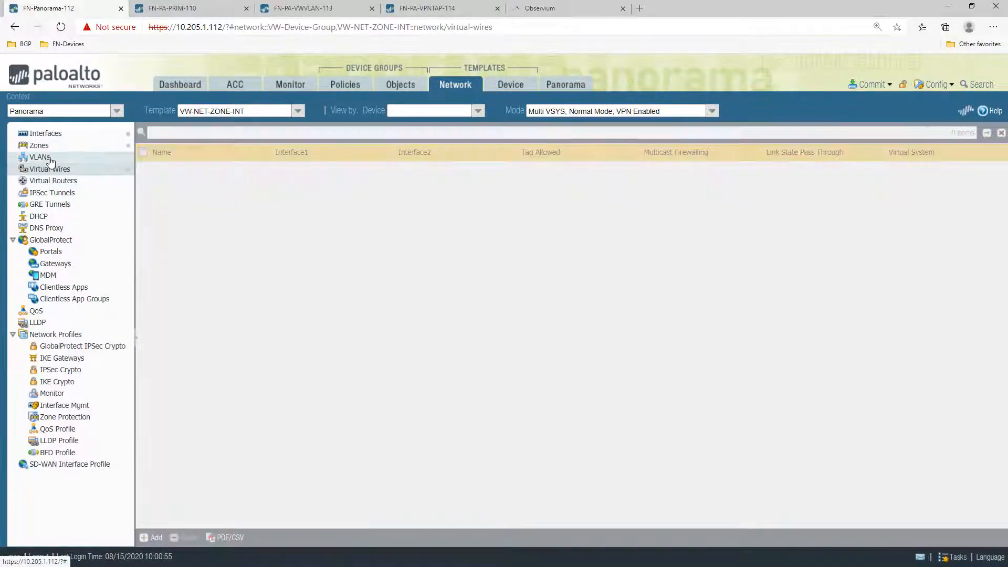
pyautogui.click(43, 146)
pyautogui.click(53, 134)
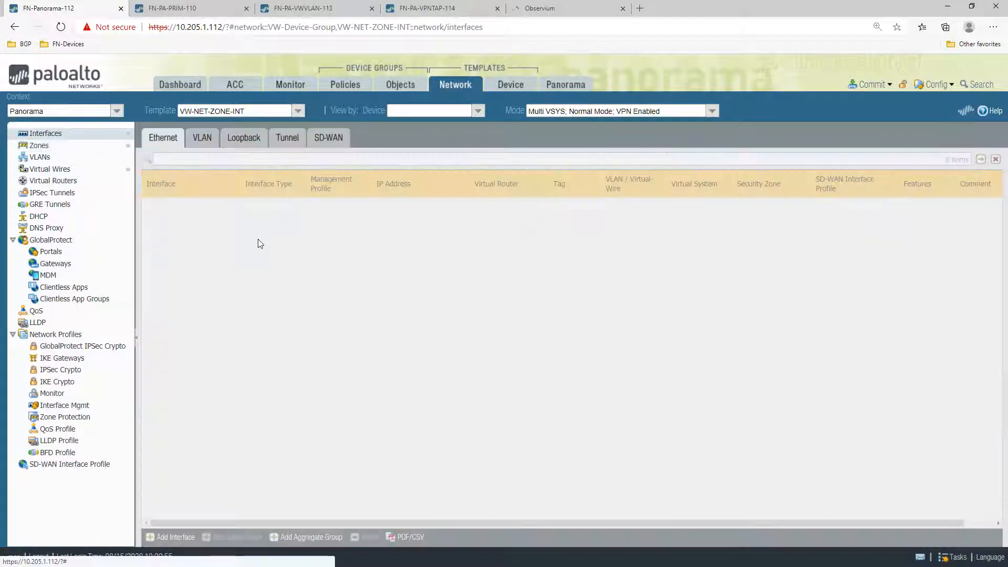
# - Commit all changes to Panorama and close the commit status
pyautogui.click(419, 242)
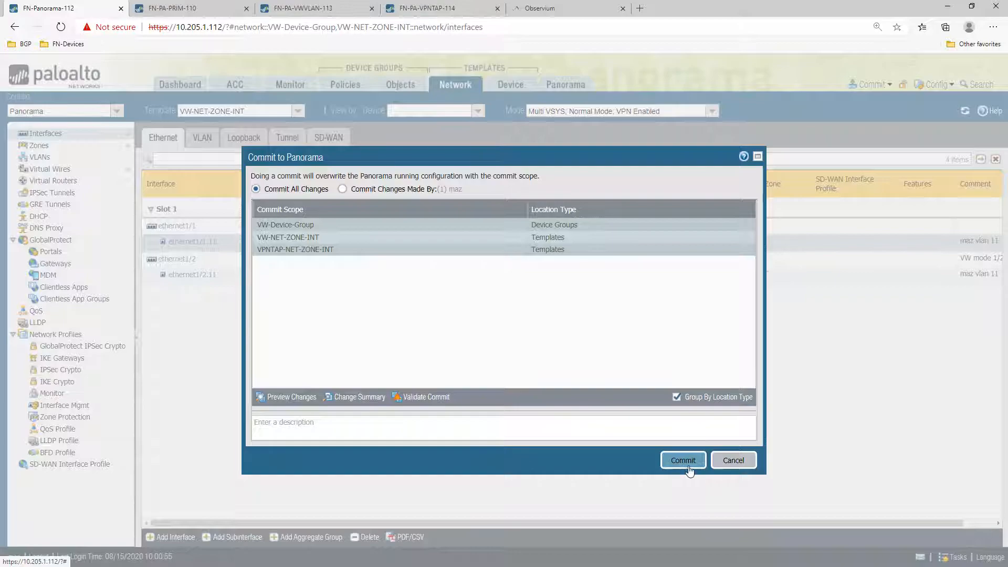
pyautogui.click(687, 465)
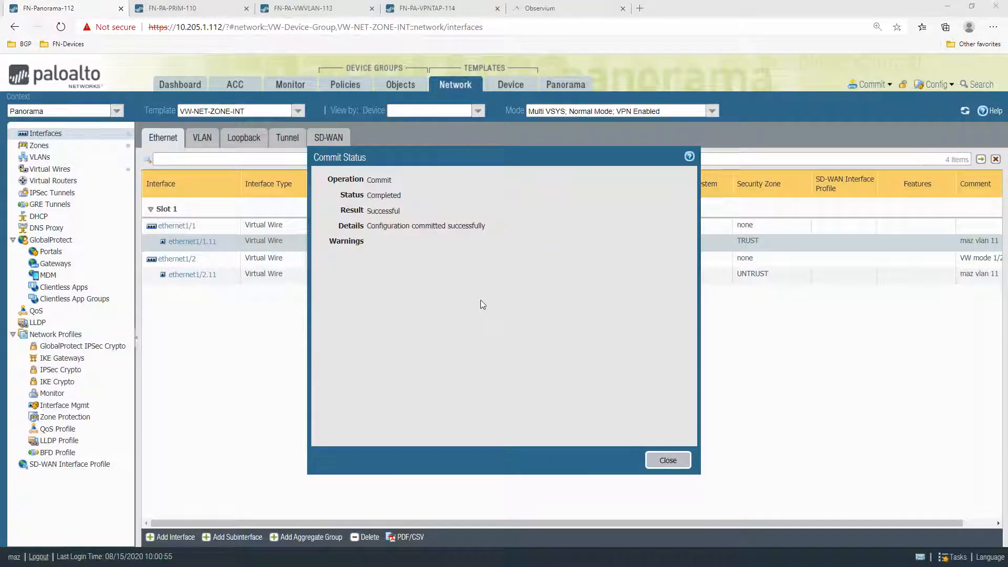
pyautogui.click(661, 460)
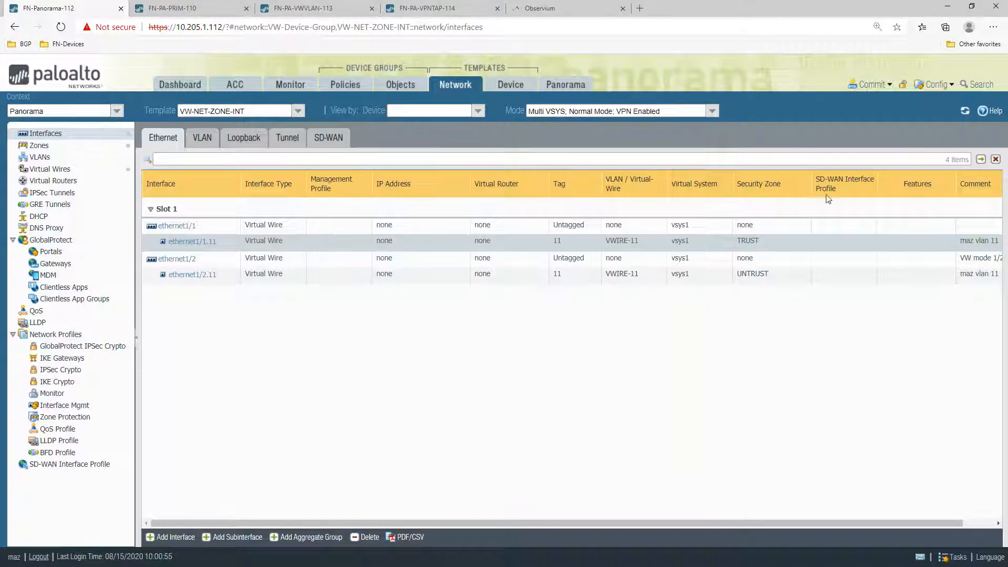
# - Start a push to devices and check the device group, template and collector group selections in its push scope
pyautogui.click(868, 85)
pyautogui.click(875, 123)
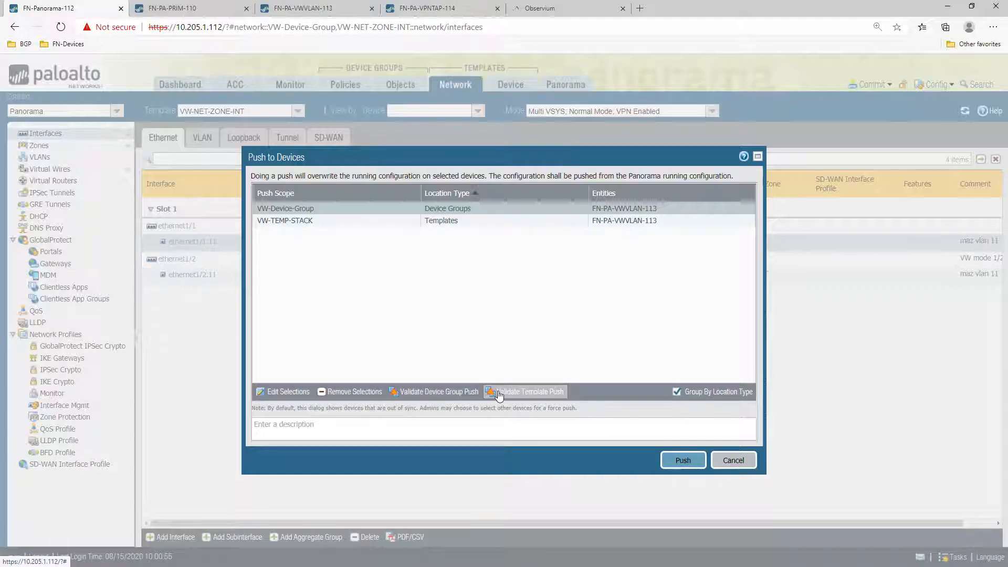
pyautogui.click(293, 397)
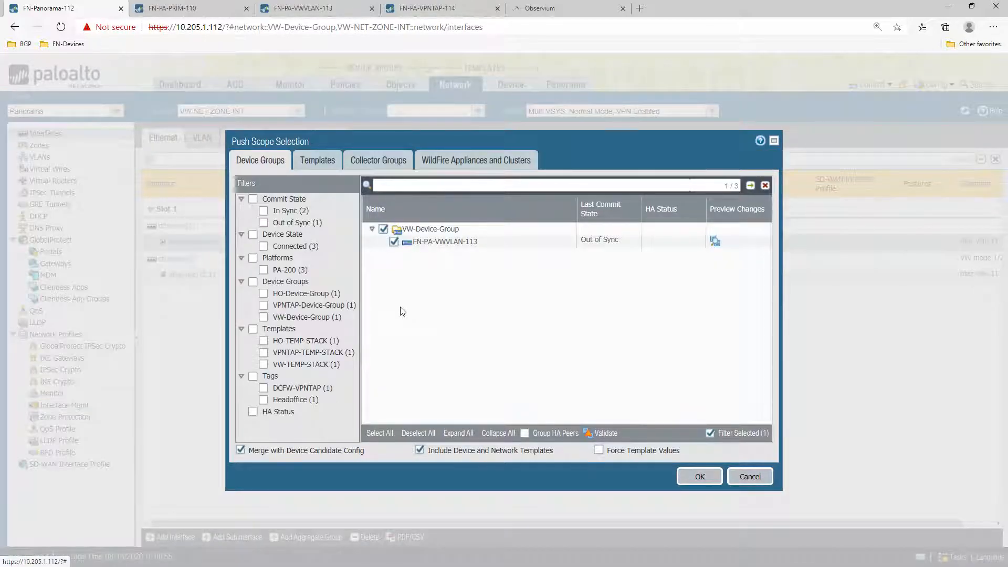
pyautogui.click(323, 167)
pyautogui.click(357, 165)
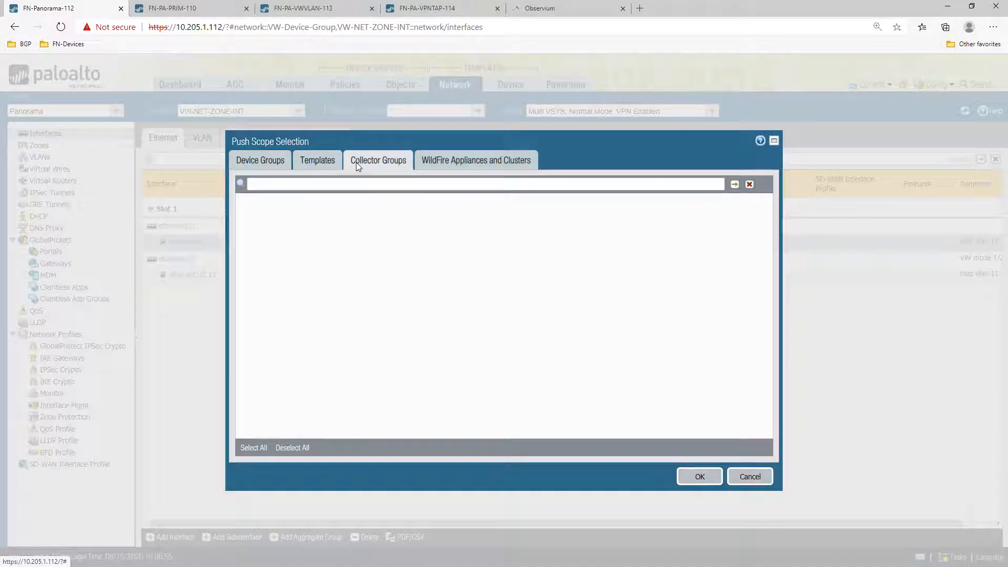
pyautogui.click(263, 167)
pyautogui.click(313, 164)
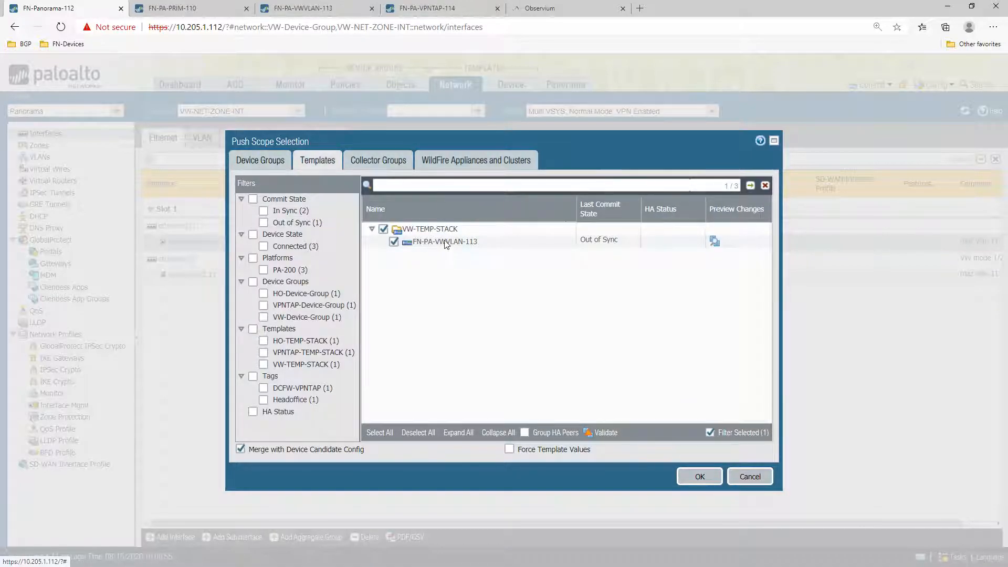
pyautogui.click(273, 162)
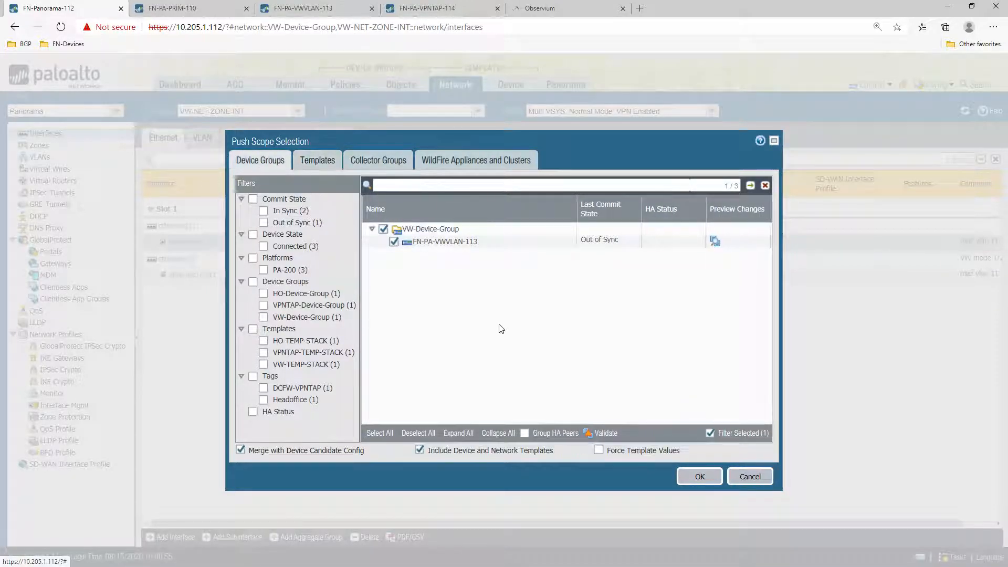
# - Enable forced template values for the push and push VW-Device-Group and VW-TEMP-STACK to FN-PA-VWVLAN-113
pyautogui.click(605, 451)
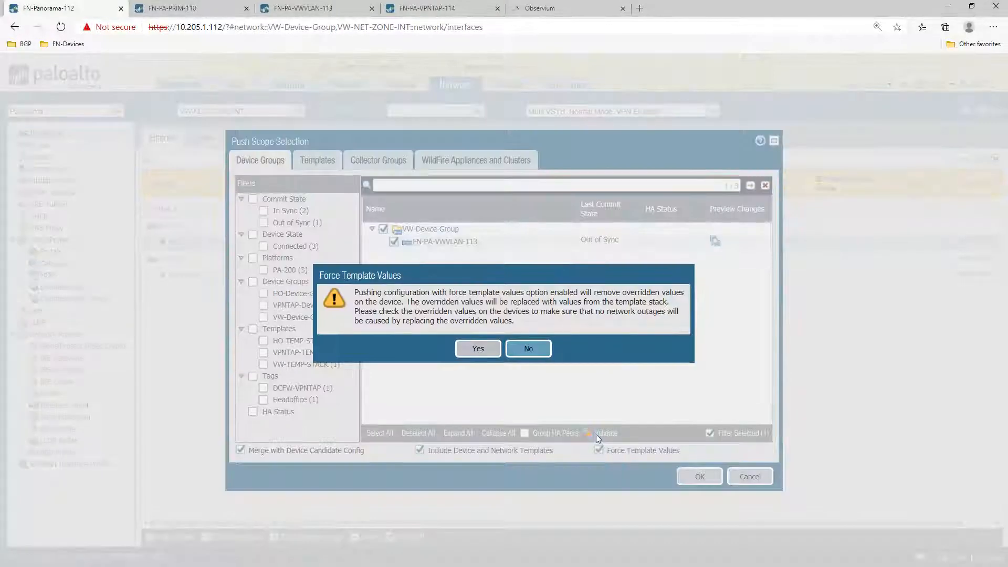
pyautogui.click(470, 350)
pyautogui.click(700, 476)
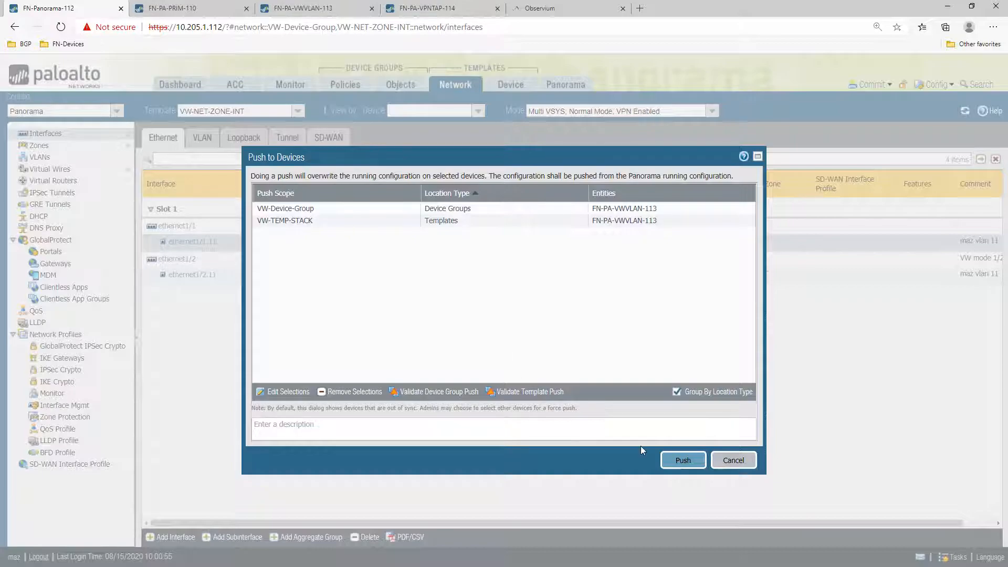
pyautogui.click(679, 461)
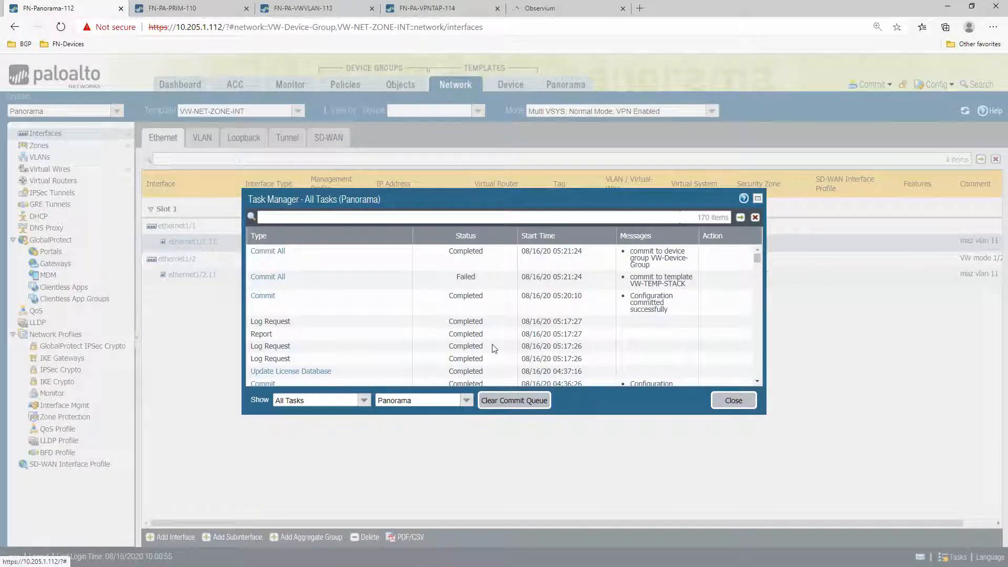
# - Show all tasks of firewall FN-PA-VWVLAN-113 in the Task Manager to follow the push
pyautogui.click(466, 400)
pyautogui.click(428, 453)
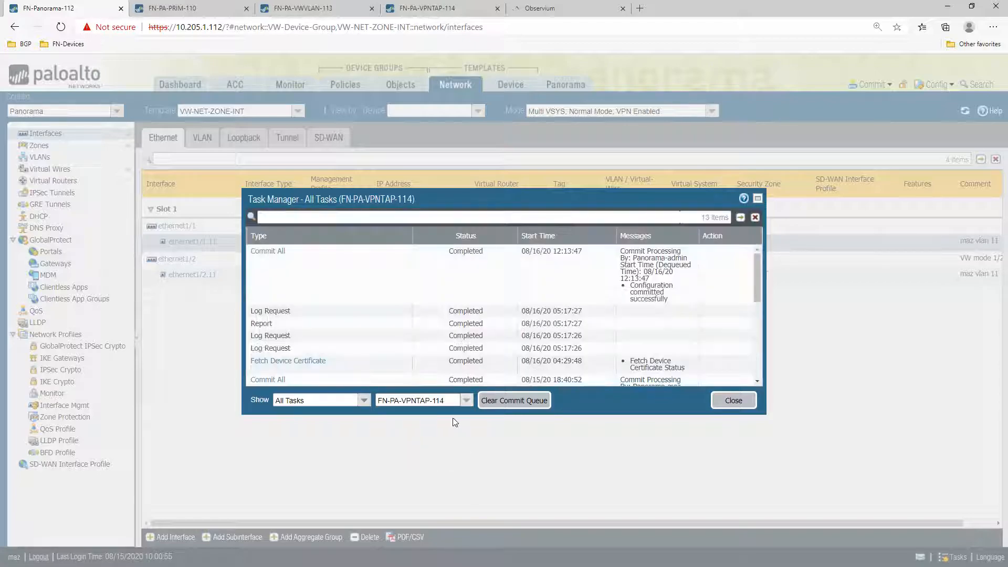
pyautogui.click(466, 400)
pyautogui.click(431, 466)
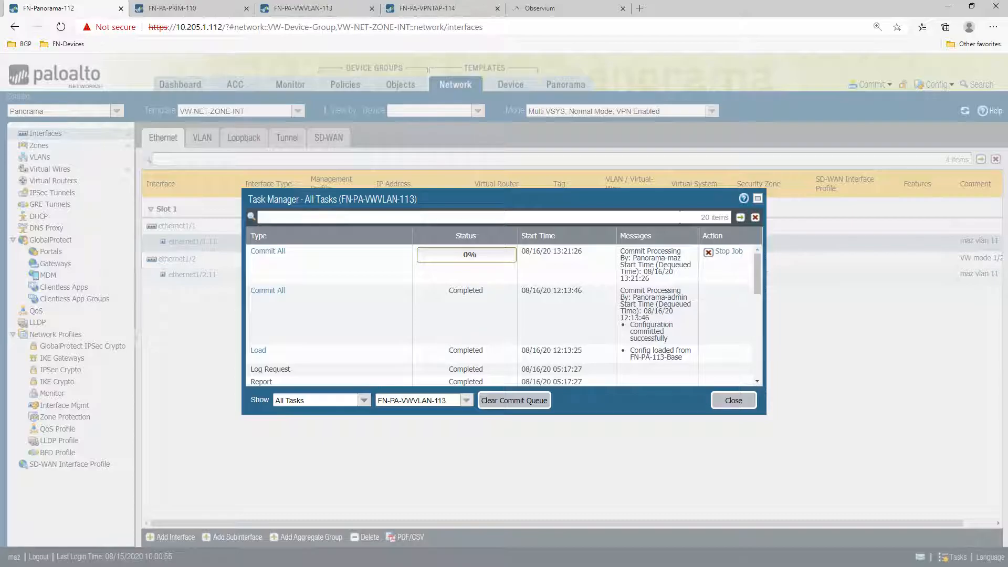
# - Switch to the Excel plan and look through its connection and password sheets up to the PA-VWIRE Int sheet
pyautogui.hotkey('alt', 'Tab')
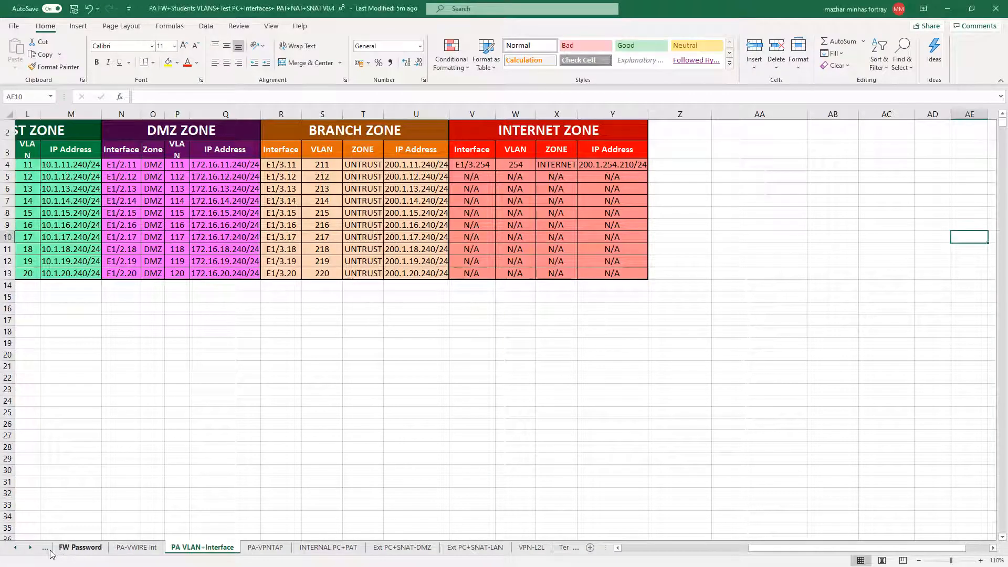
pyautogui.click(73, 550)
pyautogui.click(15, 547)
pyautogui.click(98, 547)
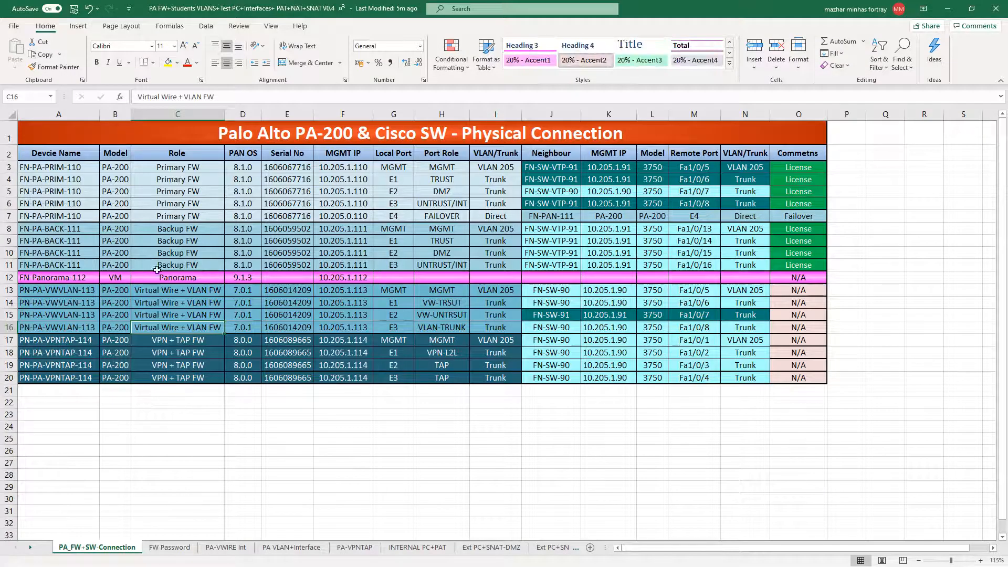
pyautogui.click(169, 547)
pyautogui.click(227, 548)
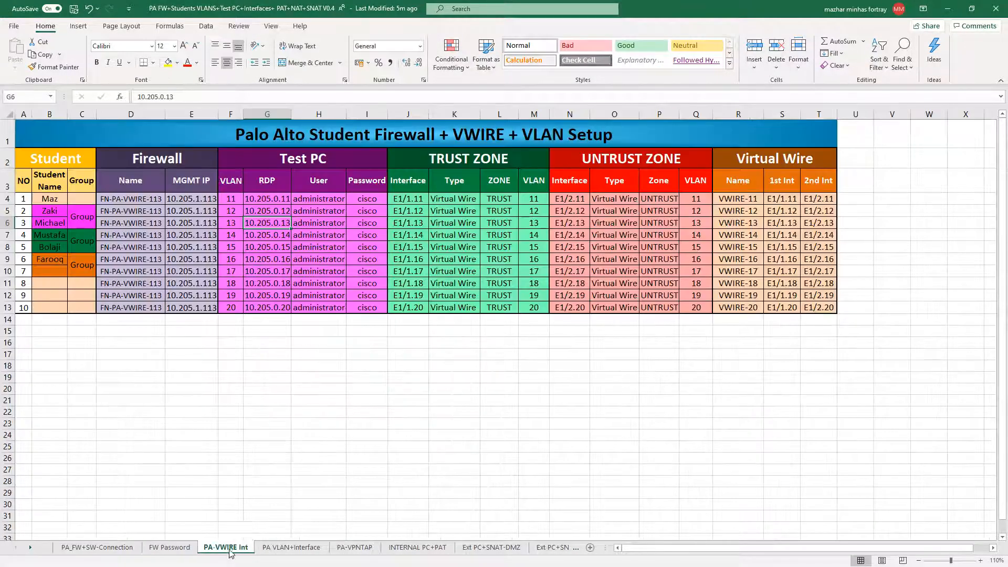
# - Read the third student's row across its firewall, test PC, trust zone, untrust zone and virtual wire columns
pyautogui.click(58, 186)
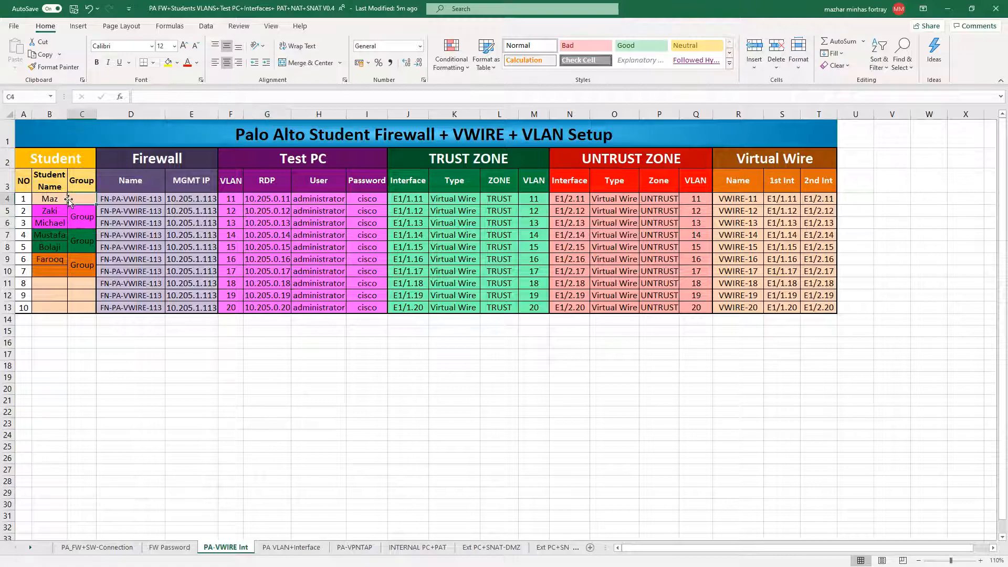
pyautogui.press('Down')
pyautogui.press('Down')
pyautogui.press('Down')
pyautogui.press('Down')
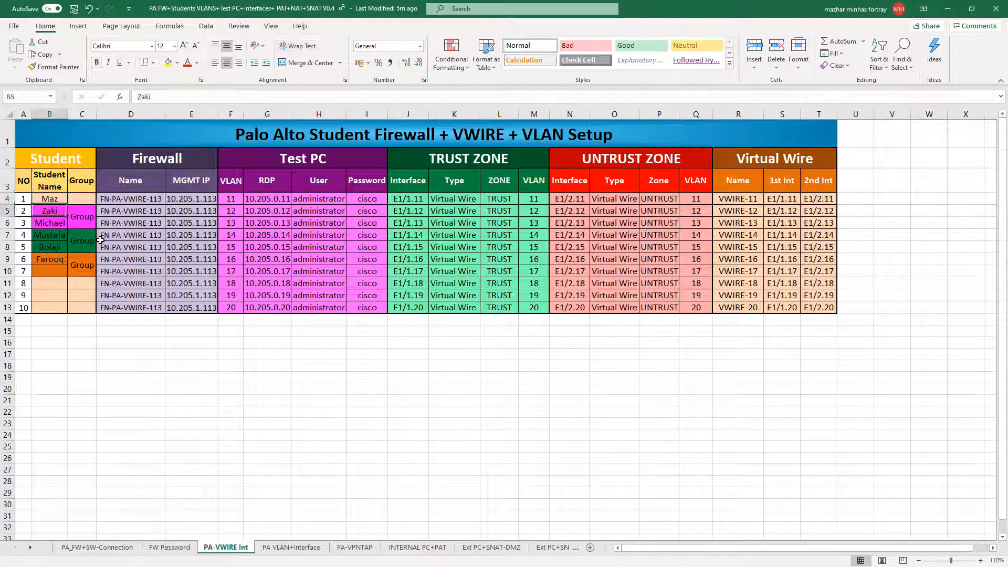
pyautogui.press('Up')
pyautogui.press('Right')
pyautogui.press('Right')
pyautogui.press('Right')
pyautogui.press('Right')
pyautogui.press('Right')
pyautogui.press('Left')
pyautogui.press('Right')
pyautogui.press('Right')
pyautogui.press('Right')
pyautogui.press('Right')
pyautogui.press('Right')
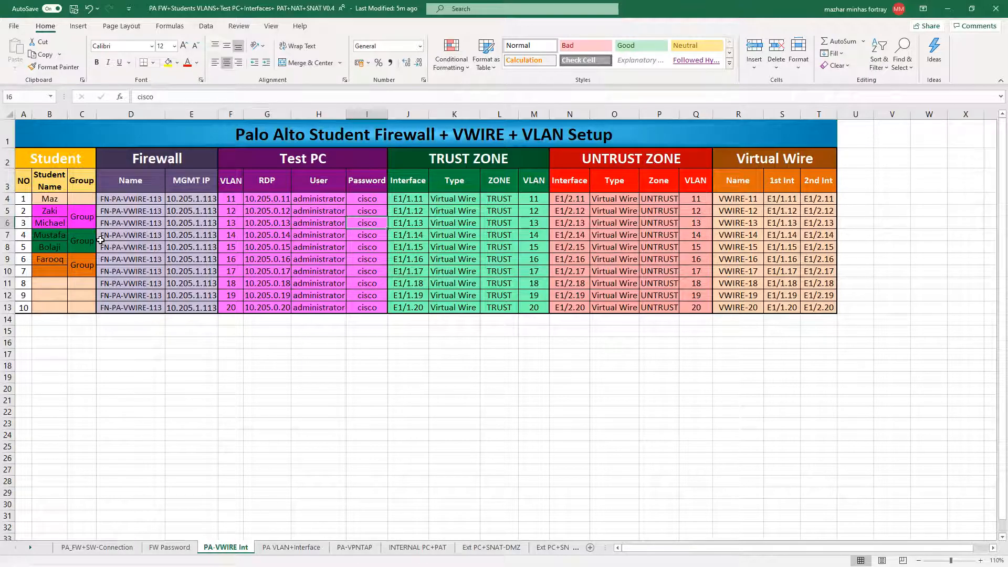
pyautogui.press('Left')
pyautogui.press('Right')
pyautogui.press('Right')
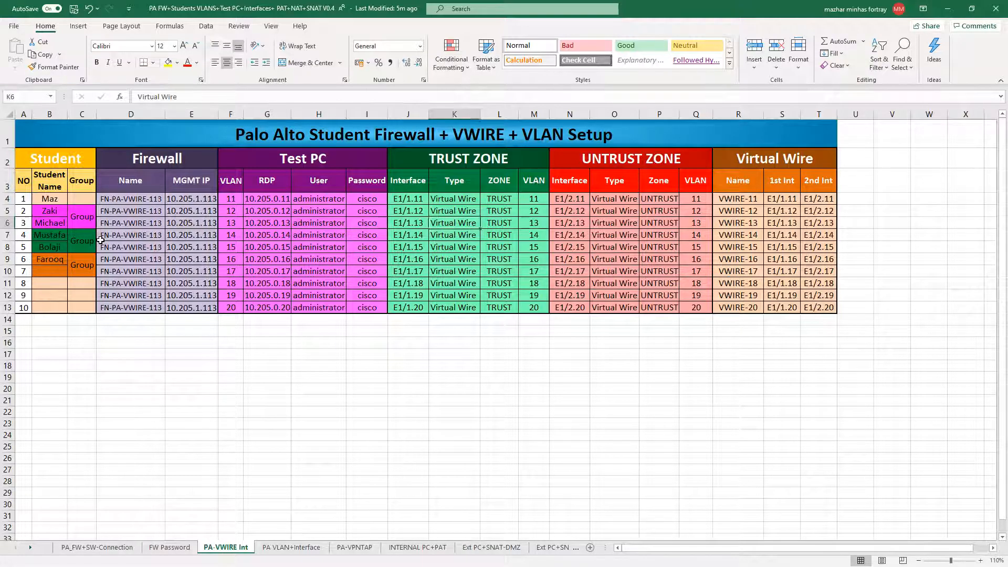
pyautogui.press('Left')
pyautogui.press('Right')
pyautogui.press('Right')
pyautogui.press('Right')
pyautogui.press('Right')
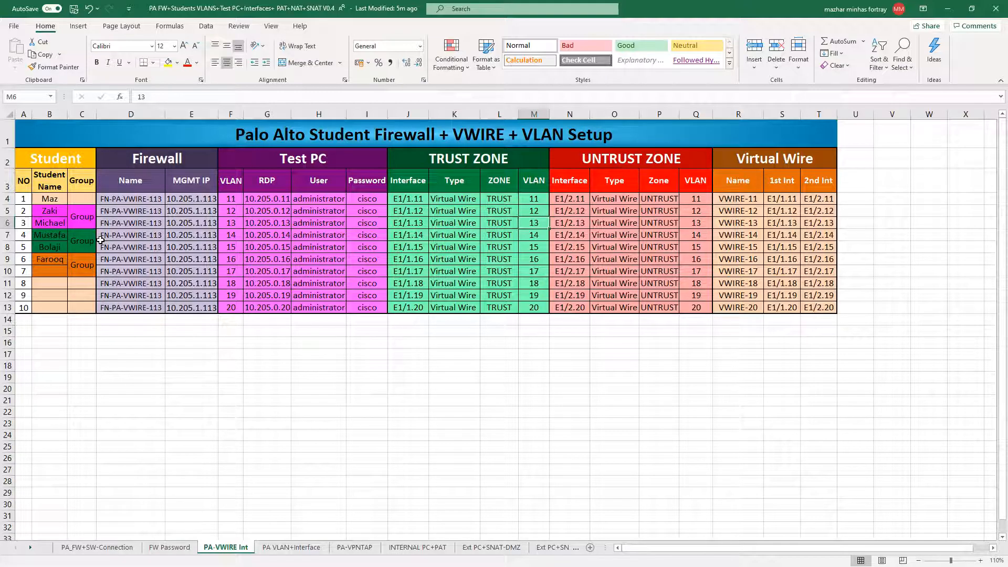
pyautogui.press('Right')
pyautogui.press('Right')
pyautogui.press('Right')
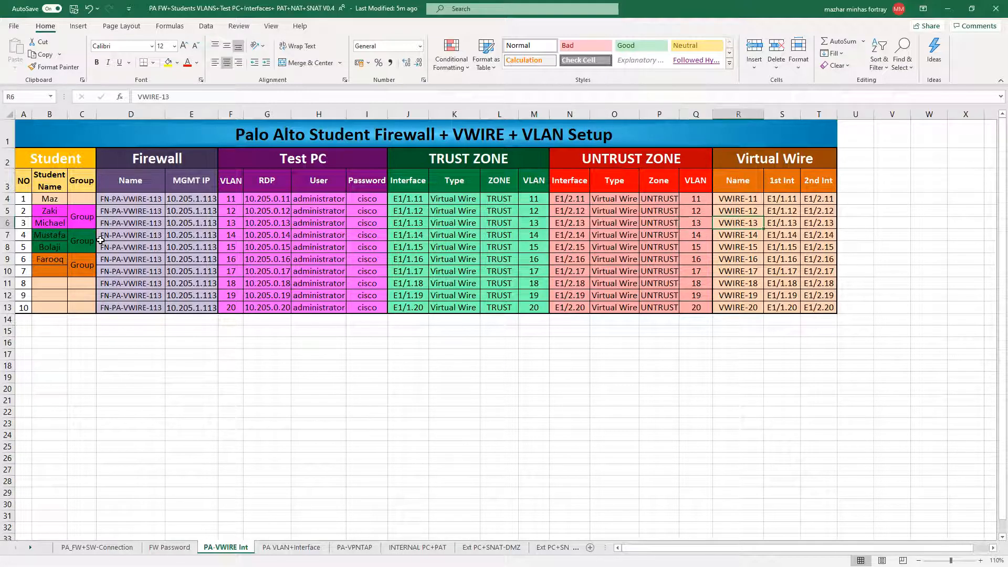
pyautogui.press('Left')
pyautogui.press('Right')
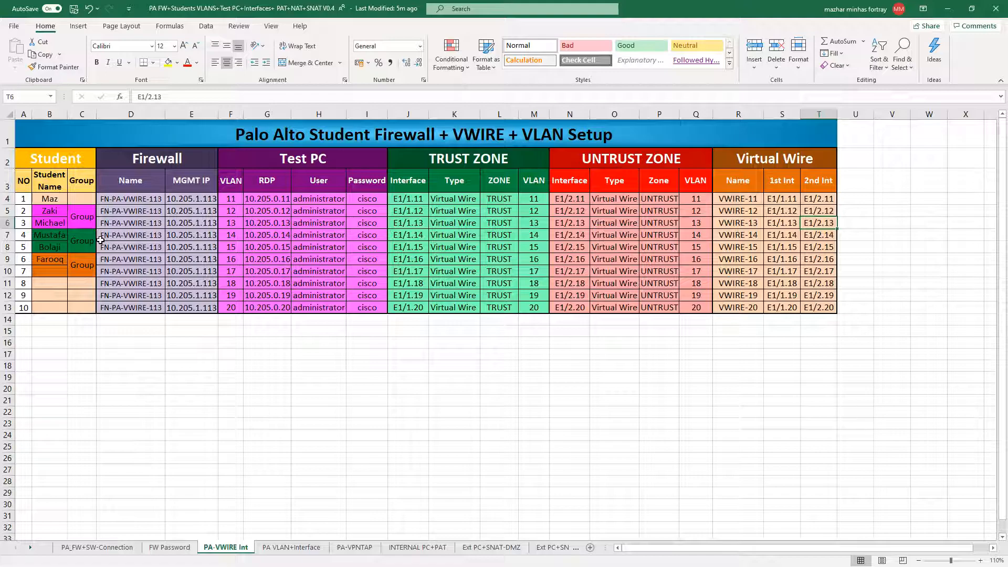
# - Open Remote Desktop Connection and look up the VLAN 11 test PC's RDP address in the sheet
pyautogui.click(263, 284)
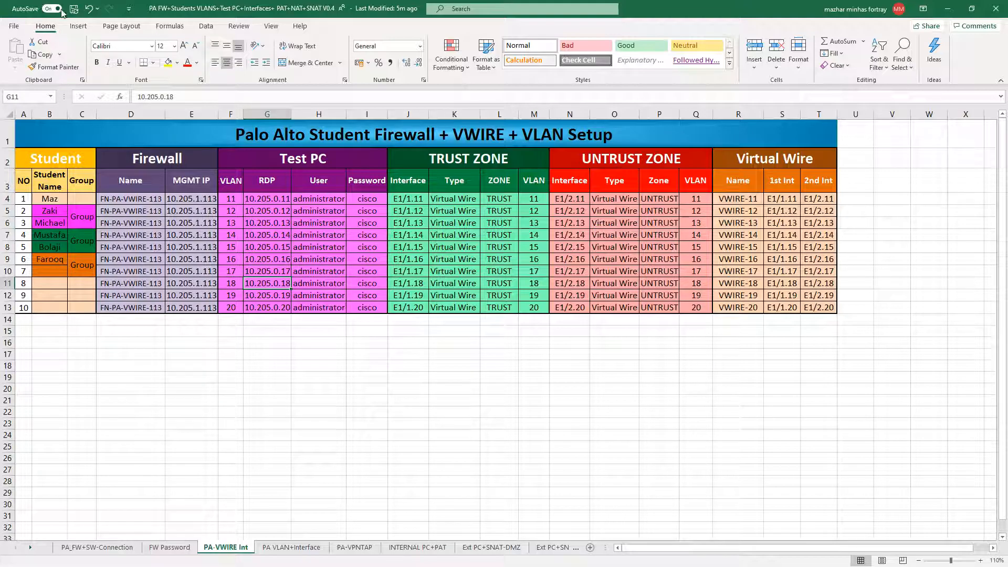
pyautogui.click(456, 307)
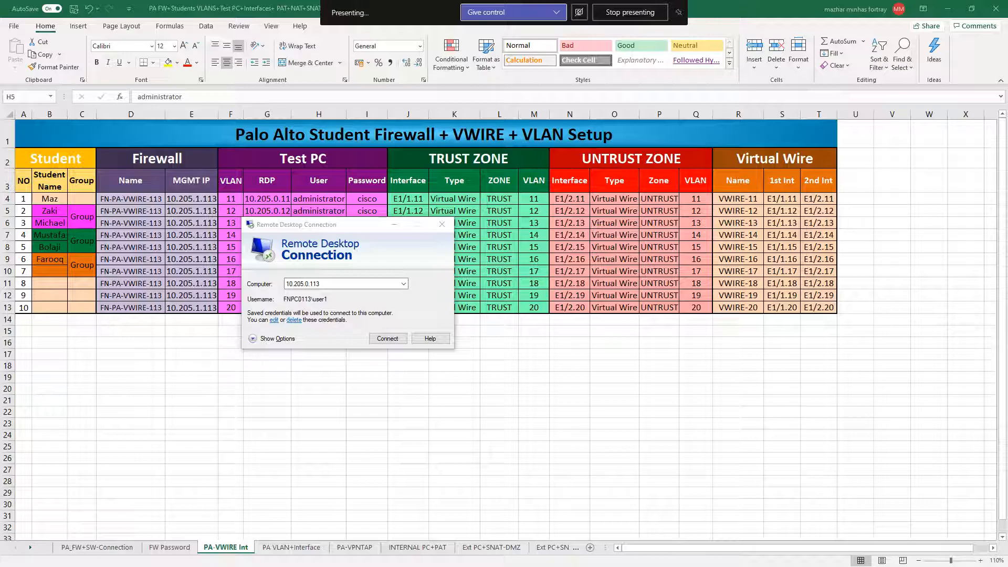
pyautogui.click(404, 361)
pyautogui.moveTo(389, 354); pyautogui.dragTo(375, 353)
pyautogui.click(264, 199)
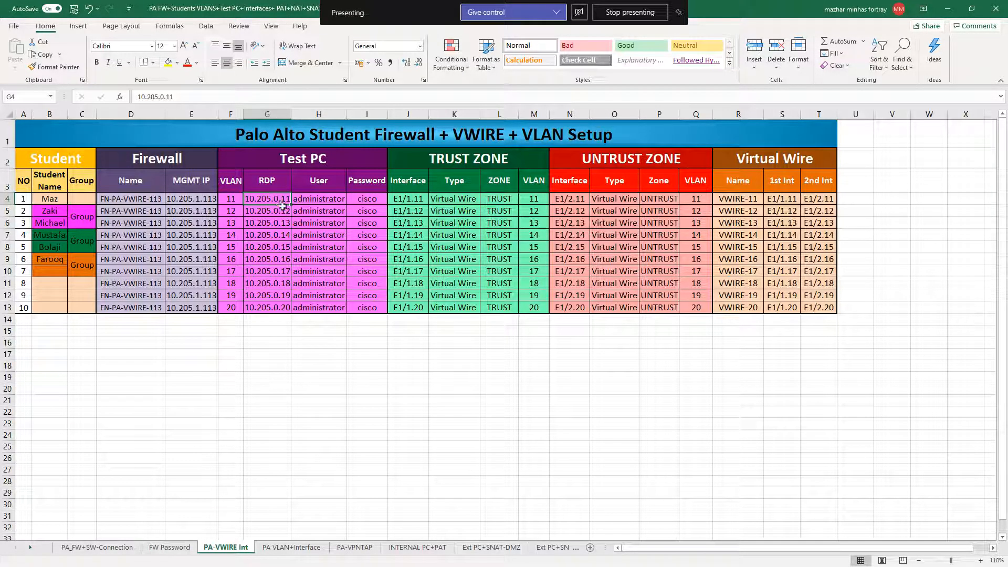
# - Start a Remote Desktop session to the VLAN 11 test PC at 10.205.0.11, accepting its unverified identity
pyautogui.hotkey('alt', 'Tab')
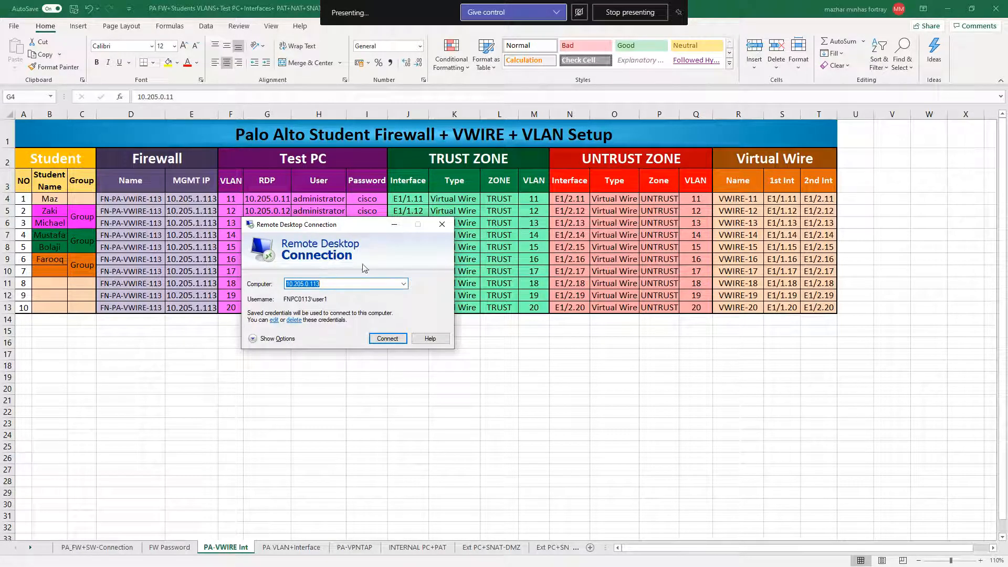
pyautogui.click(442, 224)
pyautogui.hotkey('alt', 'Tab')
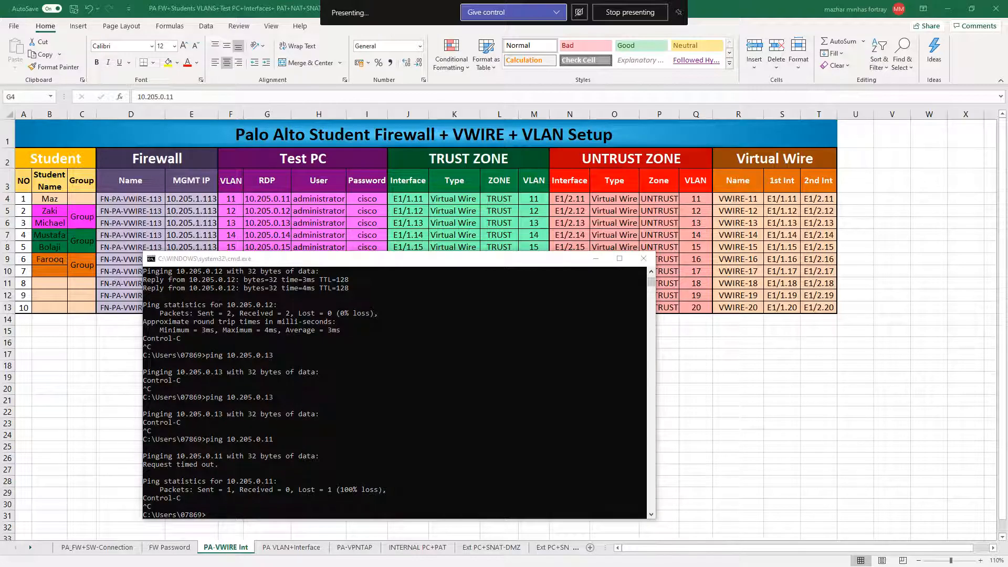
pyautogui.moveTo(796, 229); pyautogui.dragTo(487, 227)
pyautogui.click(478, 284)
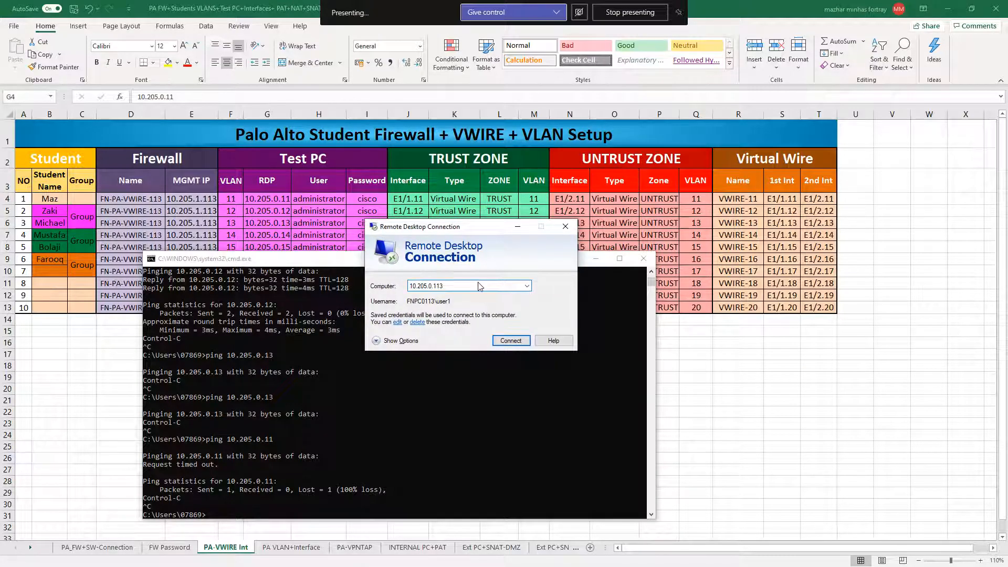
pyautogui.press('BackSpace')
pyautogui.click(511, 341)
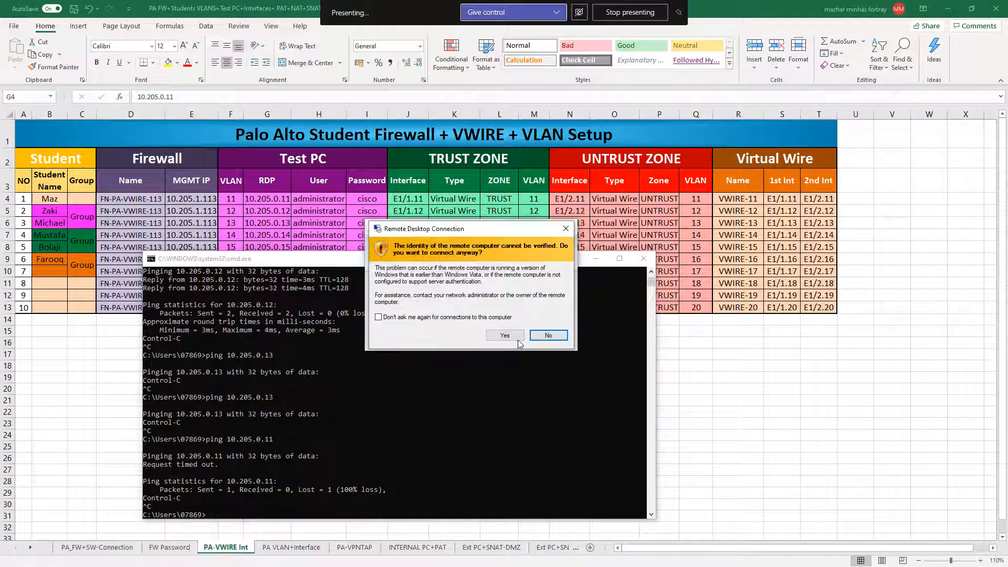
pyautogui.click(454, 322)
pyautogui.click(504, 335)
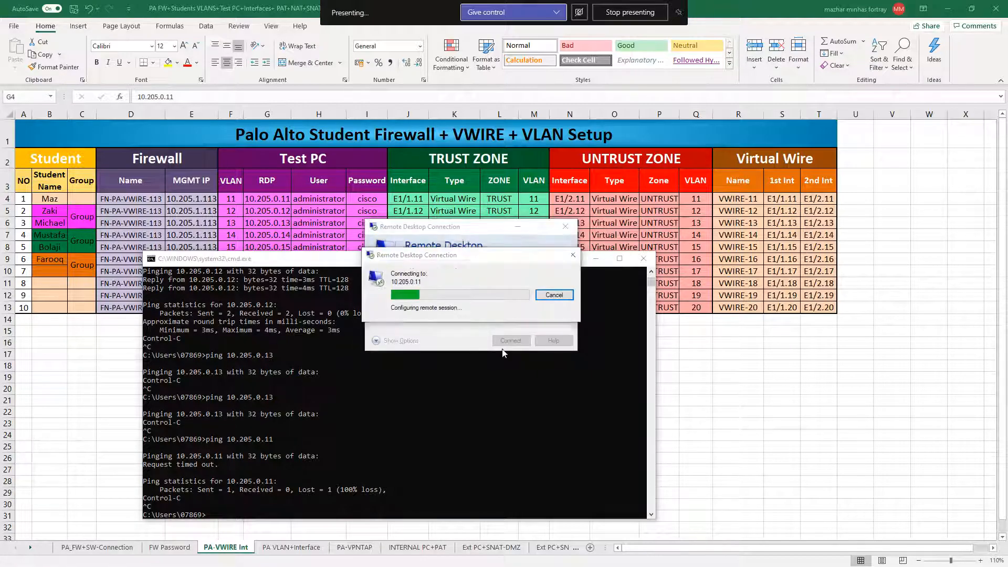
pyautogui.scroll(6, 394, 394)
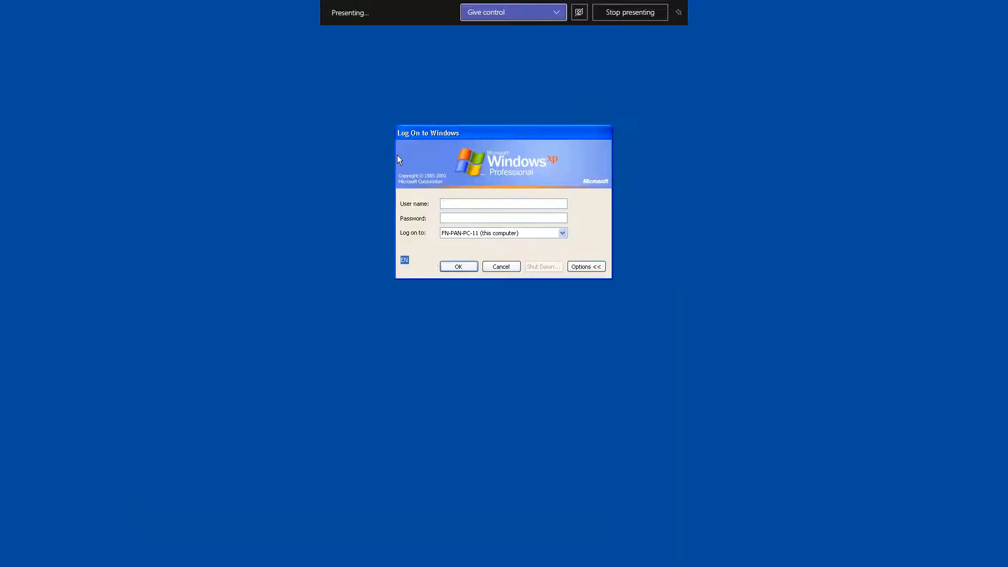
# - Log on locally to FN-PAN-PC-11 with the administrator user from the sheet and enter the account password
pyautogui.click(560, 233)
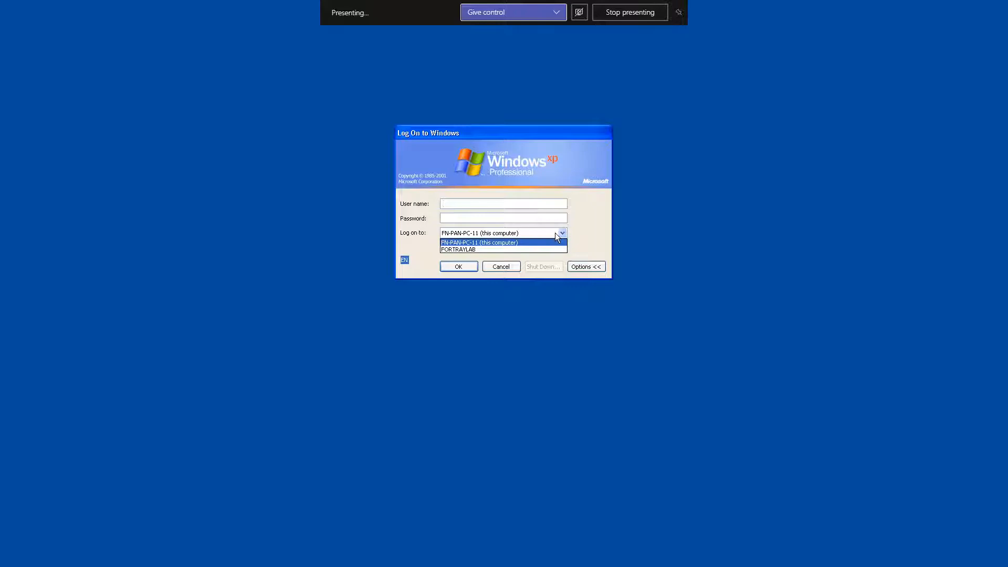
pyautogui.click(480, 243)
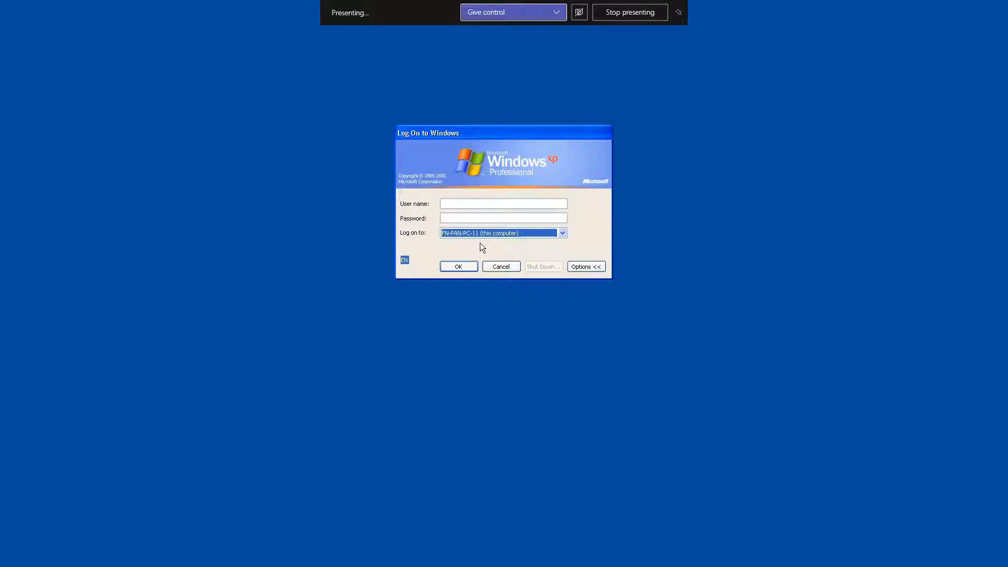
pyautogui.click(468, 202)
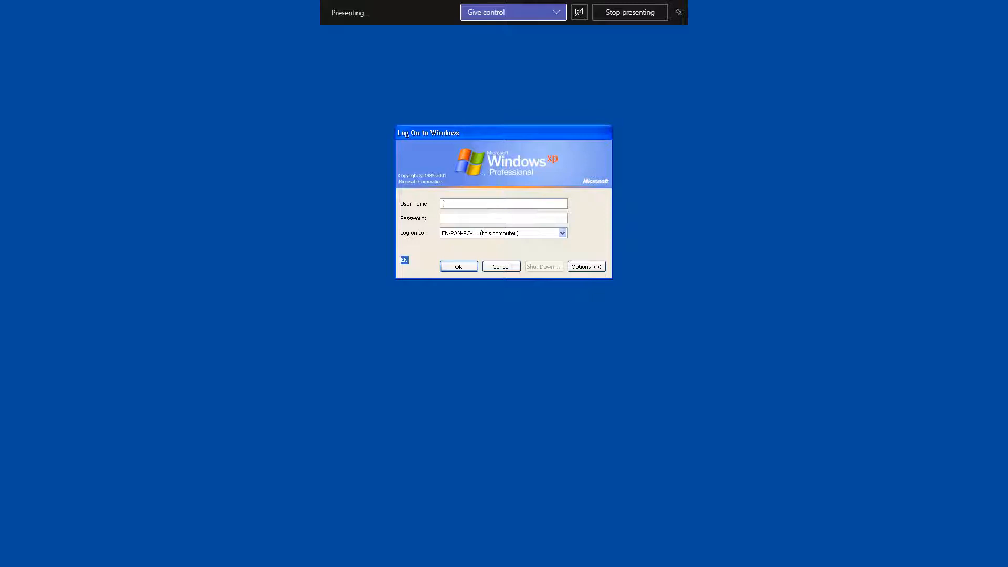
pyautogui.hotkey('alt', 'Tab')
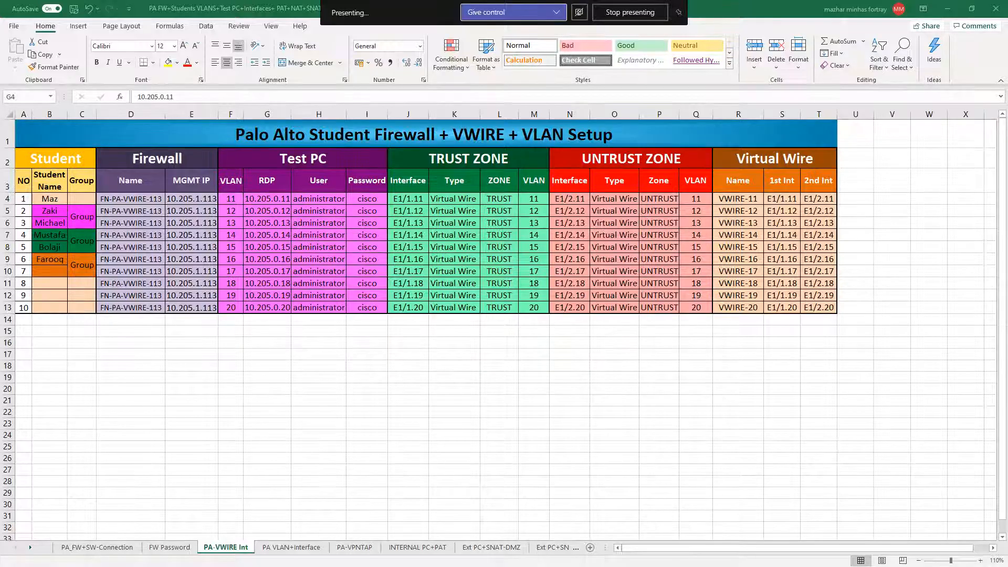
pyautogui.click(466, 352)
pyautogui.click(318, 200)
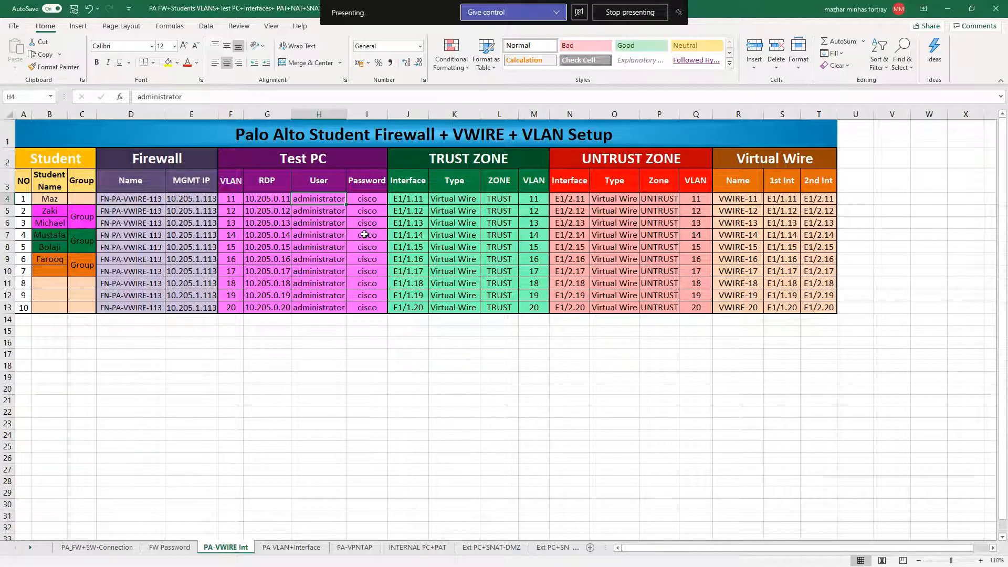
pyautogui.hotkey('ctrl', 'c')
pyautogui.hotkey('alt', 'Tab')
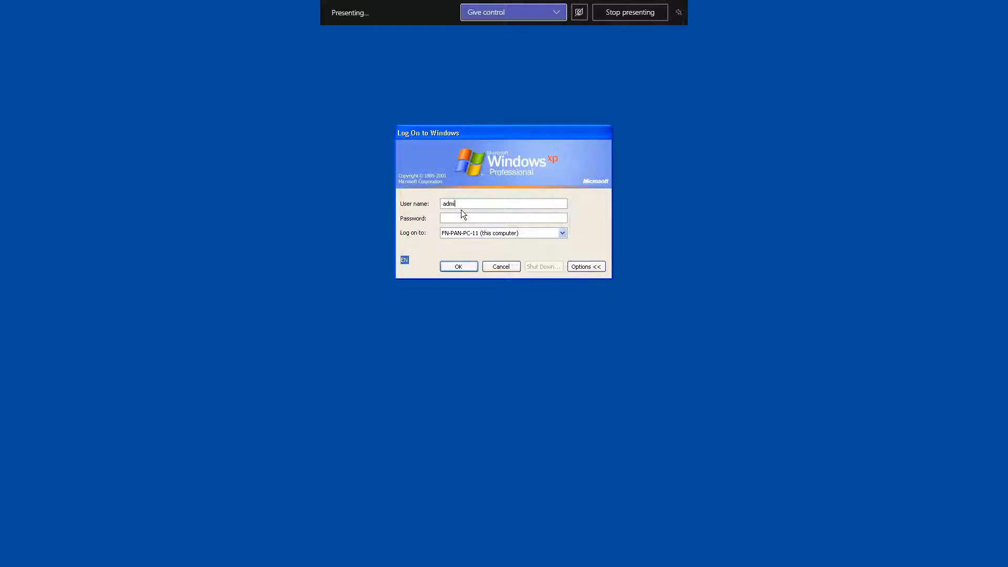
pyautogui.press('Tab')
pyautogui.write('•')
pyautogui.press('Return')
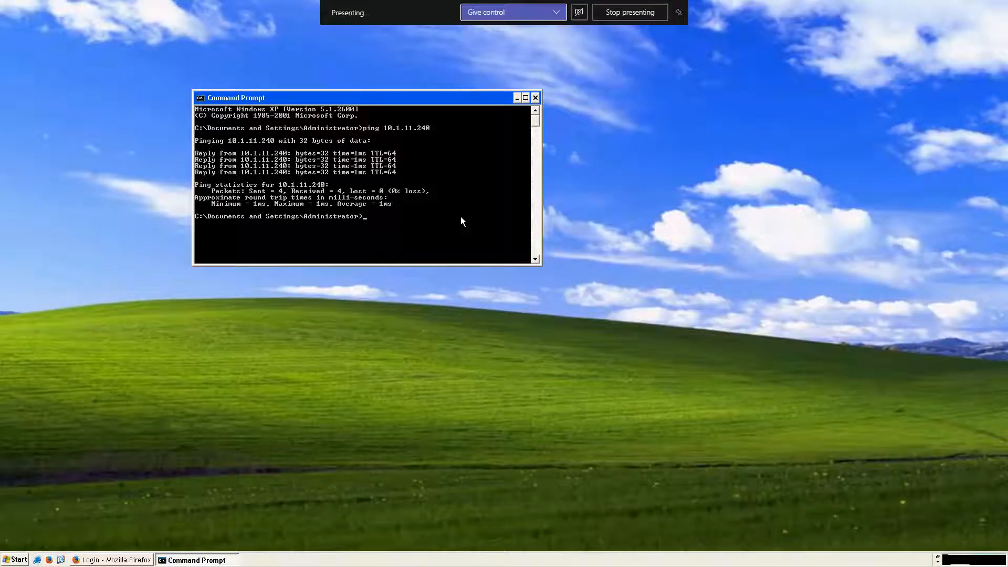
# - Recall the ping 10.1.11.240 command in the test PC's Command Prompt without running it, and minimize the window
pyautogui.press('Return')
pyautogui.press('Return')
pyautogui.press('Return')
pyautogui.press('Up')
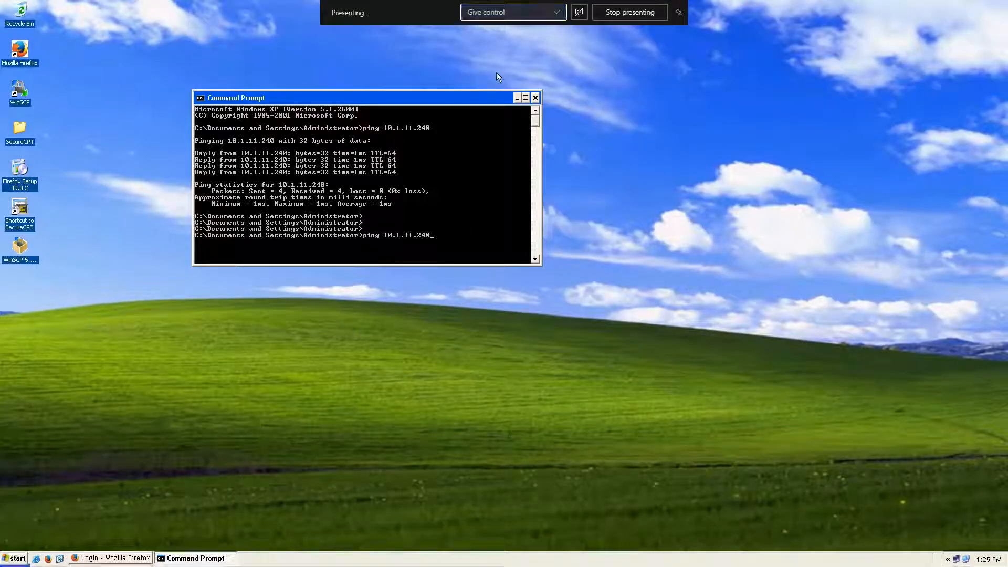
pyautogui.click(517, 97)
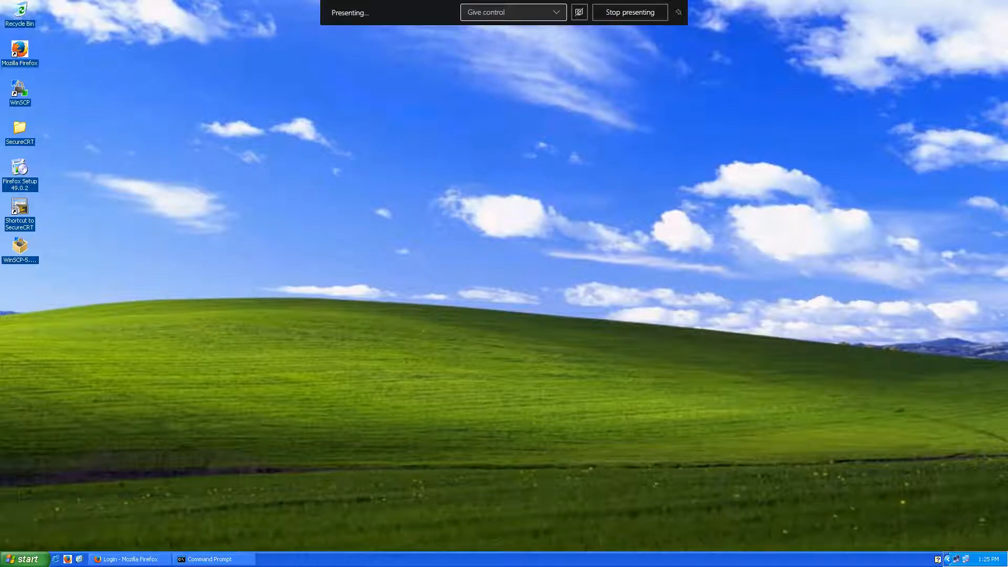
# - Switch back to Panorama, check the FN-PA-VWVLAN-113 tasks, close the Task Manager and view the firewall's own interface list
pyautogui.hotkey('alt', 'Tab')
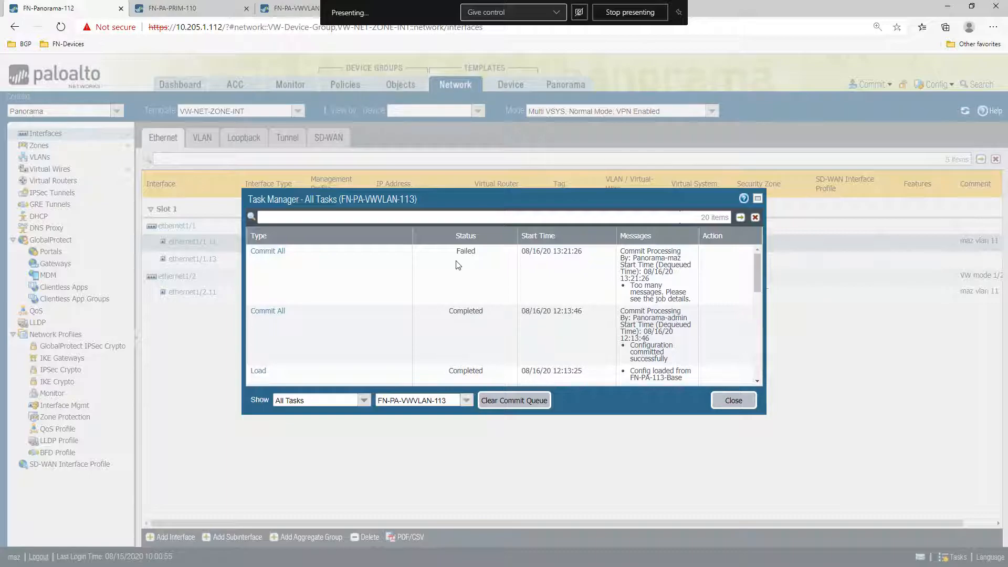
pyautogui.click(363, 400)
pyautogui.click(354, 405)
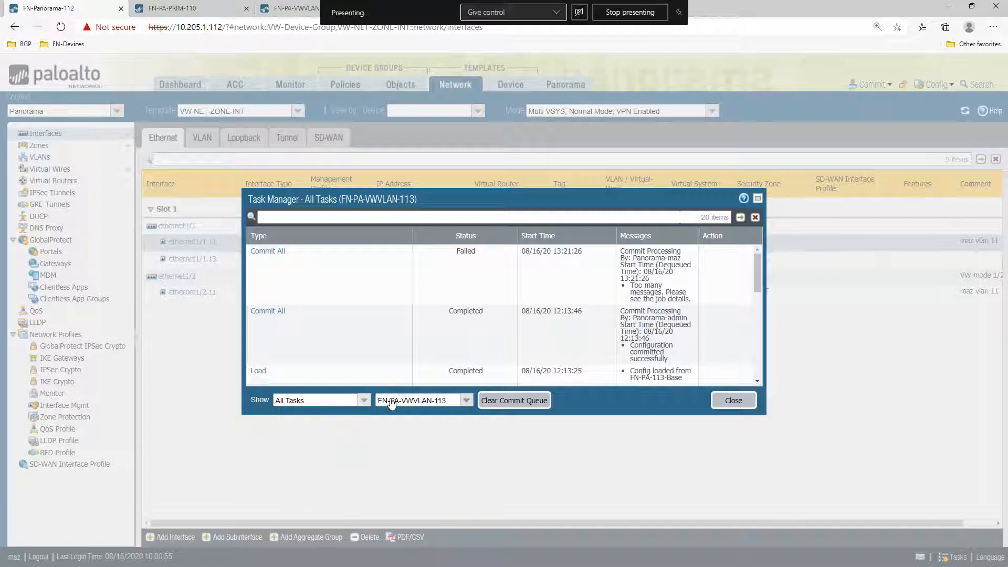
pyautogui.click(733, 401)
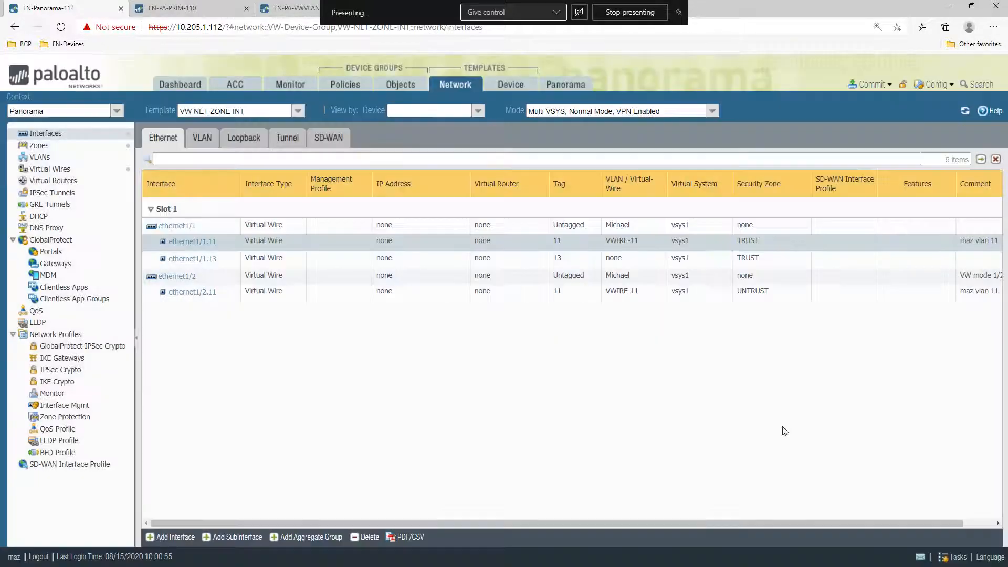
pyautogui.click(292, 8)
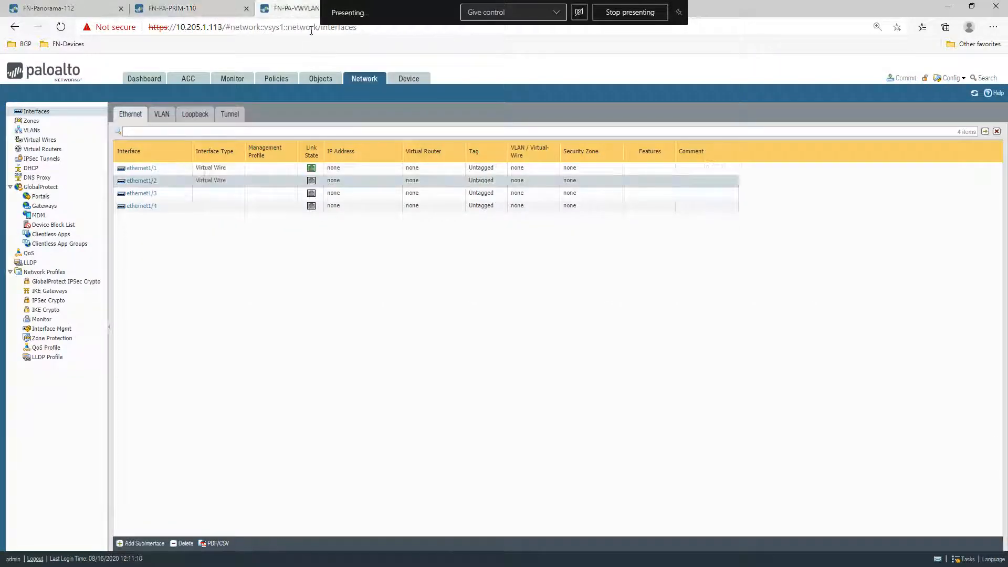
# - Find FN-PA-VWVLAN-113 in Panorama's managed devices summary and read the details of its last template commit
pyautogui.click(65, 8)
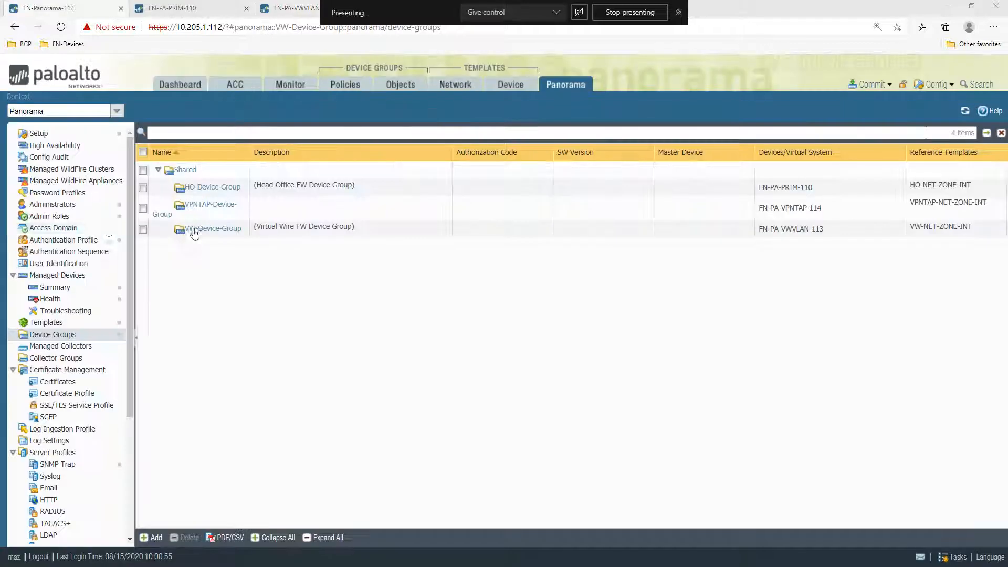
pyautogui.click(55, 289)
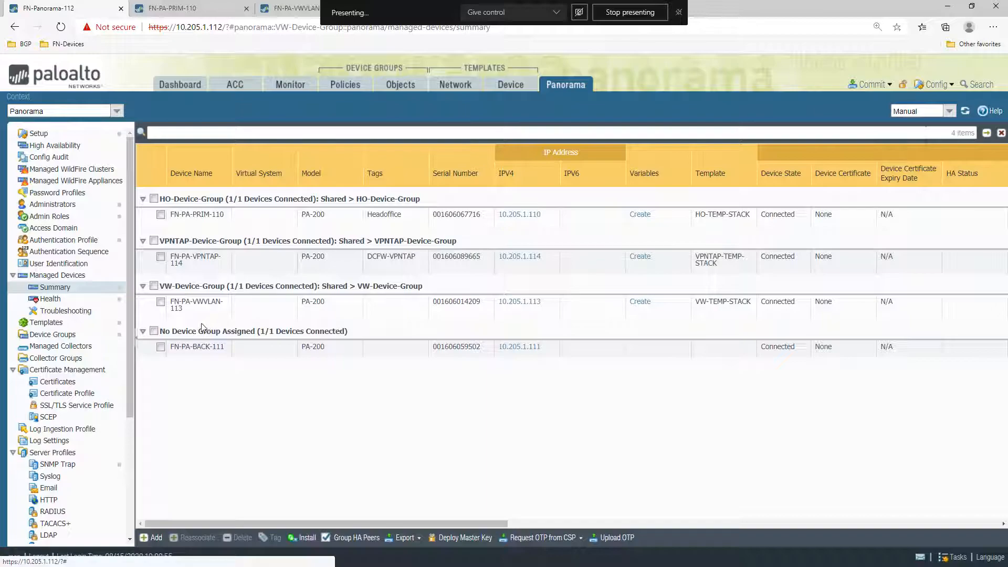
pyautogui.click(194, 309)
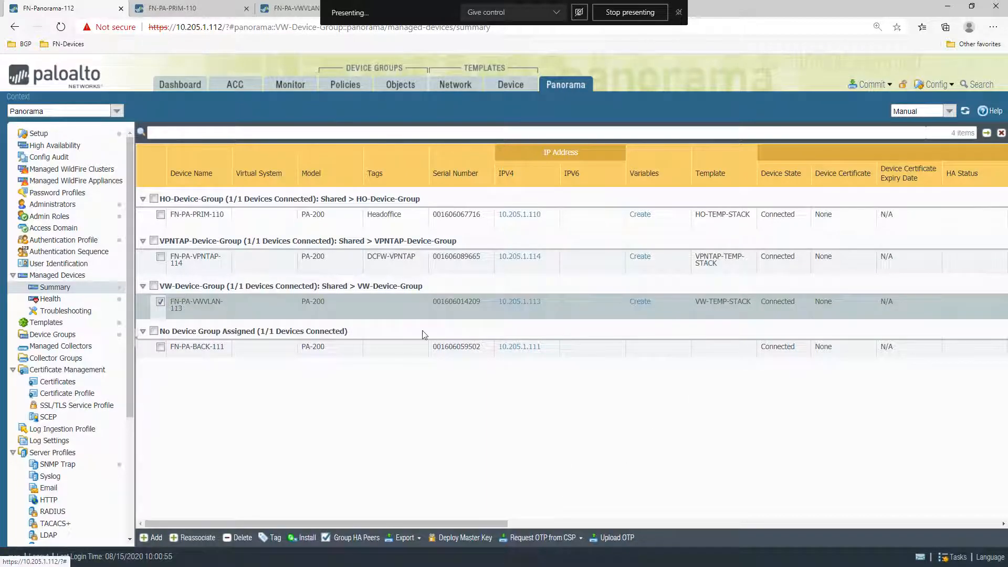
pyautogui.moveTo(355, 524); pyautogui.dragTo(628, 536)
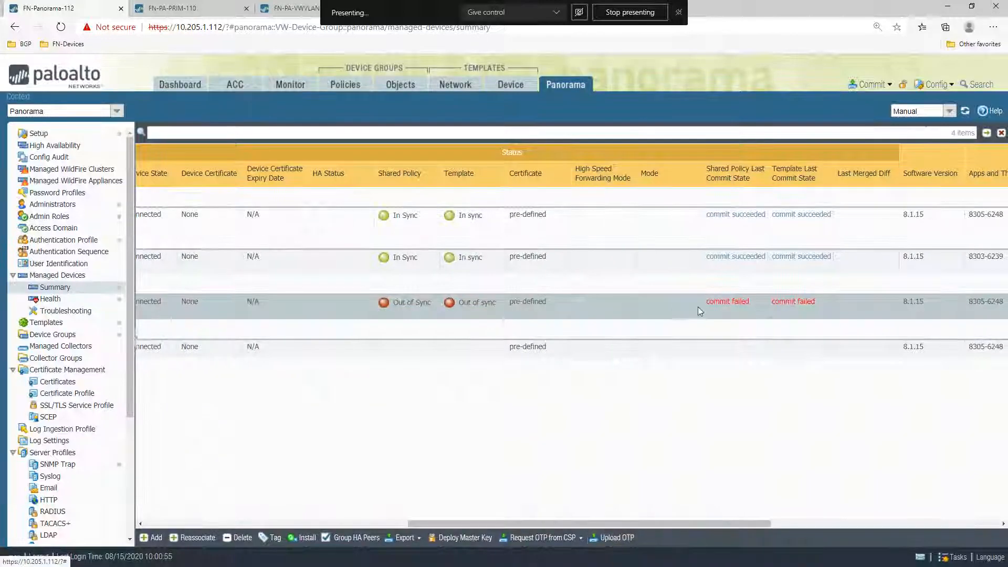
pyautogui.click(791, 303)
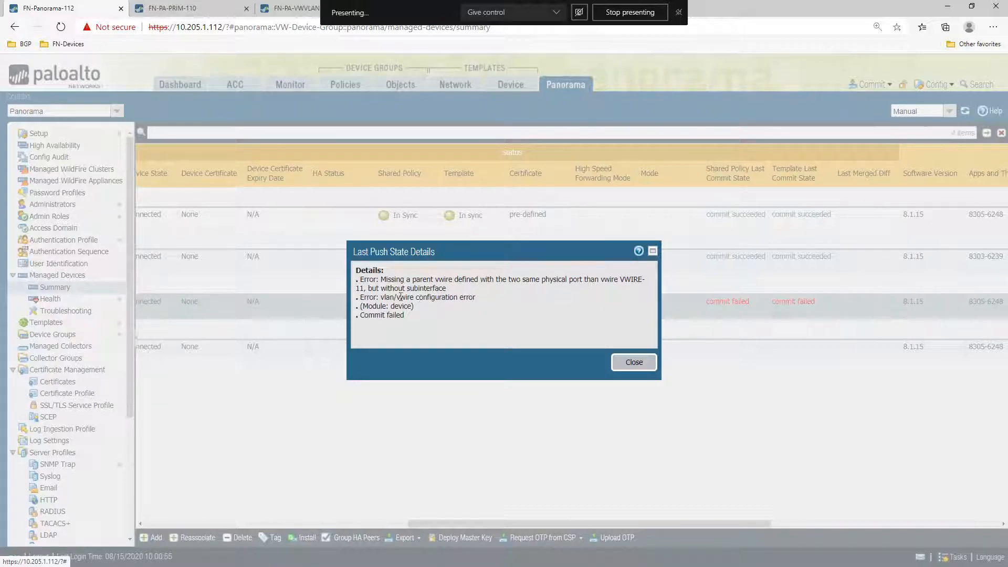
pyautogui.click(634, 362)
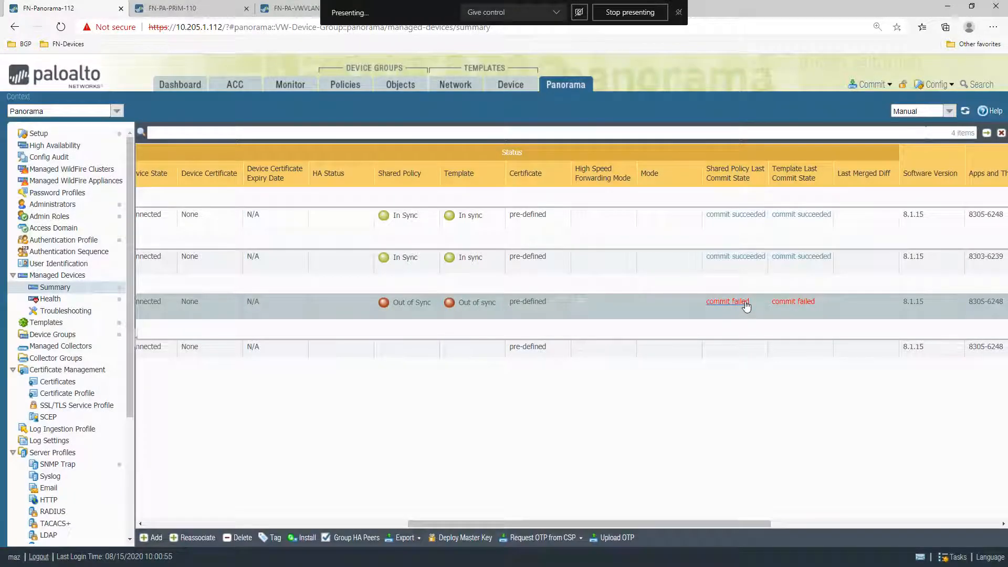
# - Read through the last shared policy commit details of FN-PA-VWVLAN-113 and close them
pyautogui.click(743, 303)
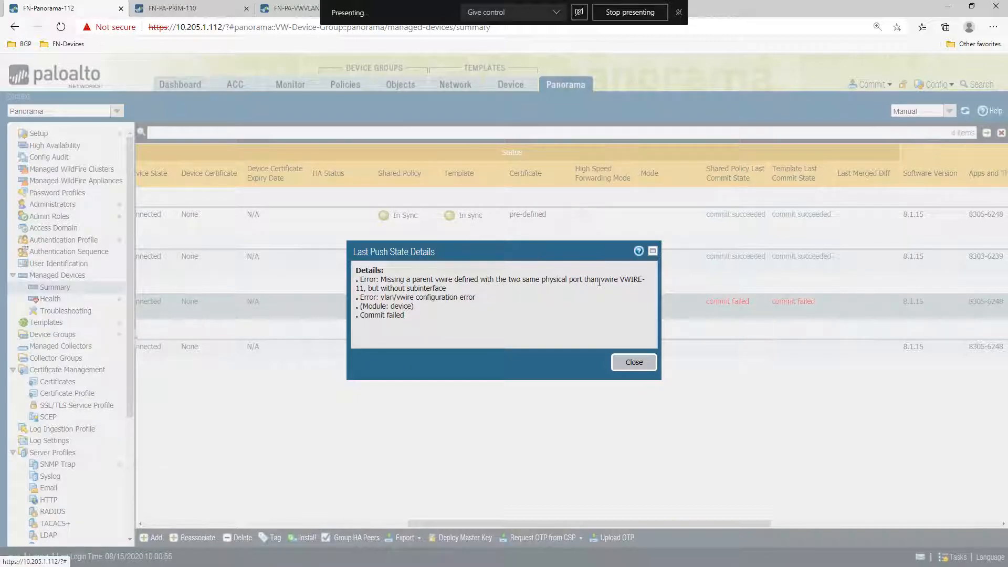
pyautogui.moveTo(370, 287); pyautogui.dragTo(456, 310)
pyautogui.click(455, 309)
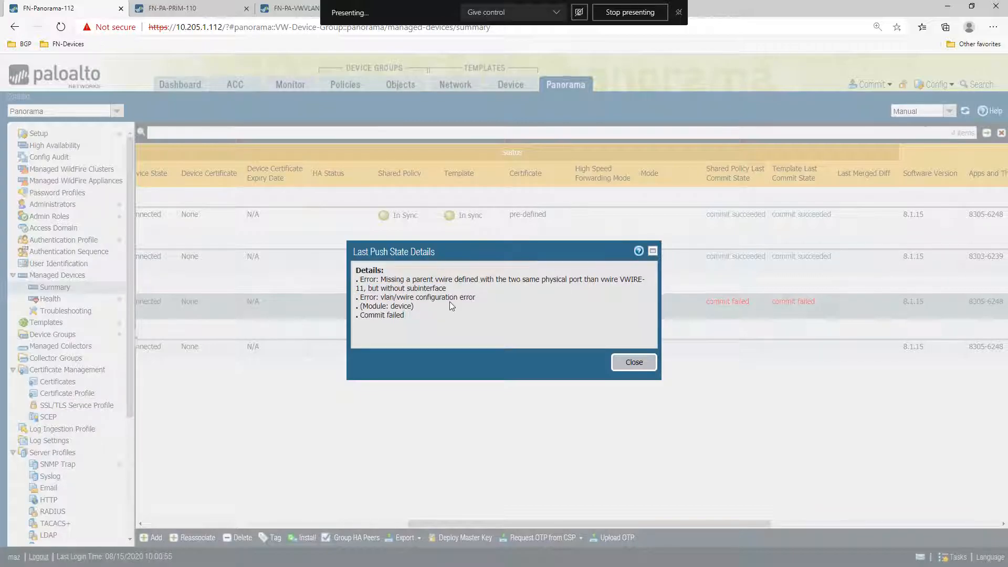
pyautogui.moveTo(377, 305); pyautogui.dragTo(443, 321)
pyautogui.click(647, 367)
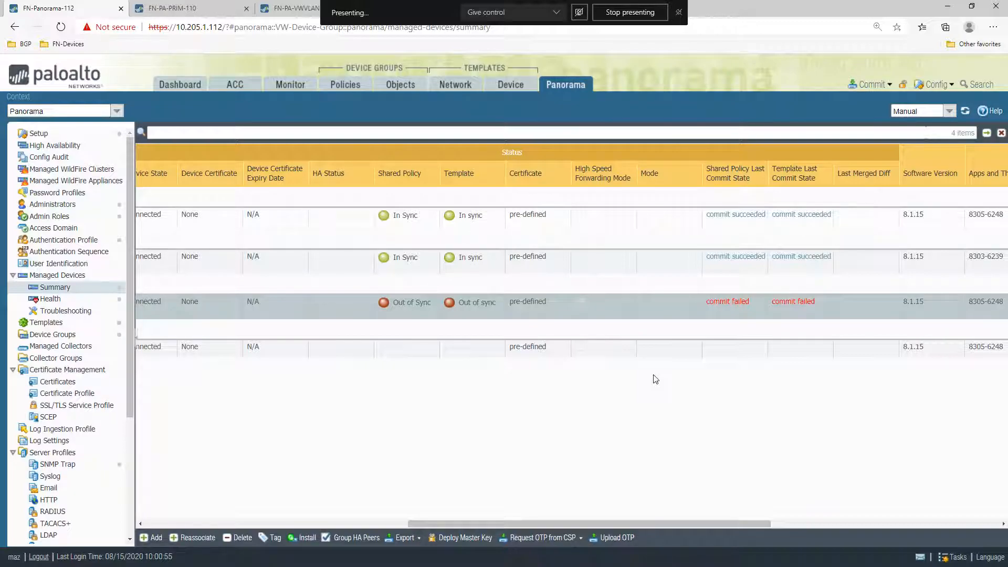
# - Review the Ethernet interfaces and subinterfaces of the VW-NET-ZONE-INT template
pyautogui.moveTo(558, 523); pyautogui.dragTo(291, 523)
pyautogui.click(455, 86)
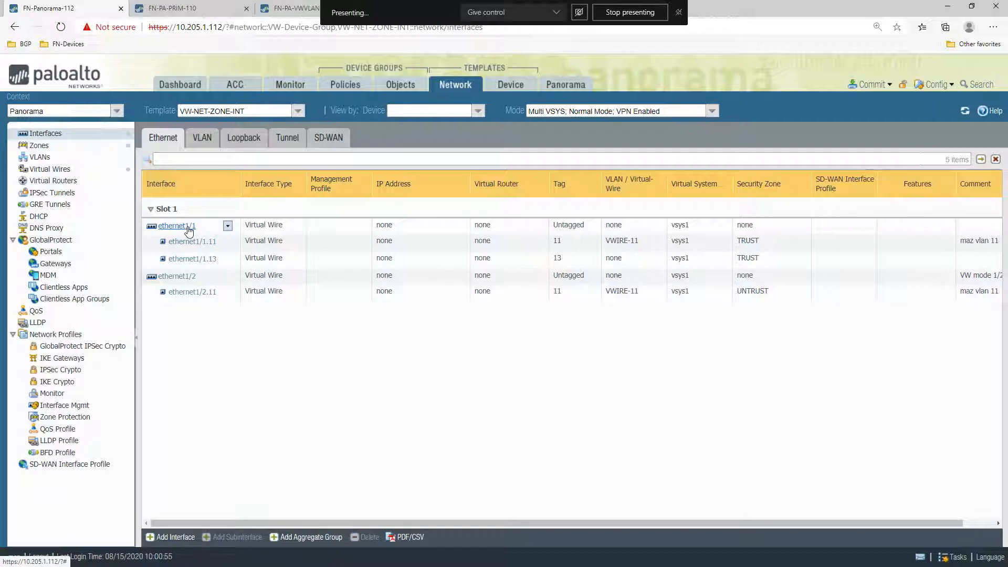
pyautogui.click(259, 257)
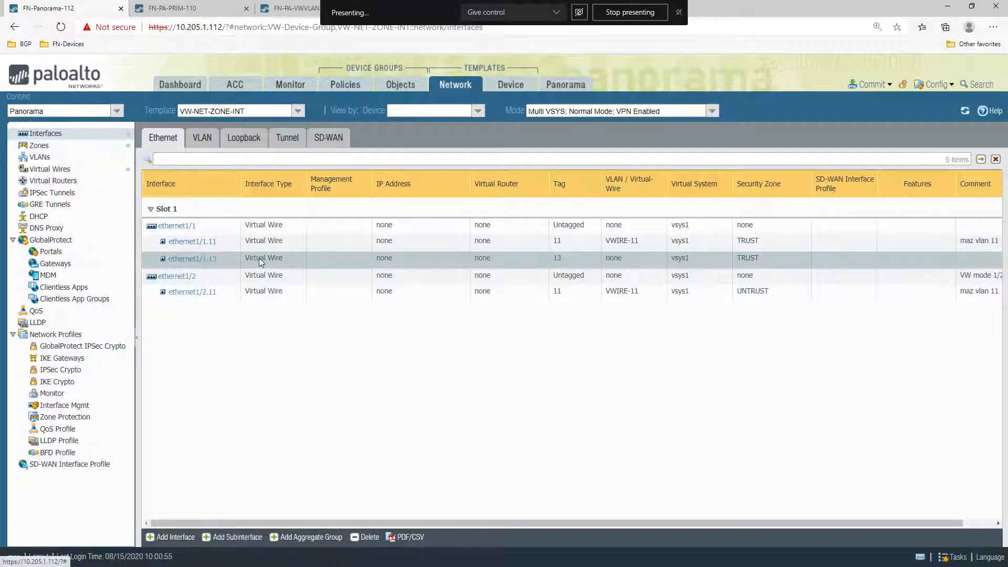
# - Add a virtual wire named PARENTS-VW to the VW-NET-ZONE-INT template, joining ethernet1/1 as Interface1 and ethernet1/2 as Interface2
pyautogui.click(63, 169)
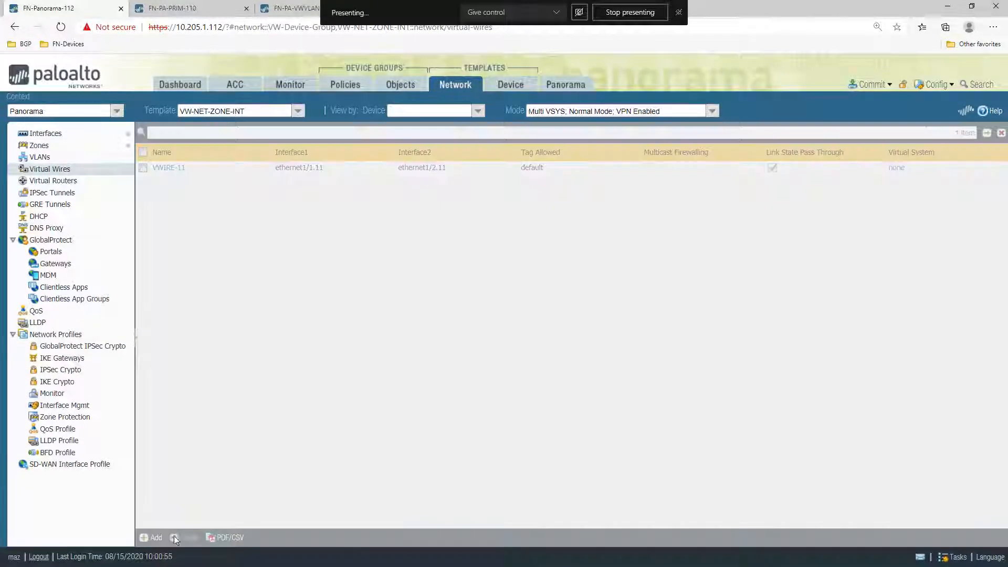
pyautogui.click(152, 537)
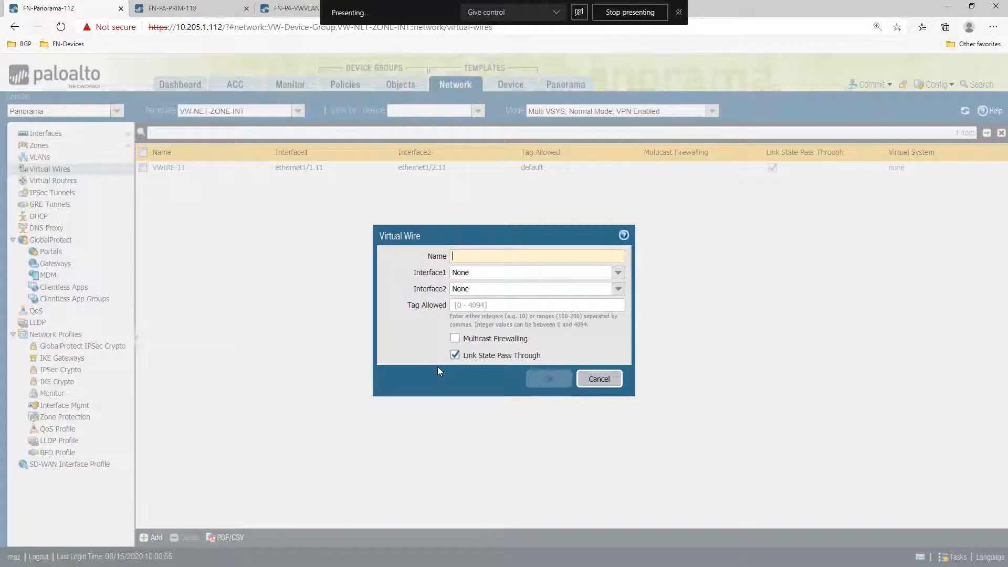
pyautogui.write('PA')
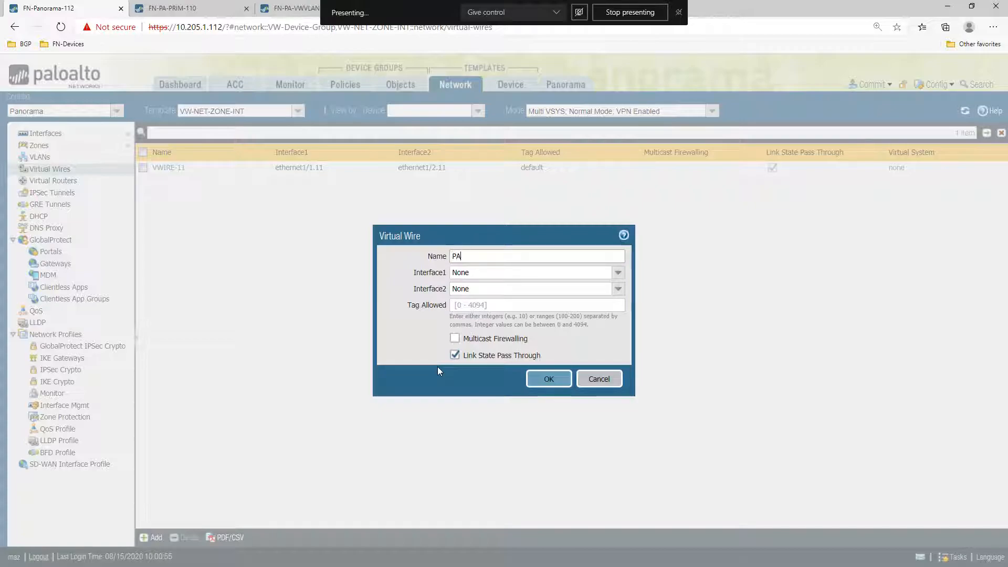
pyautogui.write('RENTS-VW')
pyautogui.click(520, 273)
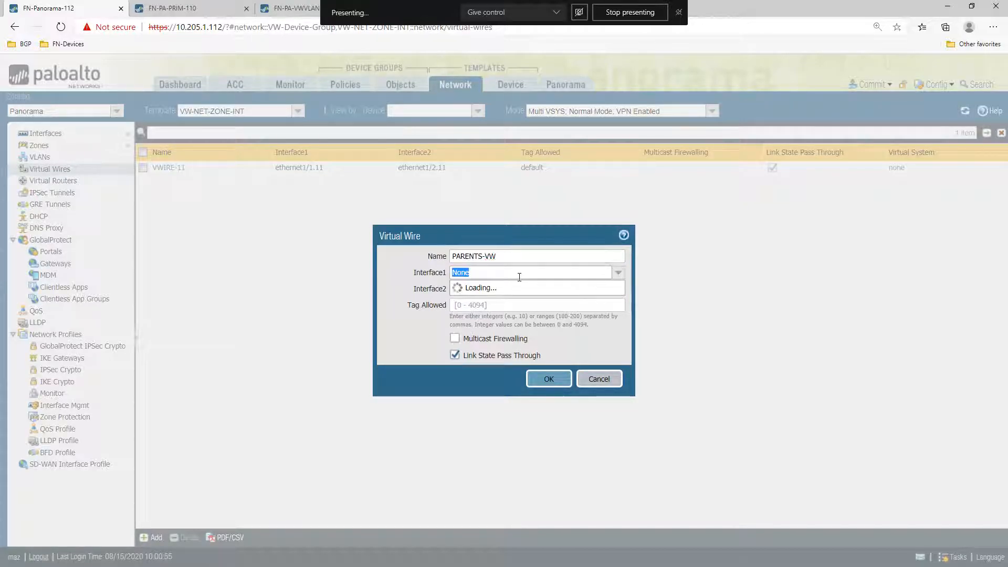
pyautogui.click(480, 288)
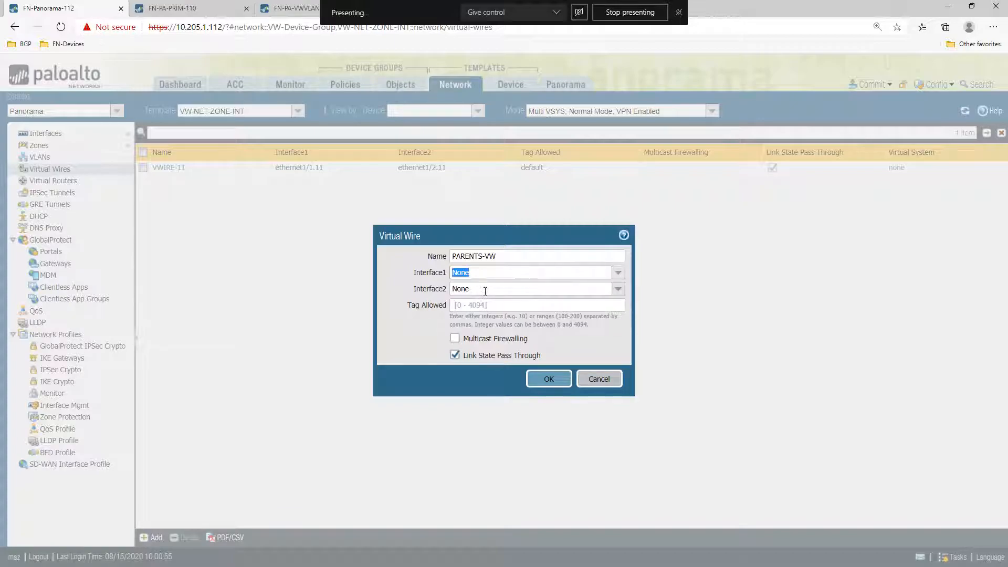
pyautogui.click(618, 273)
pyautogui.click(494, 303)
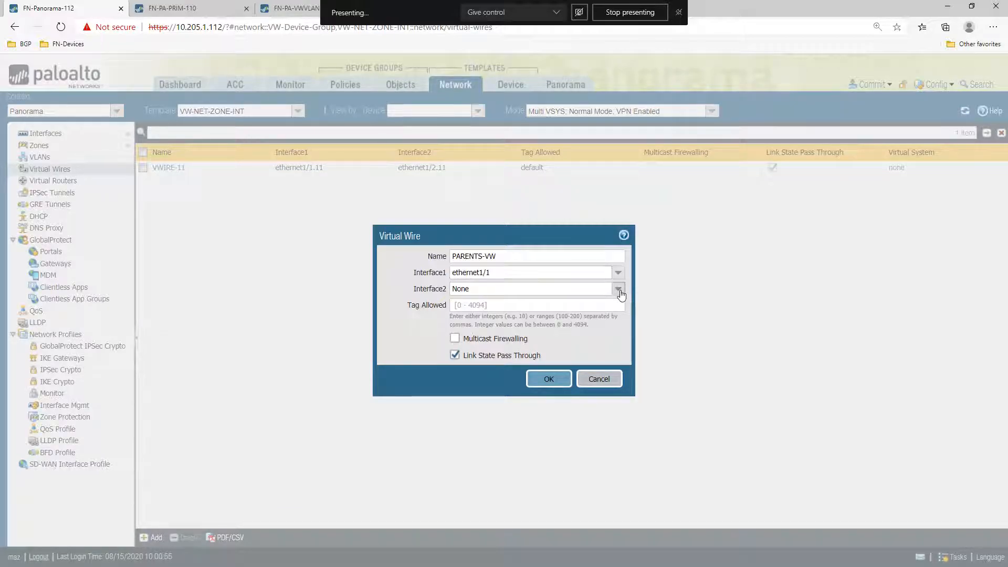
pyautogui.click(619, 289)
pyautogui.click(491, 342)
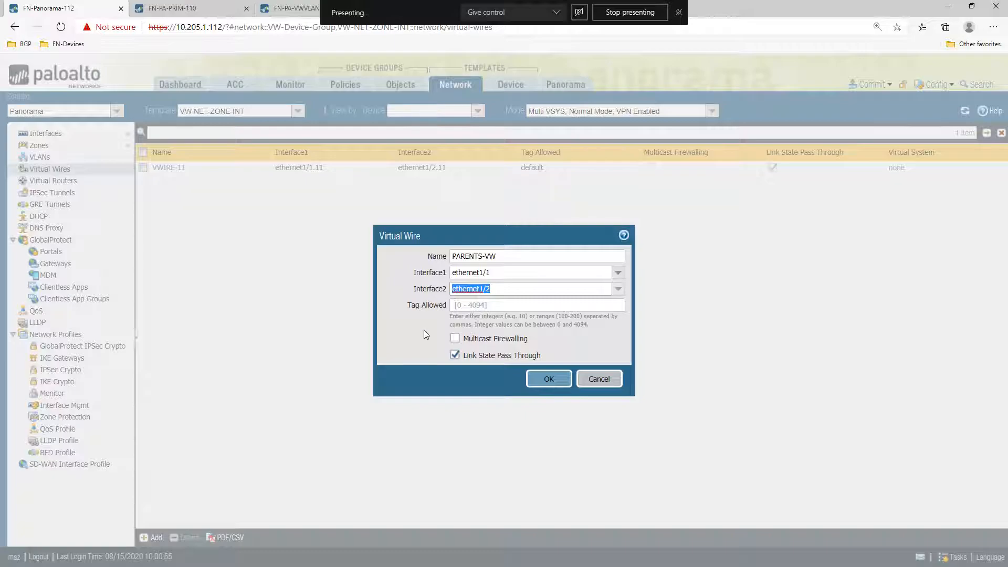
pyautogui.click(548, 379)
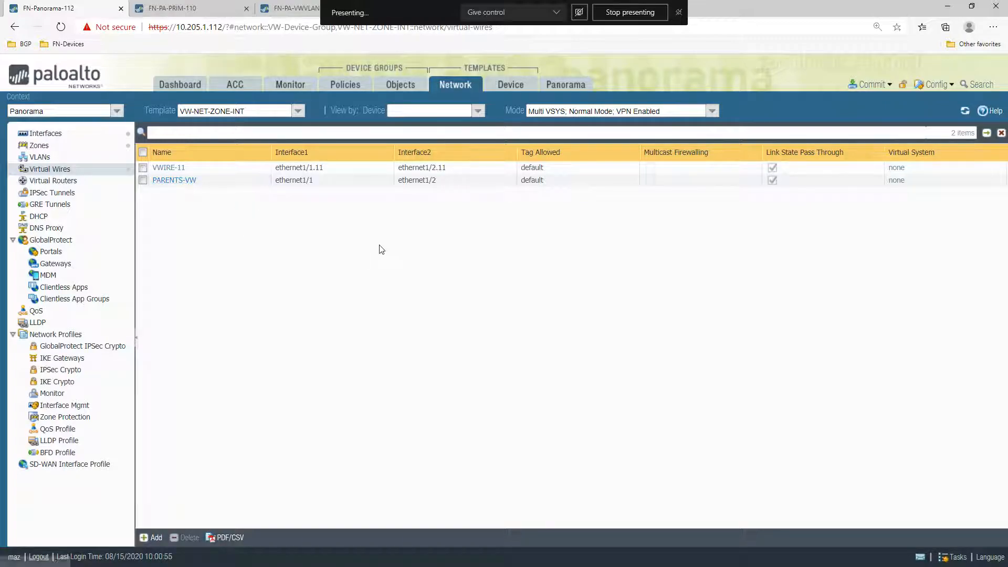
# - Commit and push to FN-PA-VWVLAN-113 in VW-Device-Group, accepting Force Template Values in the push scope
pyautogui.click(885, 85)
pyautogui.click(885, 101)
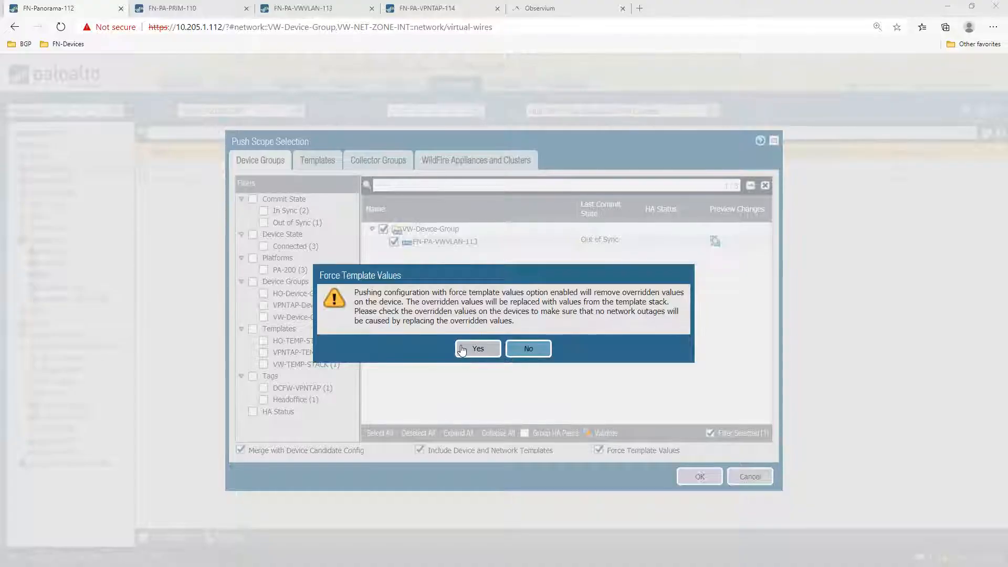
pyautogui.click(462, 349)
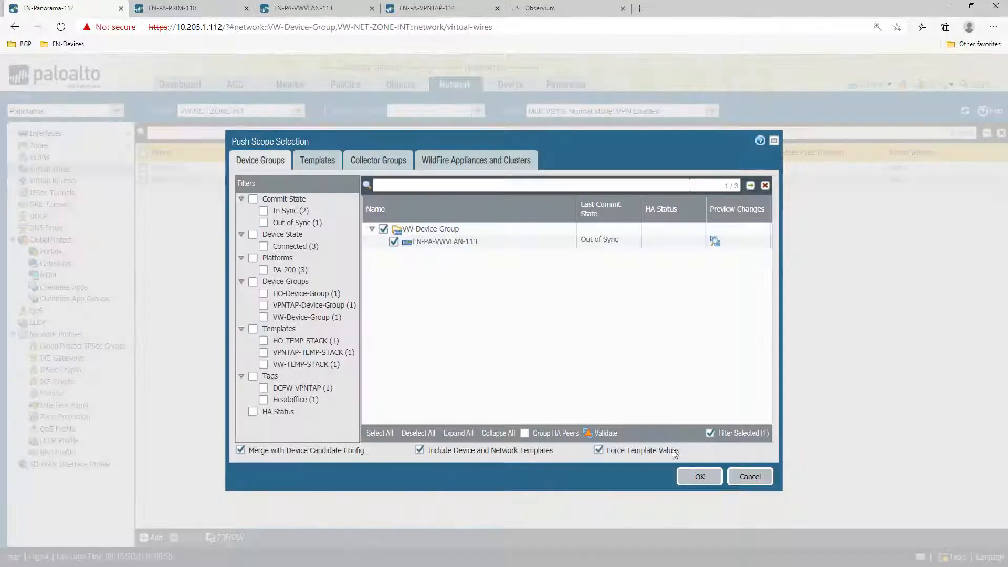
pyautogui.click(699, 476)
pyautogui.click(682, 460)
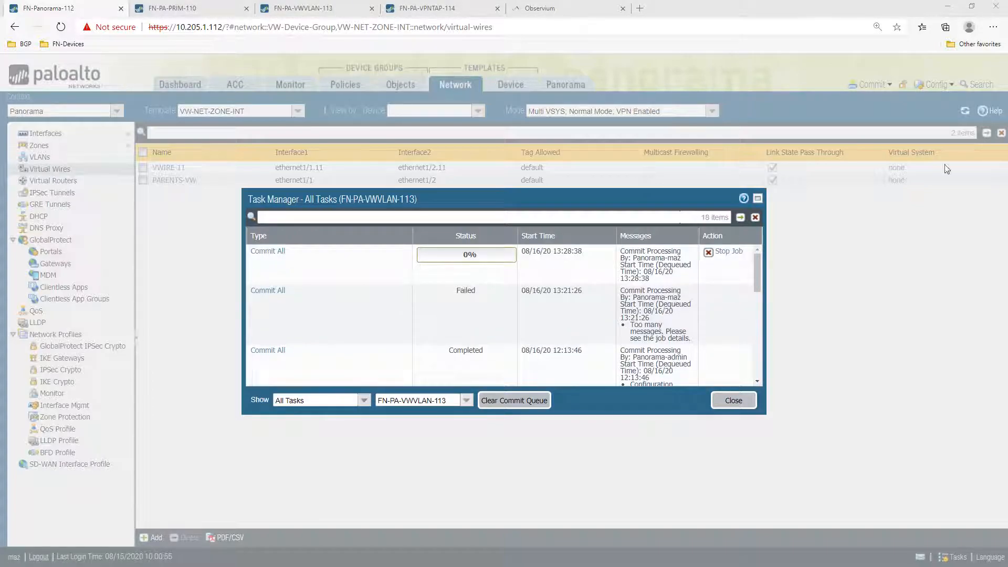
# - Monitor the FN-PA-VWVLAN-113 push job from Panorama and from the firewall's own Task Manager until it finishes, and close the firewall's task list
pyautogui.click(308, 11)
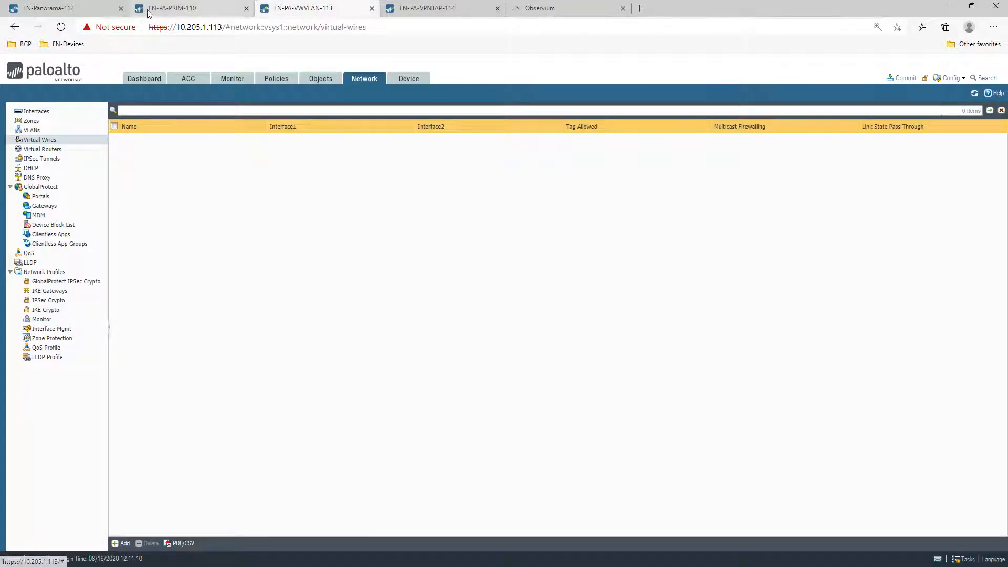
pyautogui.click(70, 9)
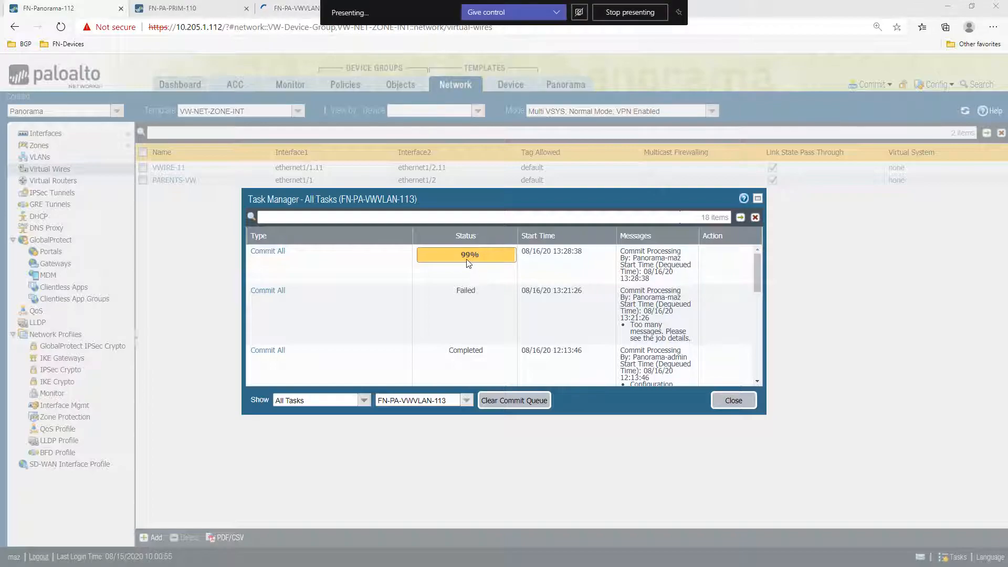
pyautogui.click(315, 8)
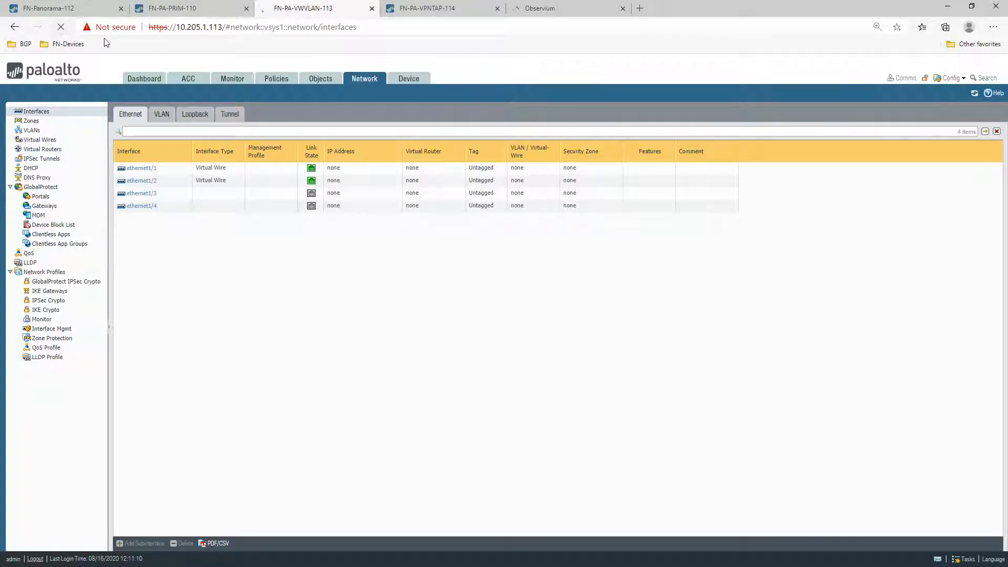
pyautogui.click(47, 9)
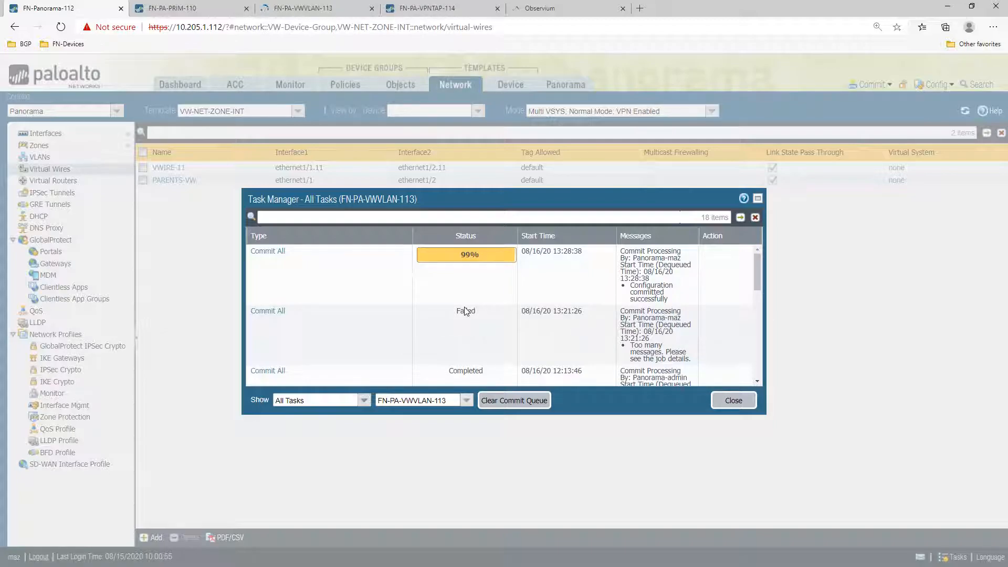
pyautogui.click(331, 16)
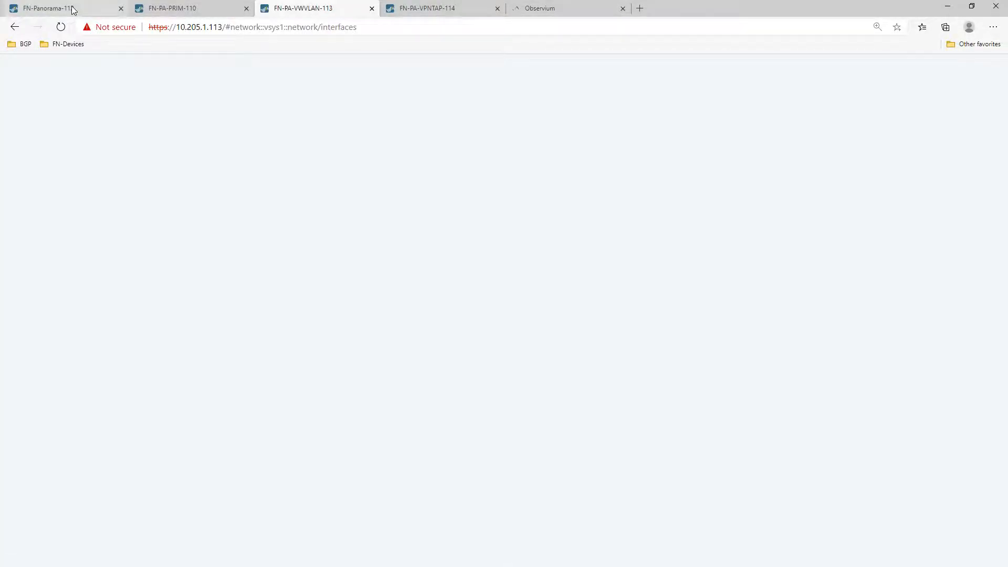
pyautogui.click(65, 8)
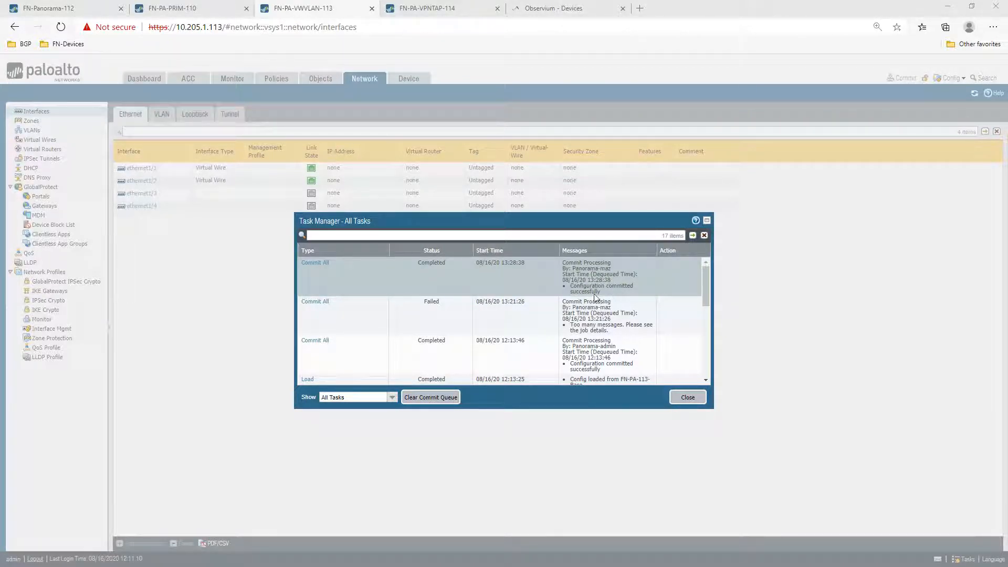
pyautogui.click(687, 397)
# - Check the pushed virtual wires PARENTS-VW and VWIRE-11 and the TRUST and UNTRUST zones on FN-PA-VWVLAN-113
pyautogui.click(41, 140)
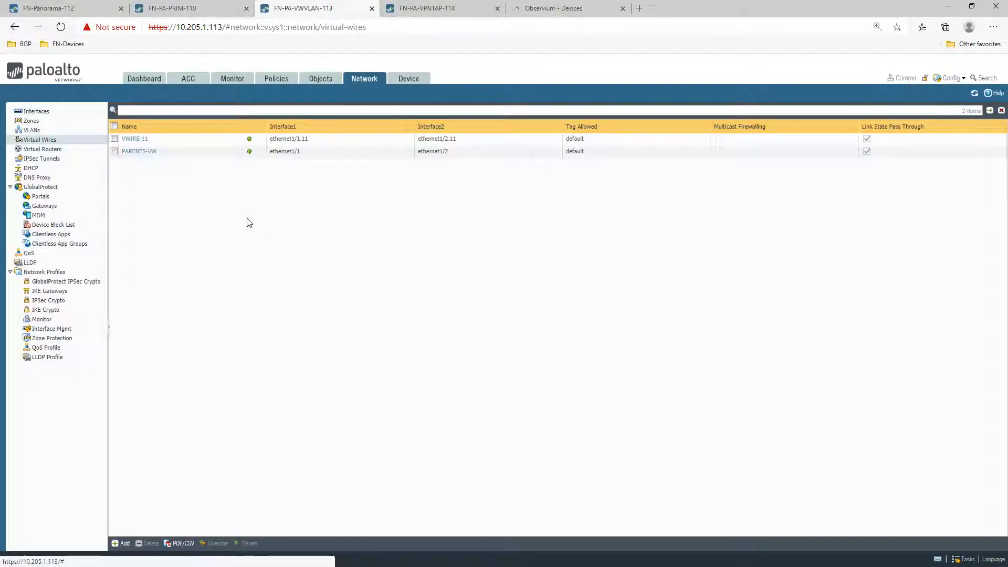
pyautogui.click(155, 152)
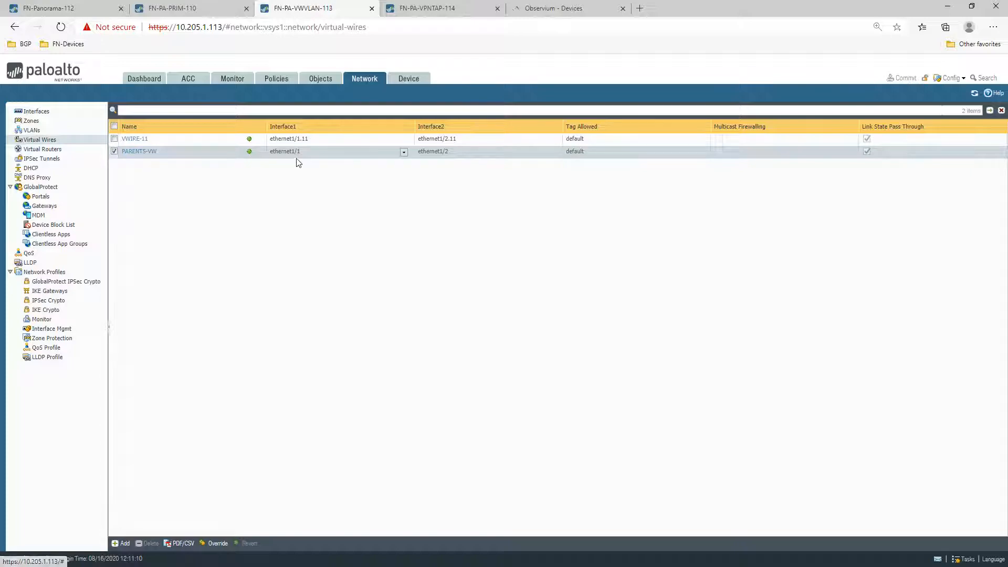
pyautogui.click(199, 26)
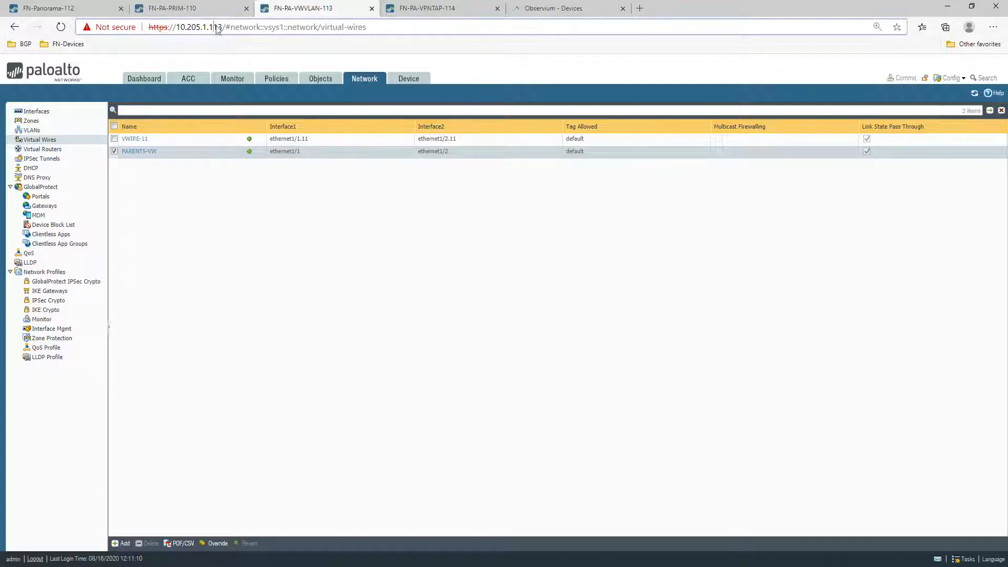
pyautogui.click(156, 141)
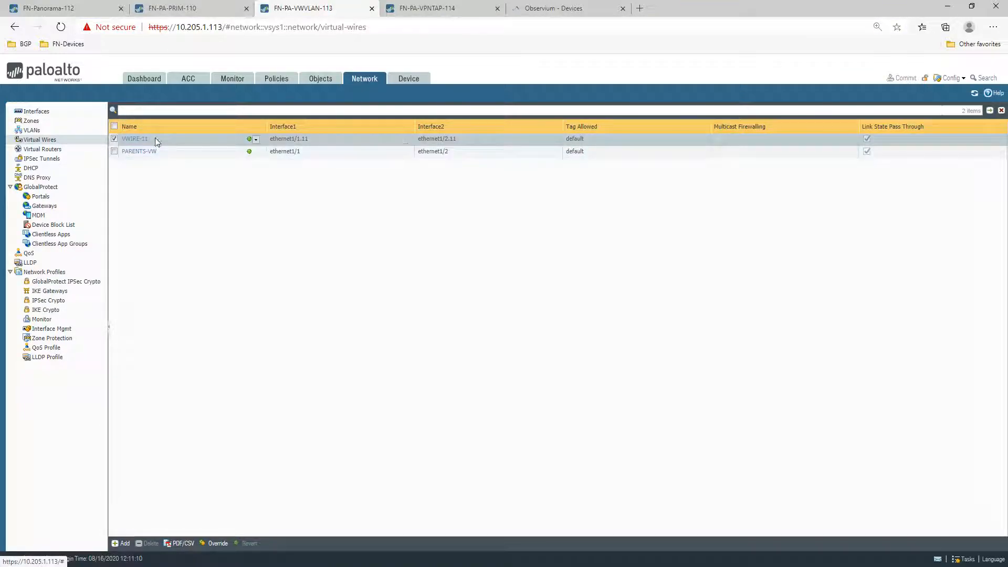
pyautogui.click(27, 122)
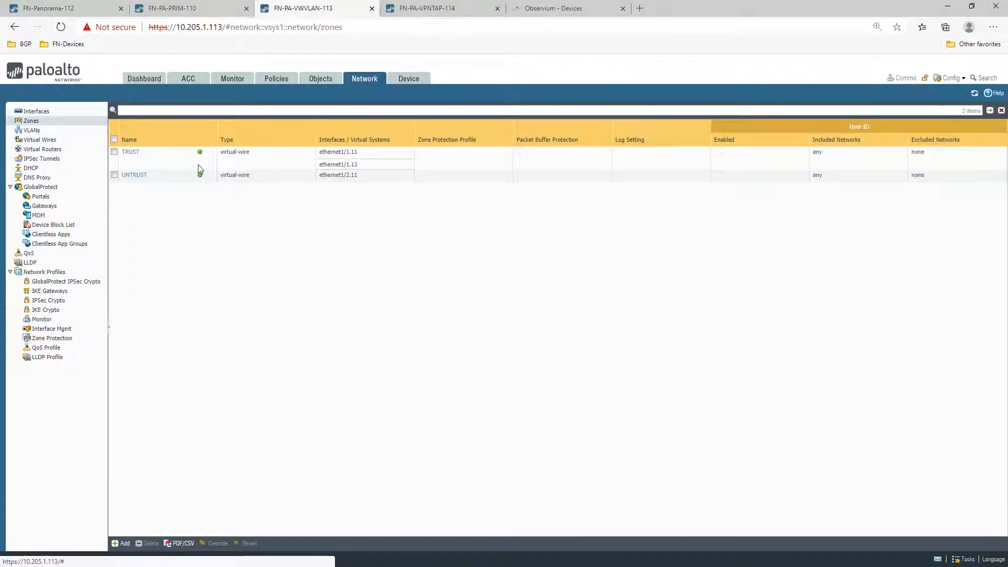
pyautogui.click(199, 167)
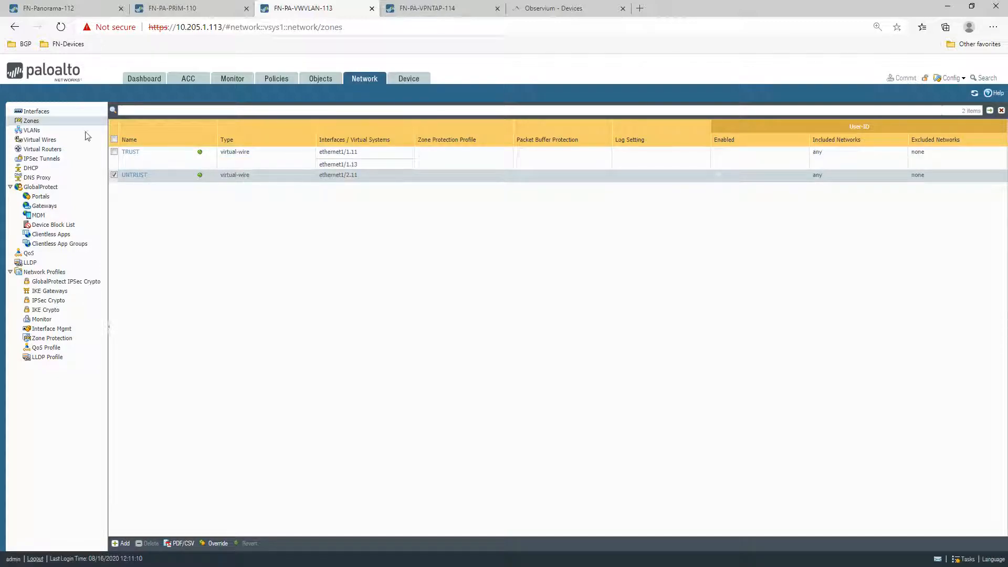
# - Review the firewall's Ethernet interfaces and subinterfaces and the pushed MAZ-VW-POLICY security rule
pyautogui.click(34, 111)
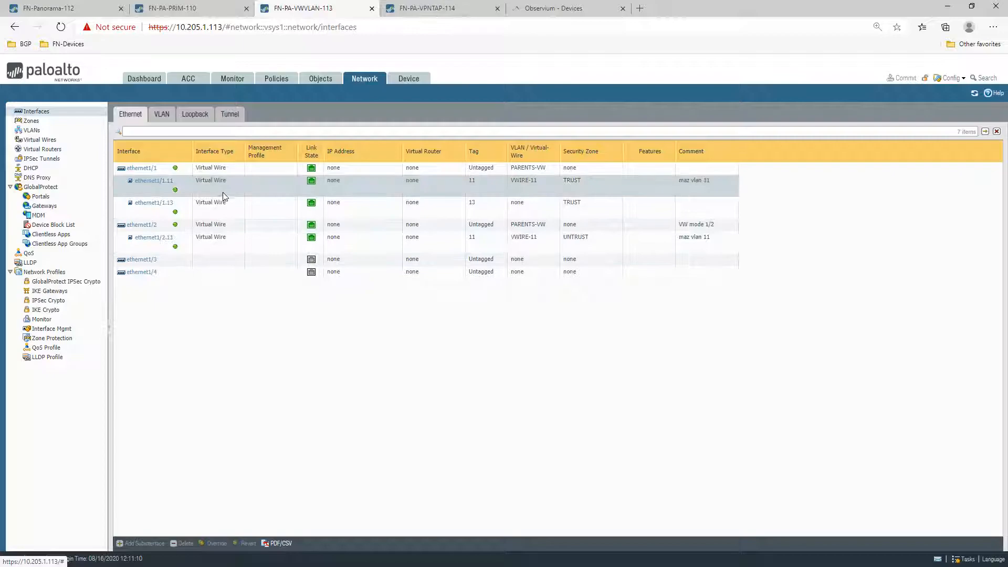
pyautogui.click(280, 80)
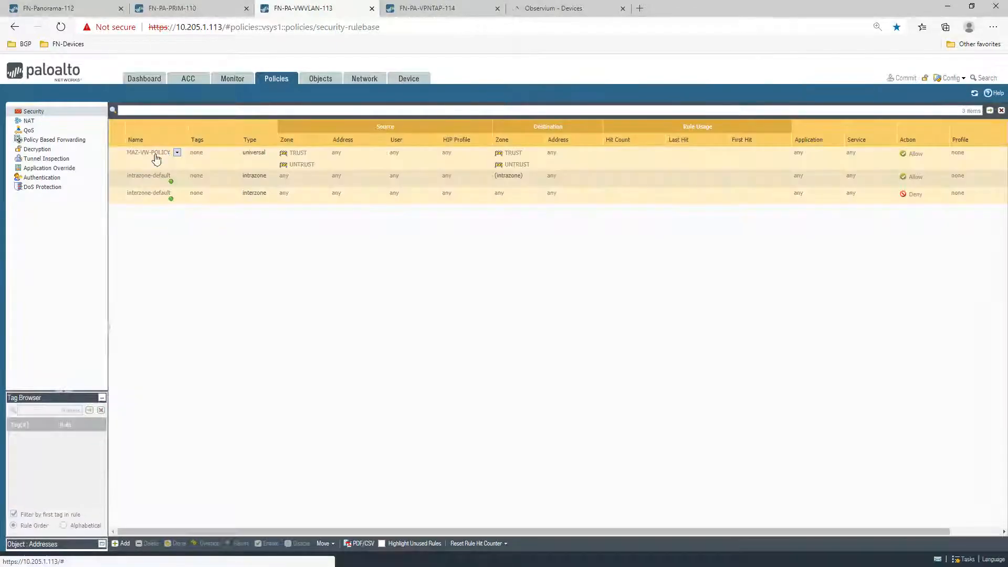
pyautogui.click(210, 160)
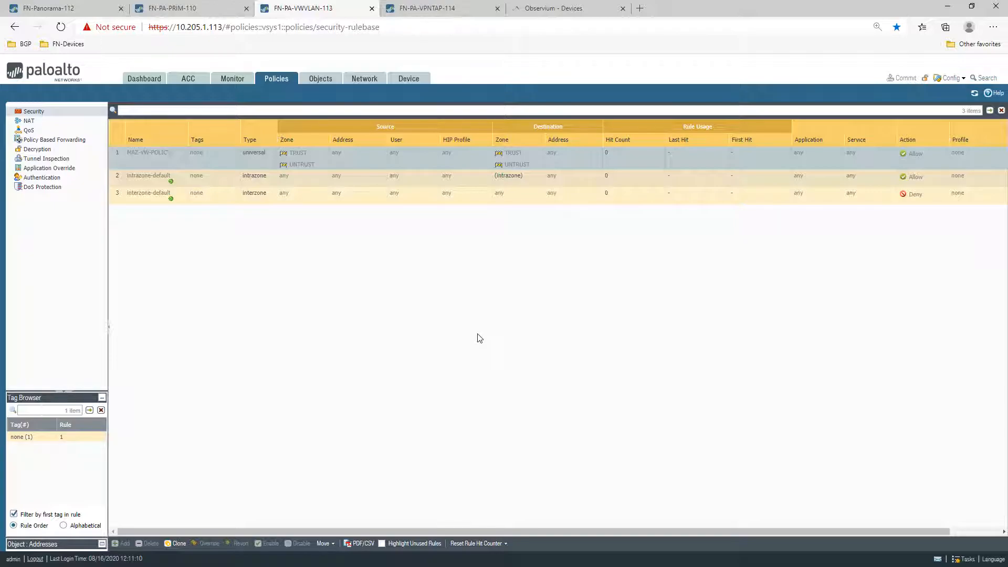
# - Present the PowerPoint deck from the Configuring Tap Interfaces slide to the Q&A slide, and switch to the VLAN-11 lab diagram in Photos
pyautogui.click(88, 4)
pyautogui.hotkey('alt', 'Tab')
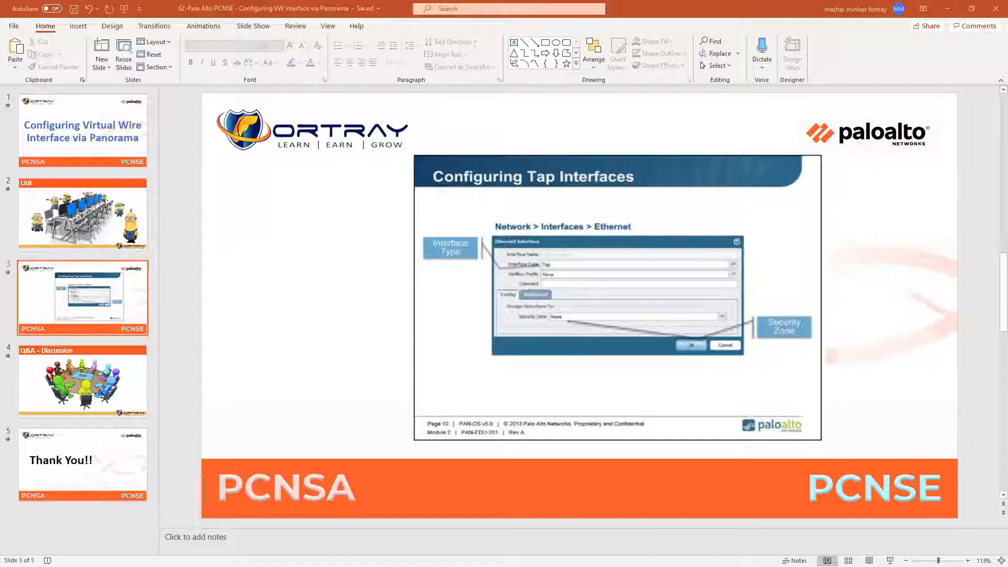
pyautogui.click(890, 561)
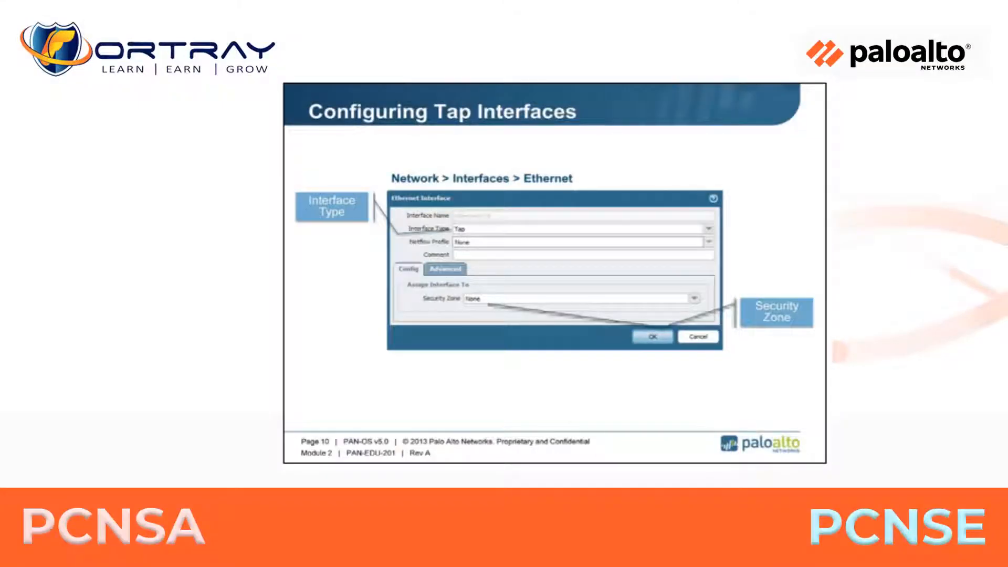
pyautogui.click(509, 437)
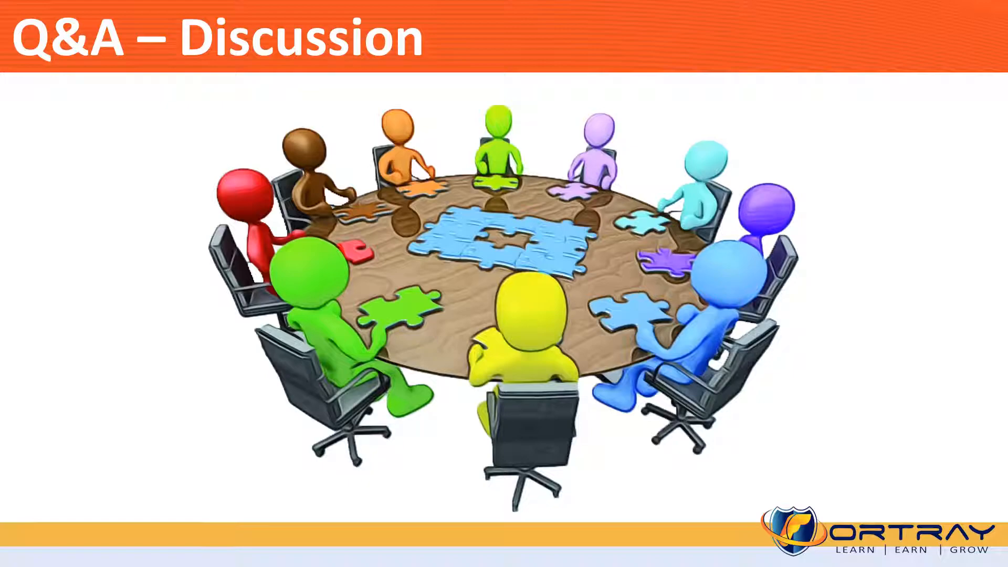
pyautogui.hotkey('alt', 'Tab')
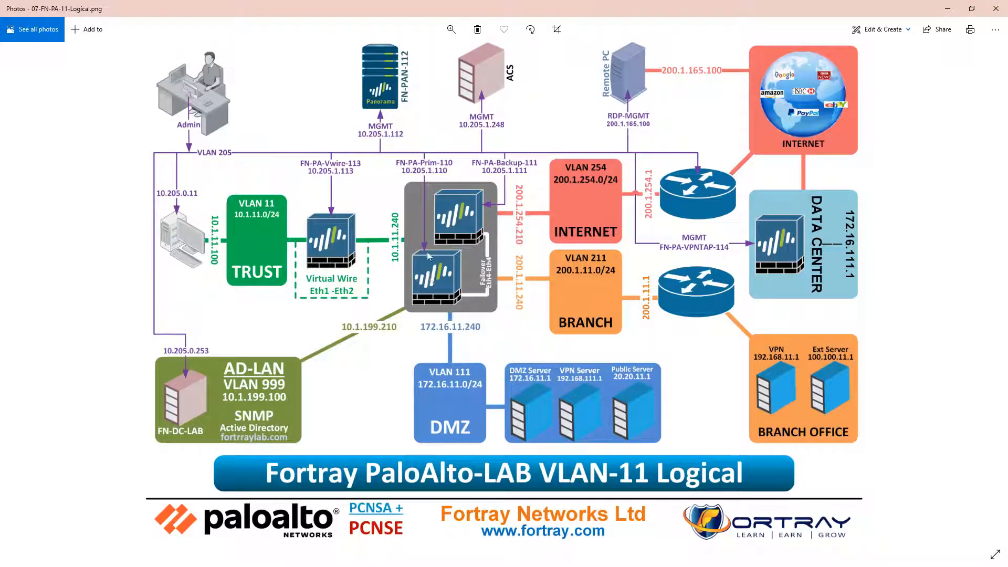